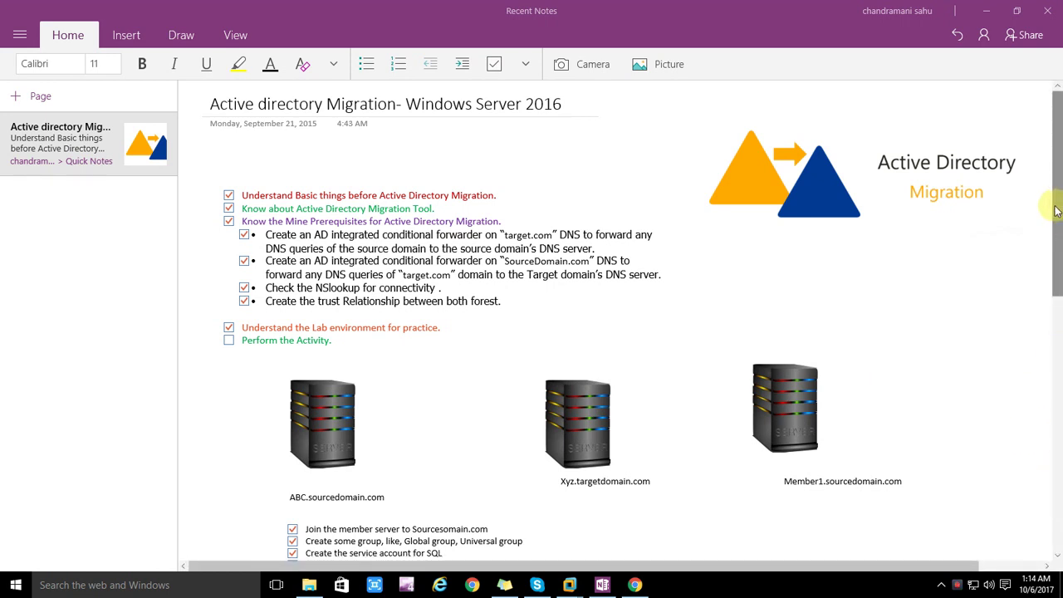
Tick the 'Install the SQL Express 2012 in member server' item in the lab checklist.
{"action": "left_click_drag", "start_coordinate": [1056, 208], "coordinate": [1058, 278]}
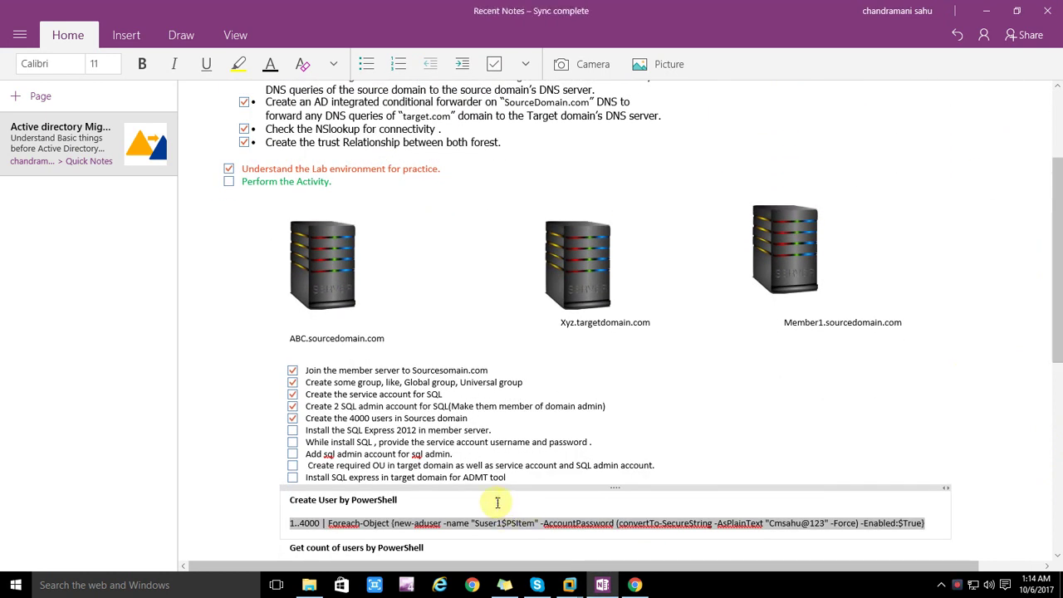
{"action": "left_click", "coordinate": [292, 430]}
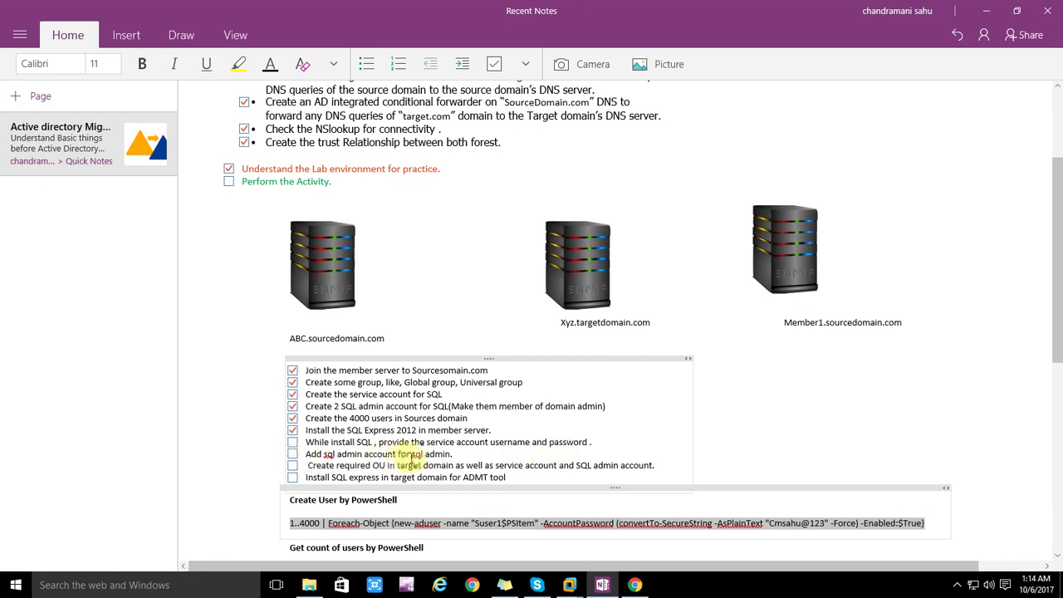
Tick the 'Add sql admin account for sql admin.' and SQL-install service account items.
{"action": "left_click", "coordinate": [293, 454]}
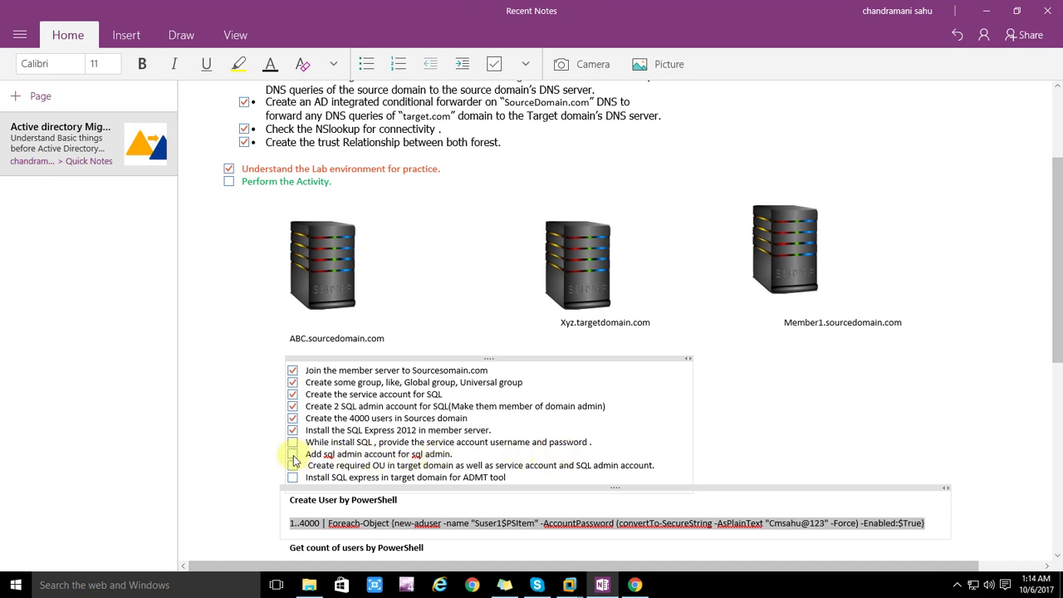
{"action": "left_click", "coordinate": [292, 442]}
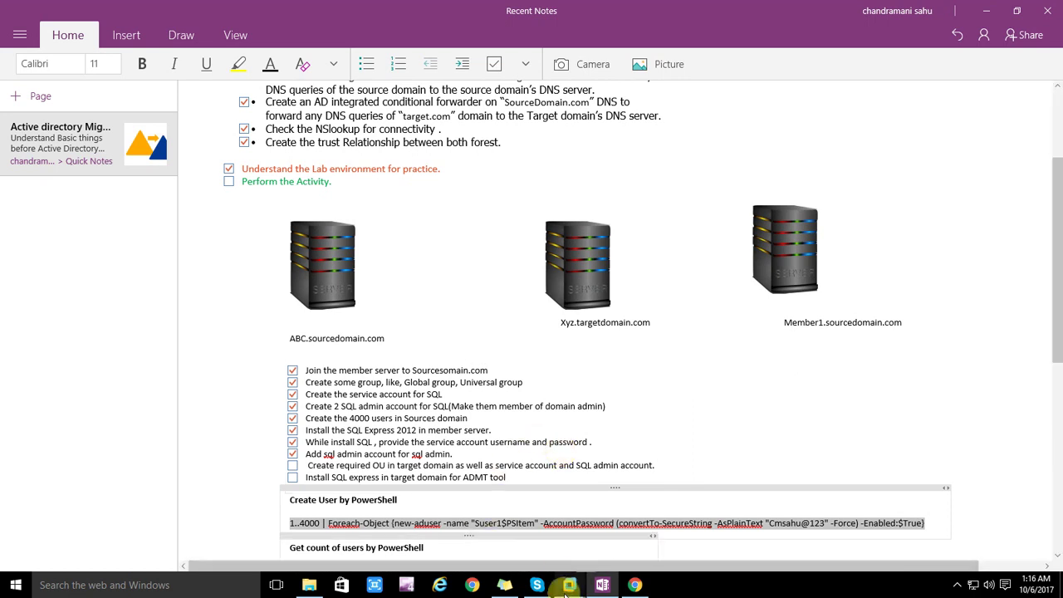
On the member server VM, close the SQL Server 2012 Setup summary and the Installation Center.
{"action": "mouse_move", "coordinate": [570, 585]}
{"action": "left_click", "coordinate": [707, 505]}
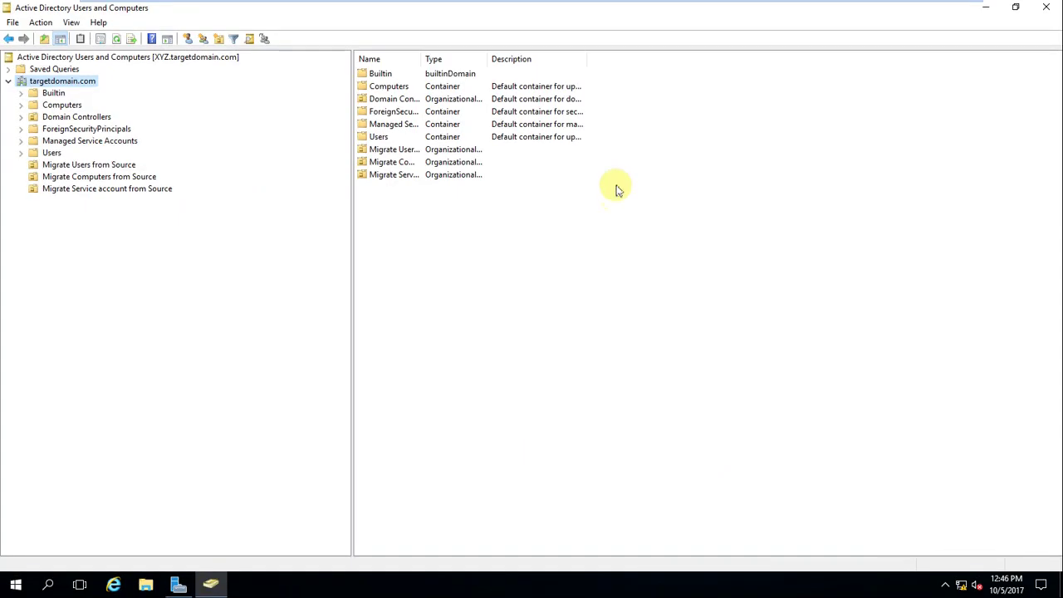
{"action": "left_click", "coordinate": [825, 9]}
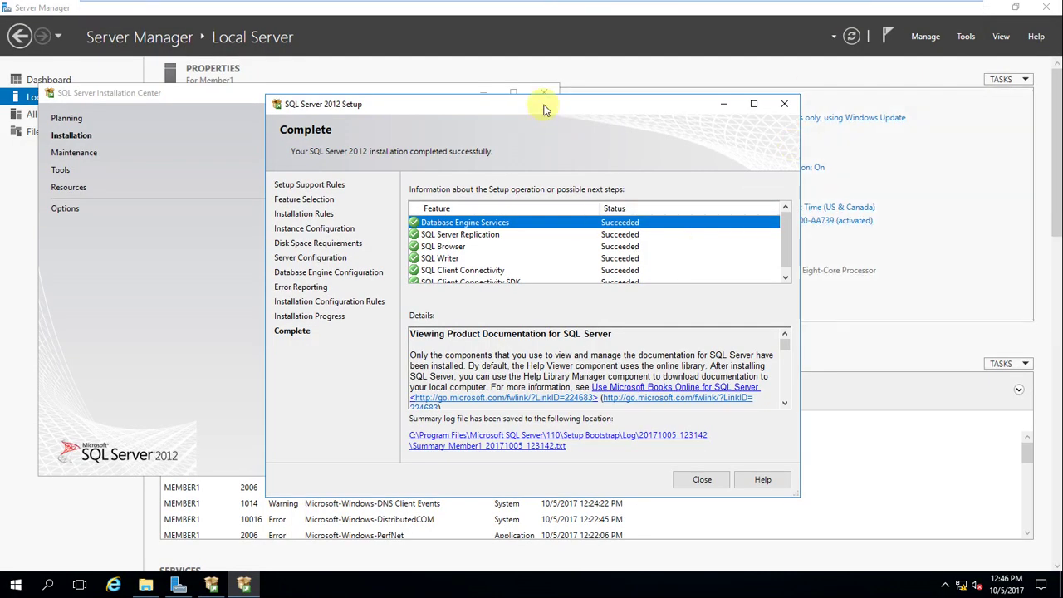
{"action": "scroll", "coordinate": [781, 249], "scroll_direction": "down", "scroll_amount": 1}
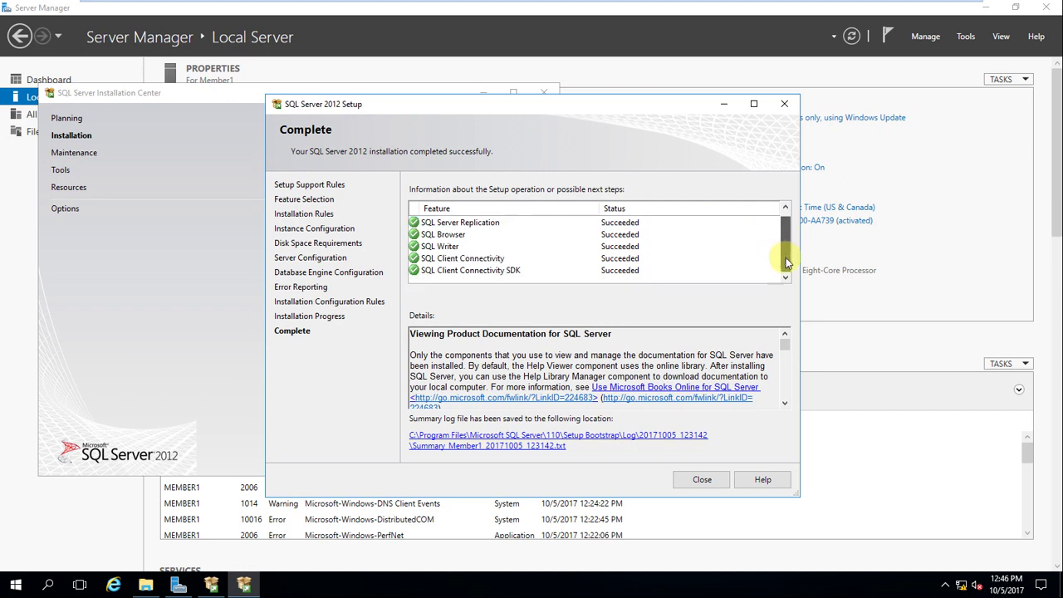
{"action": "left_click", "coordinate": [695, 483]}
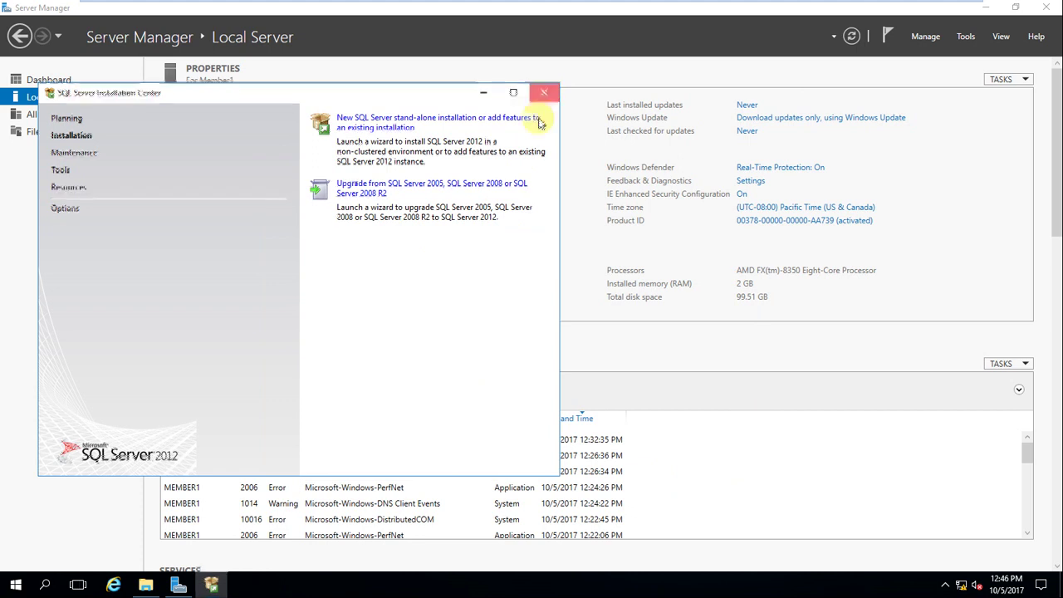
{"action": "left_click", "coordinate": [544, 97]}
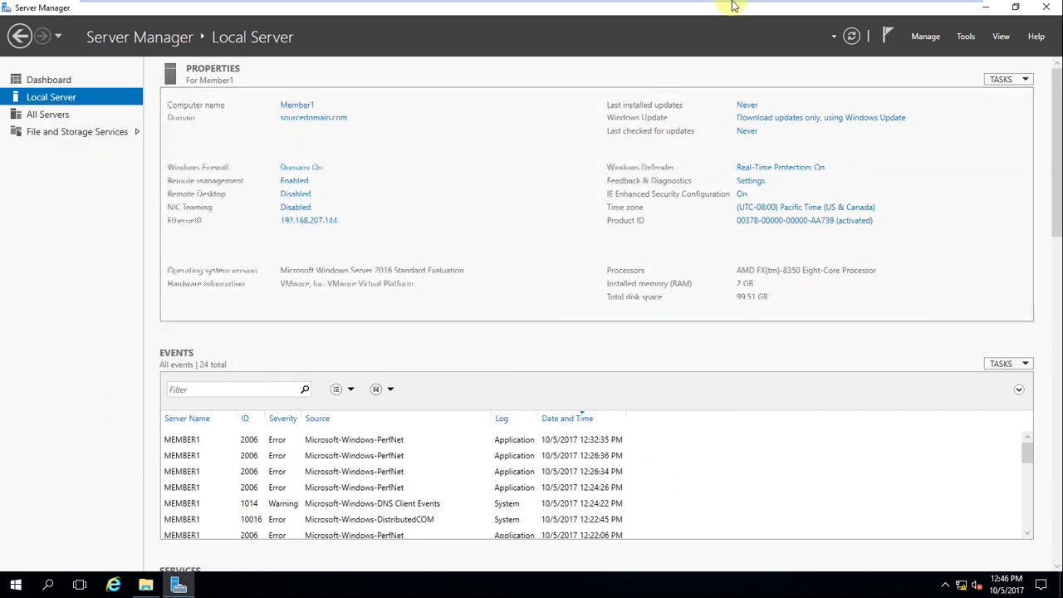
On the target domain VM, browse the three Migrate OUs, then show targetdomain.com with a wider Name column.
{"action": "mouse_move", "coordinate": [730, 5]}
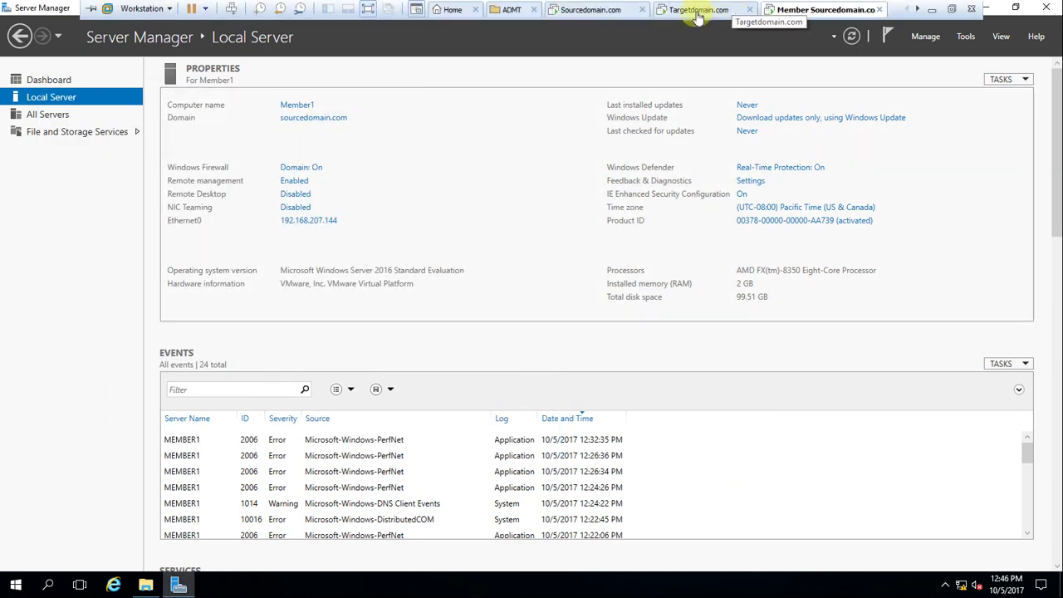
{"action": "left_click", "coordinate": [702, 9]}
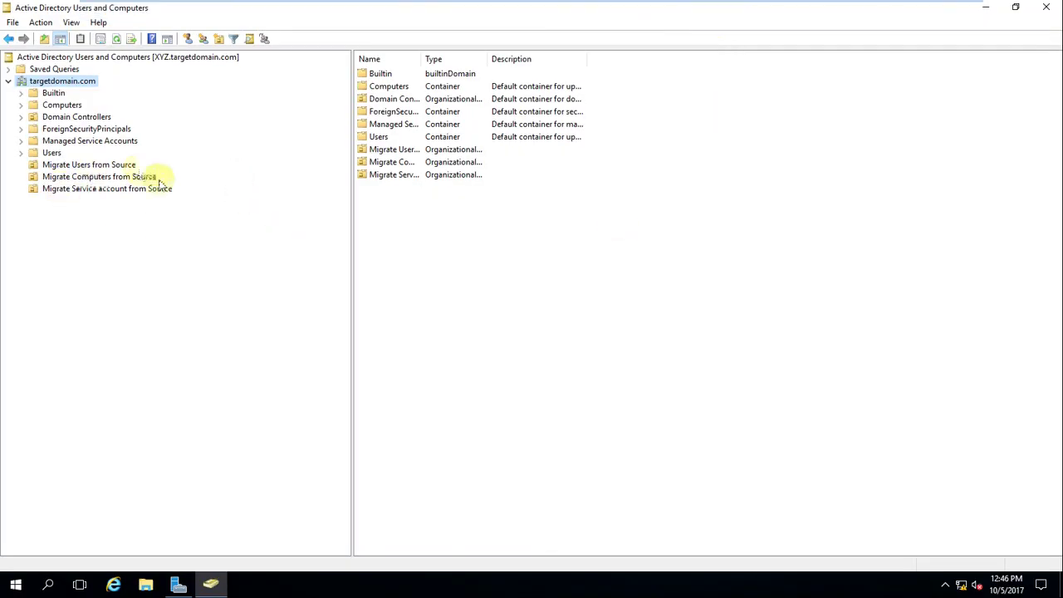
{"action": "left_click", "coordinate": [91, 166]}
{"action": "left_click", "coordinate": [101, 177]}
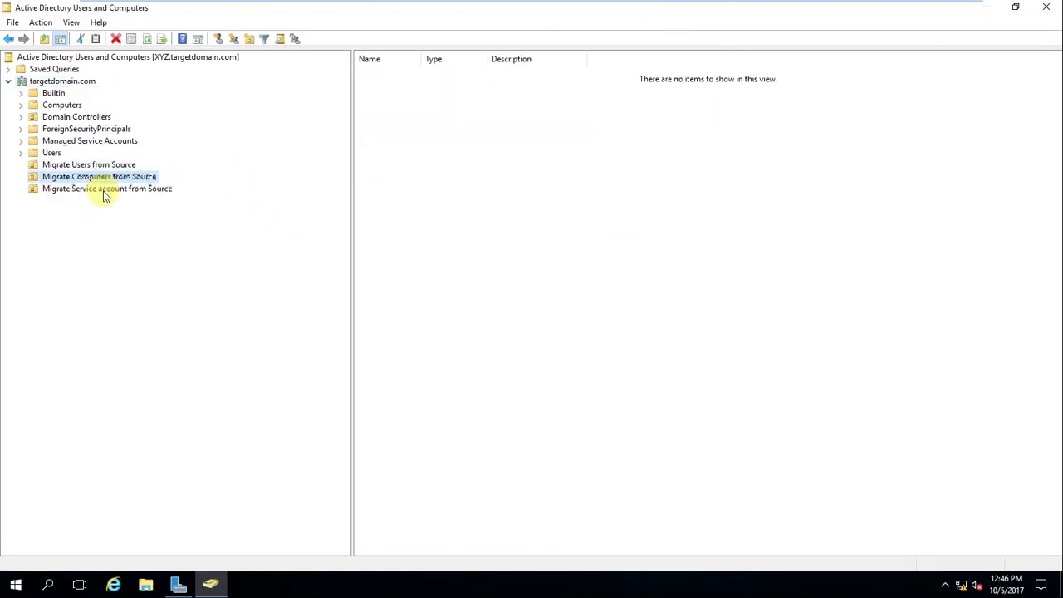
{"action": "left_click", "coordinate": [105, 189]}
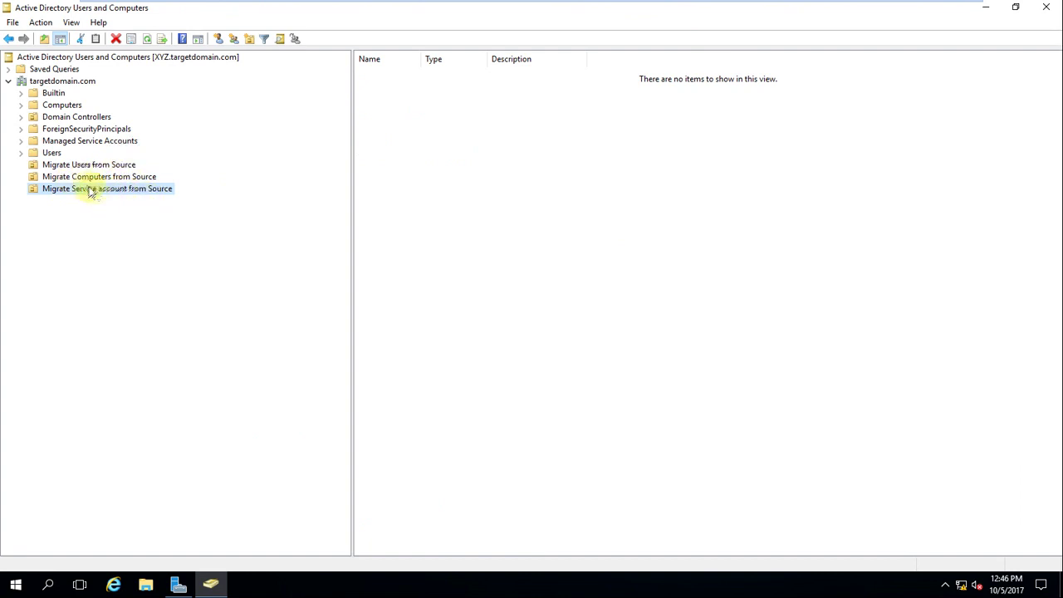
{"action": "left_click", "coordinate": [53, 82]}
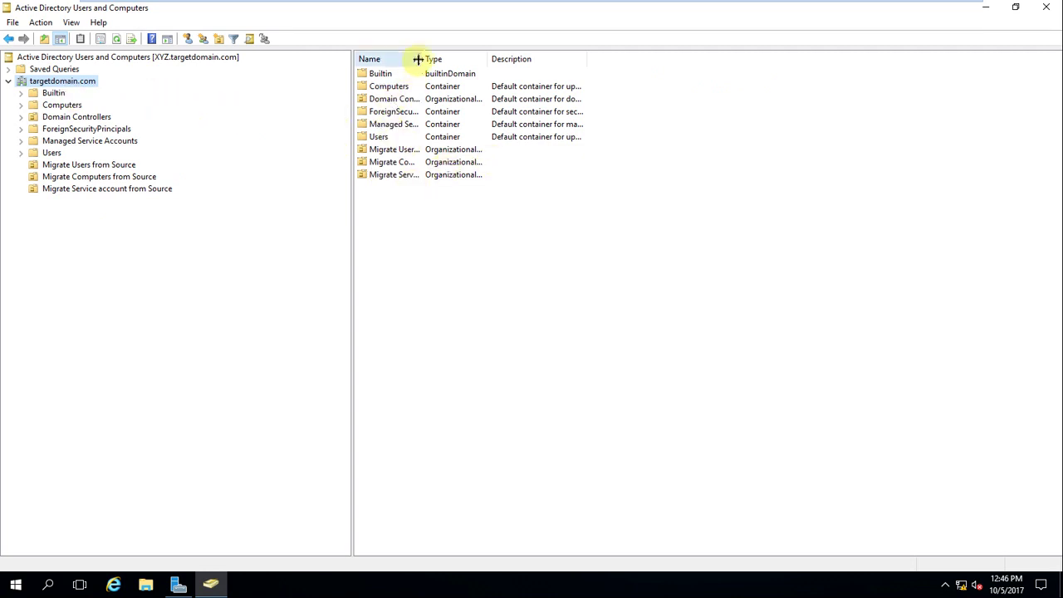
{"action": "left_click_drag", "start_coordinate": [422, 57], "coordinate": [510, 56]}
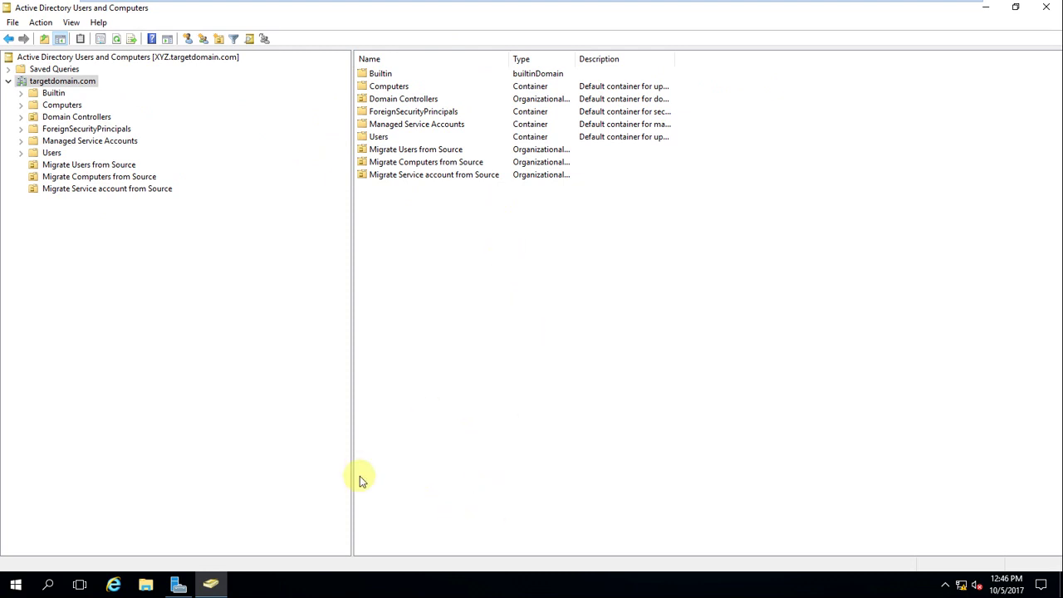
Start a new targetdomain.com user with first name and logon name SVC_SQL.
{"action": "right_click", "coordinate": [42, 82]}
{"action": "mouse_move", "coordinate": [139, 186]}
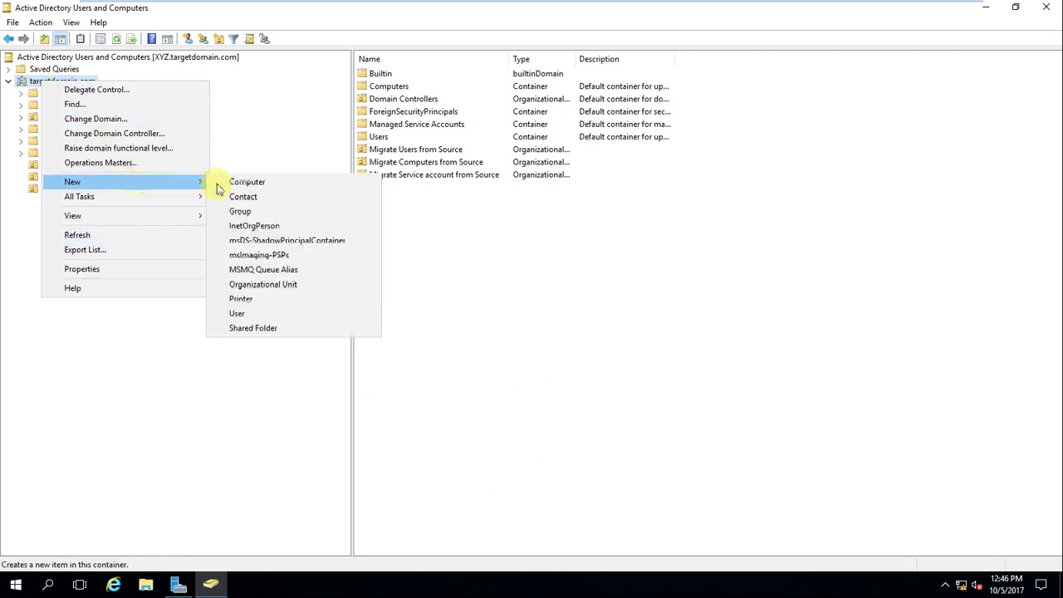
{"action": "left_click", "coordinate": [277, 313]}
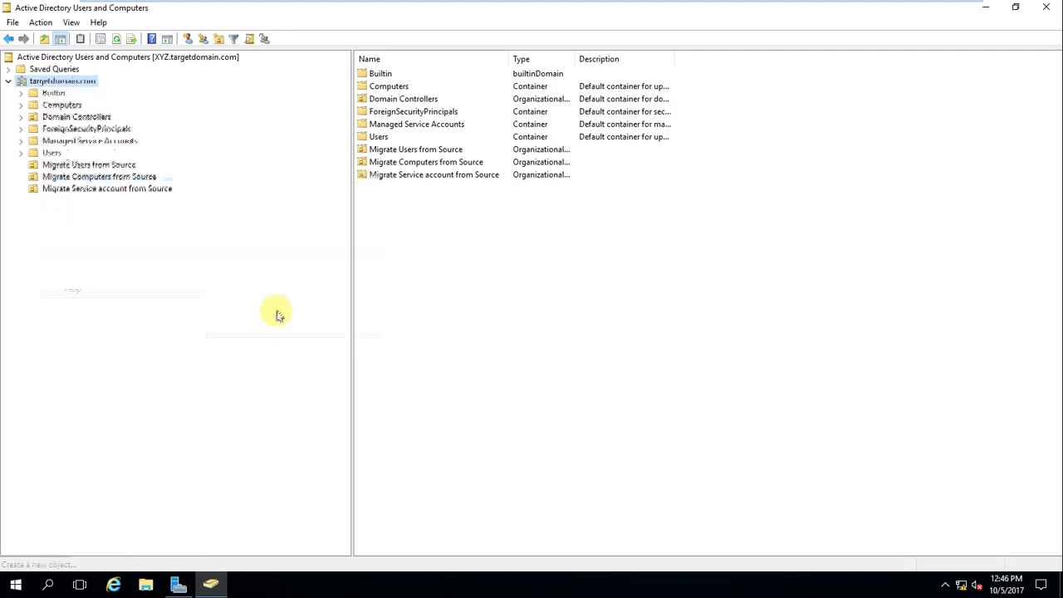
{"action": "left_click_drag", "start_coordinate": [125, 24], "coordinate": [421, 186]}
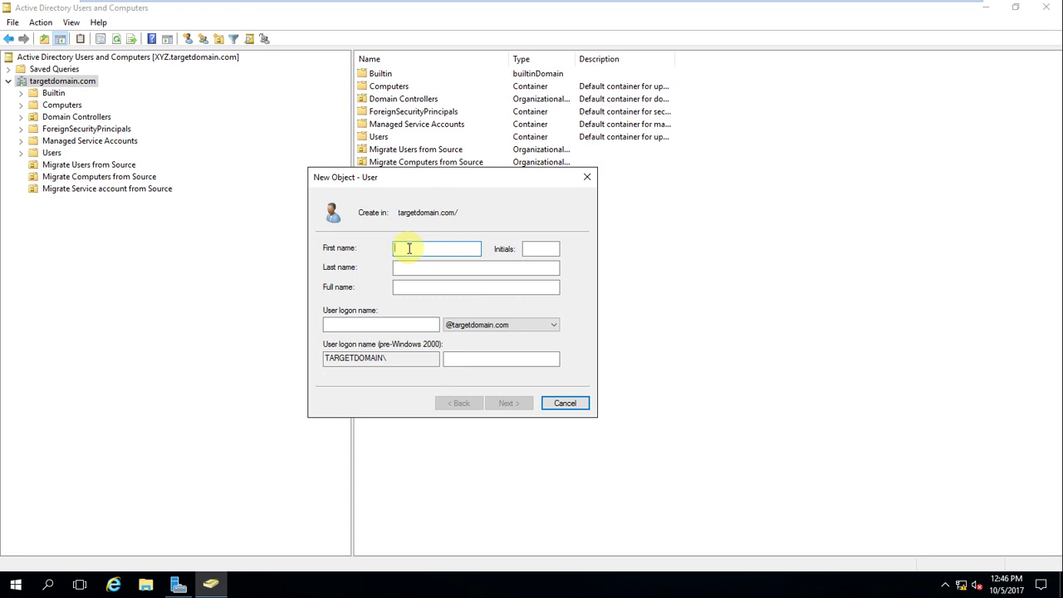
{"action": "type", "text": "Tsq"}
{"action": "key", "text": "BackSpace"}
{"action": "key", "text": "BackSpace"}
{"action": "key", "text": "BackSpace"}
{"action": "key", "text": "BackSpace"}
{"action": "type", "text": "SVC_SQL"}
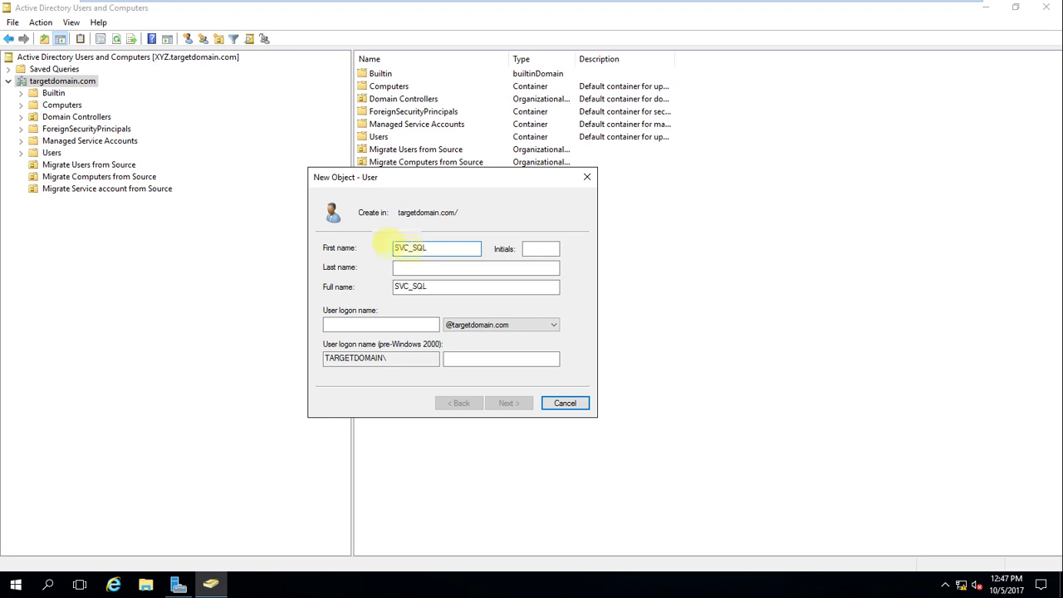
{"action": "left_click_drag", "start_coordinate": [433, 288], "coordinate": [380, 294]}
{"action": "key", "text": "ctrl+c"}
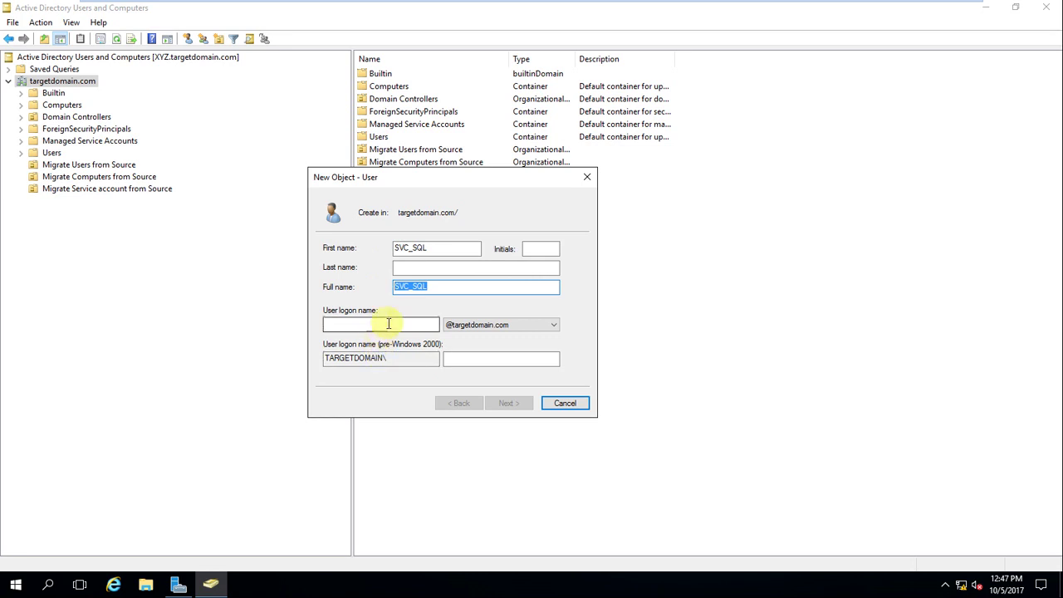
{"action": "left_click", "coordinate": [388, 324]}
{"action": "key", "text": "ctrl+v"}
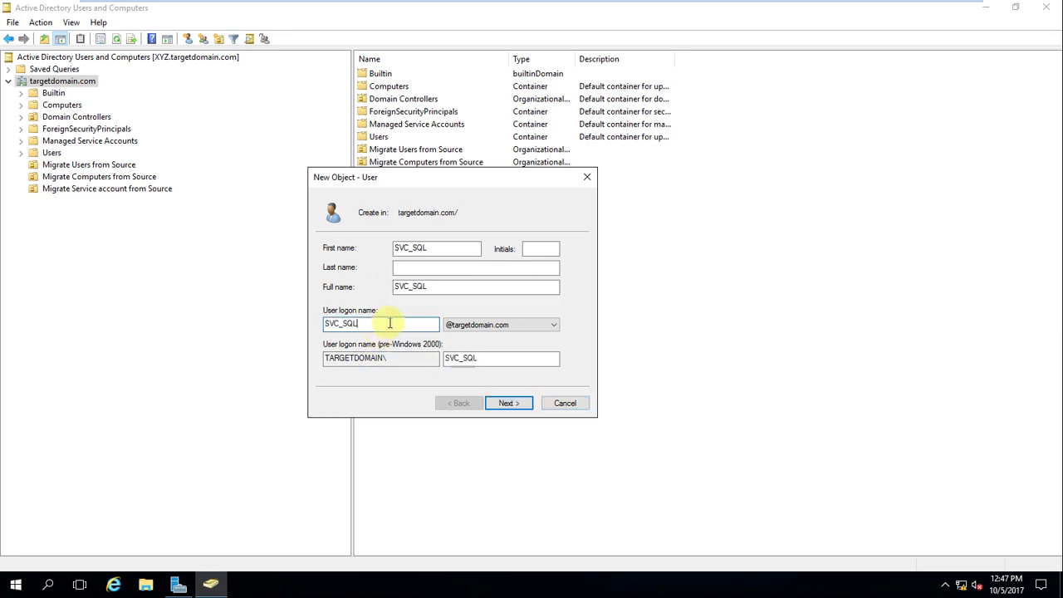
Enter SVC_SQL's password, drop change-at-next-logon, and set it unchangeable and never expiring.
{"action": "left_click", "coordinate": [505, 402]}
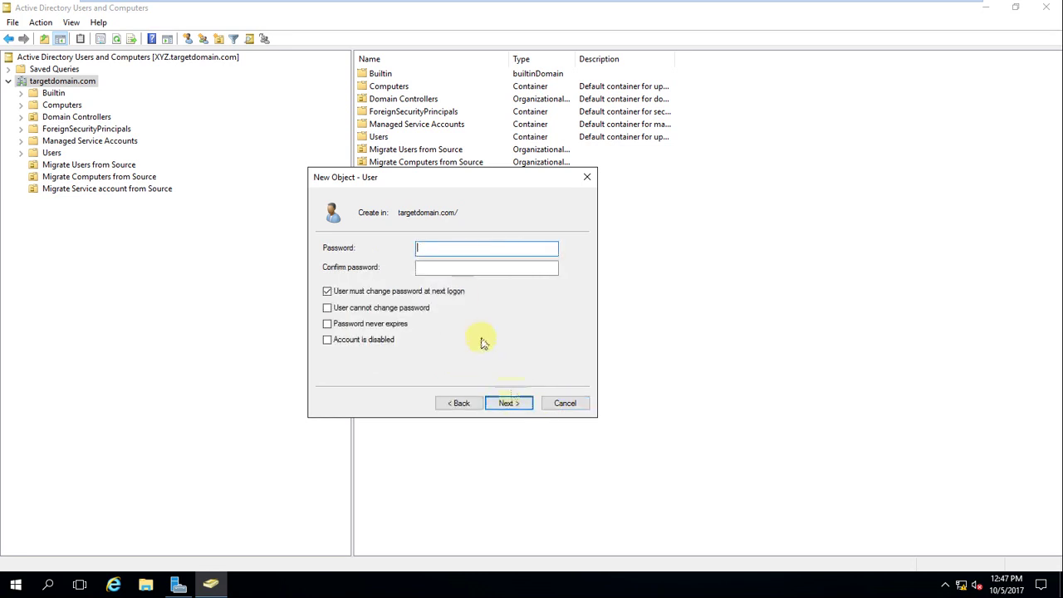
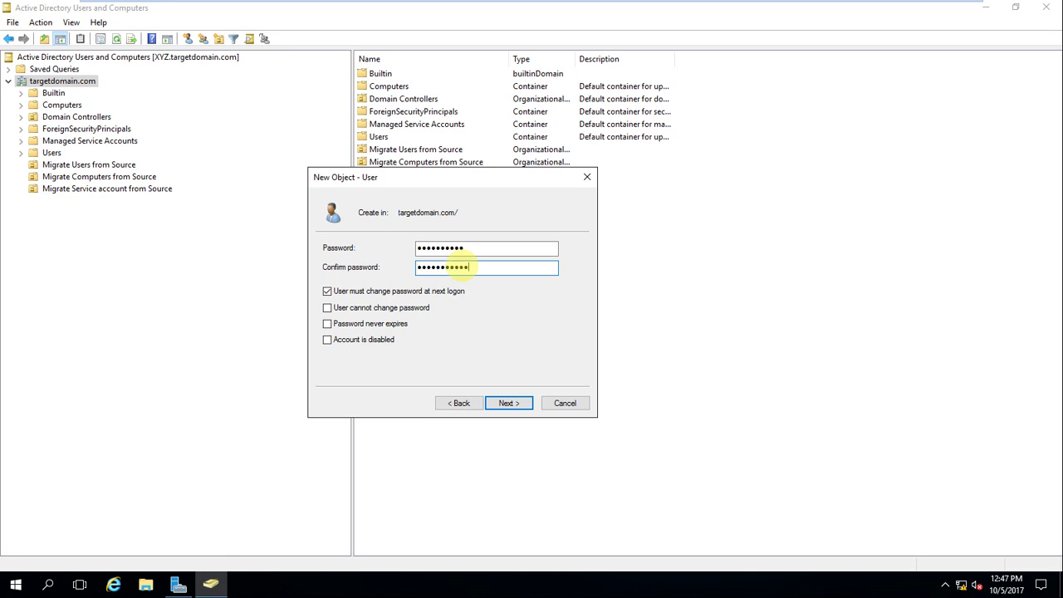
{"action": "left_click", "coordinate": [327, 291]}
{"action": "left_click", "coordinate": [327, 308]}
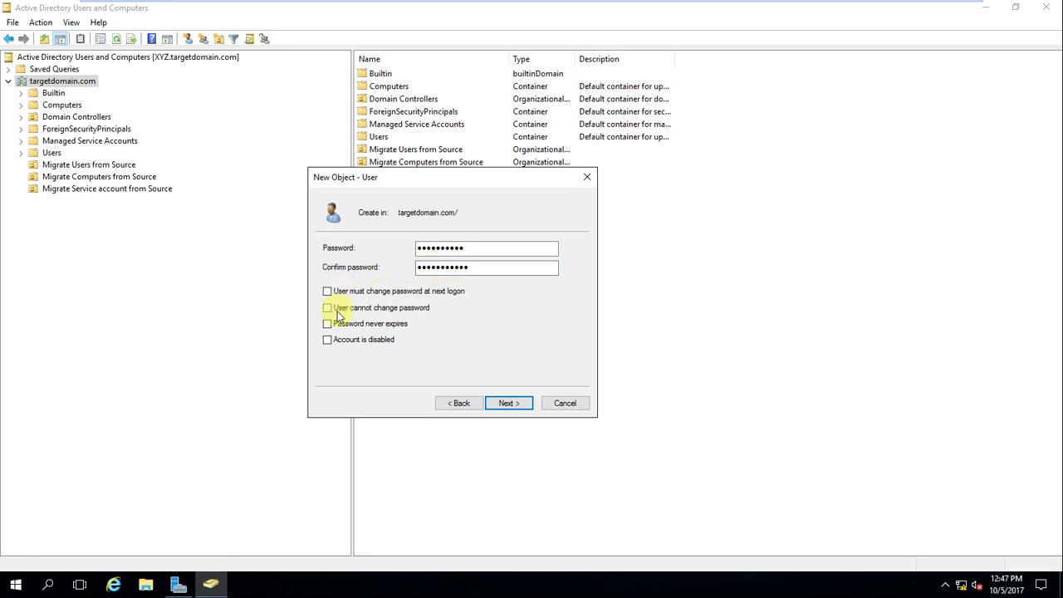
{"action": "left_click", "coordinate": [344, 324]}
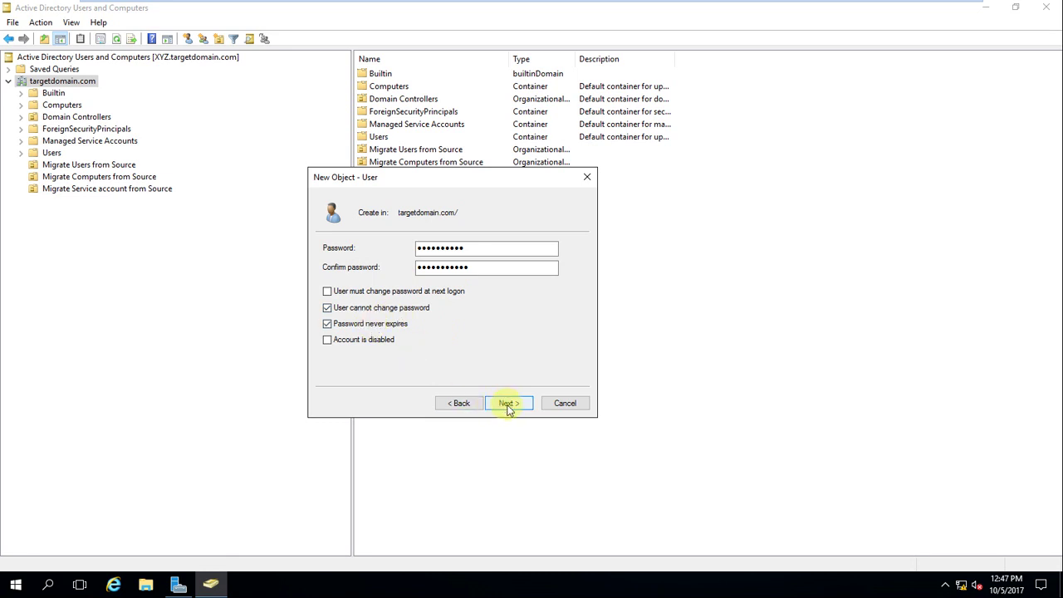
{"action": "double_click", "coordinate": [470, 246]}
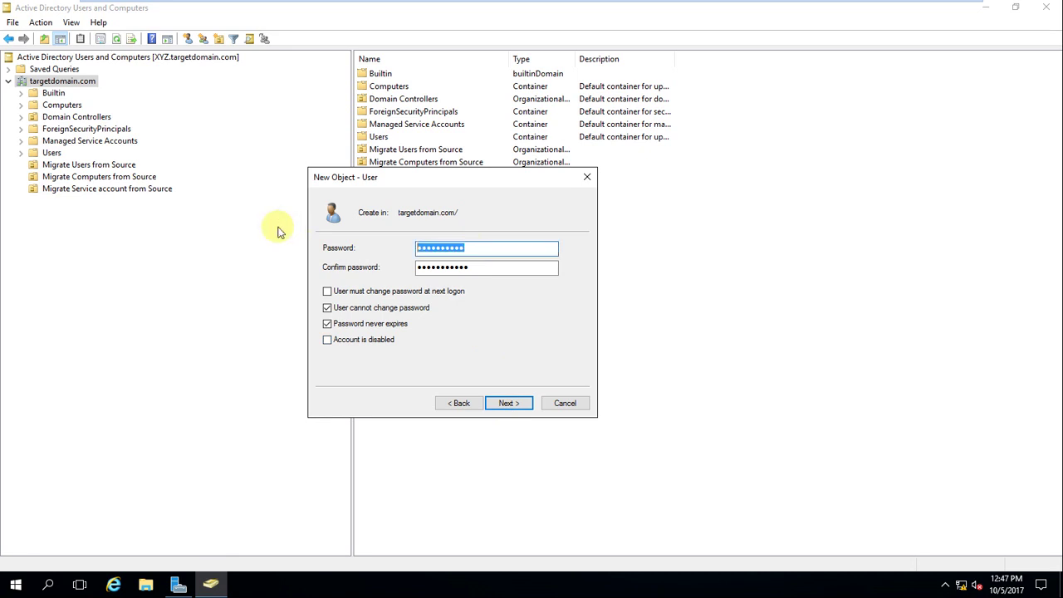
{"action": "key", "text": "Tab"}
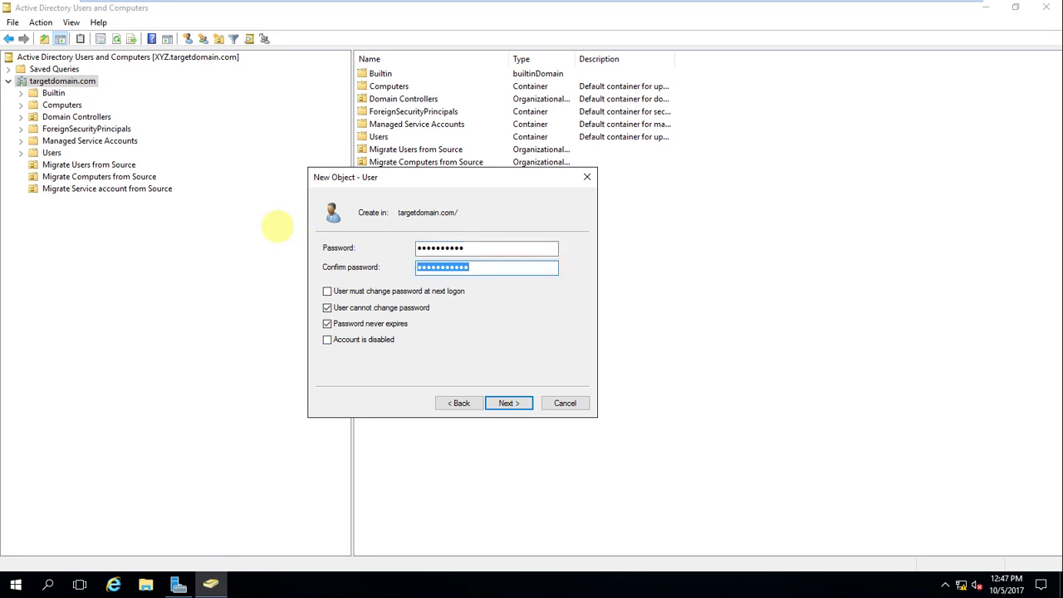
Finish creating SVC_SQL and review its account properties.
{"action": "left_click", "coordinate": [498, 403]}
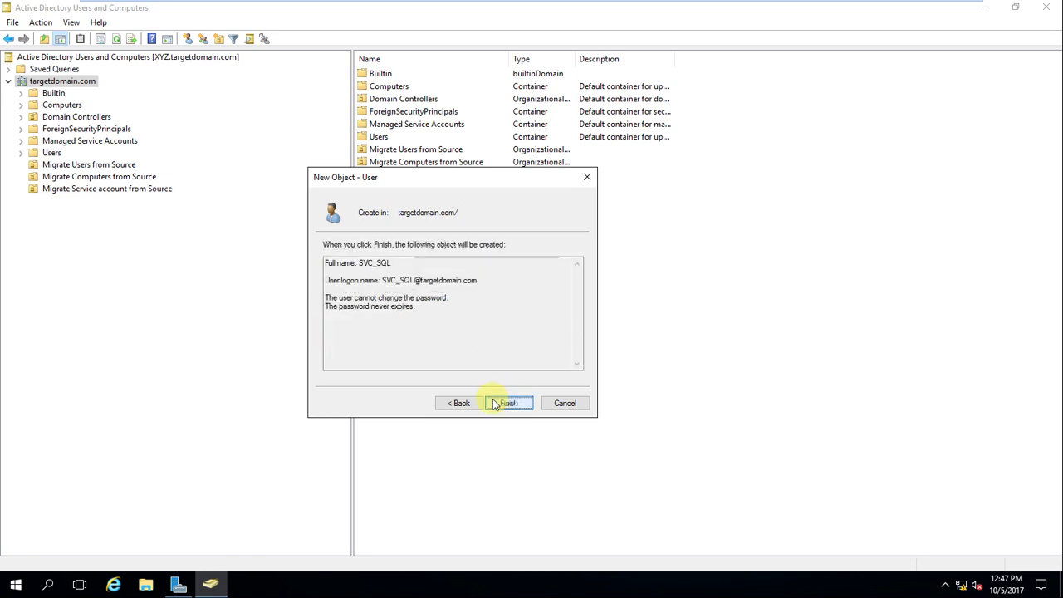
{"action": "left_click", "coordinate": [498, 403]}
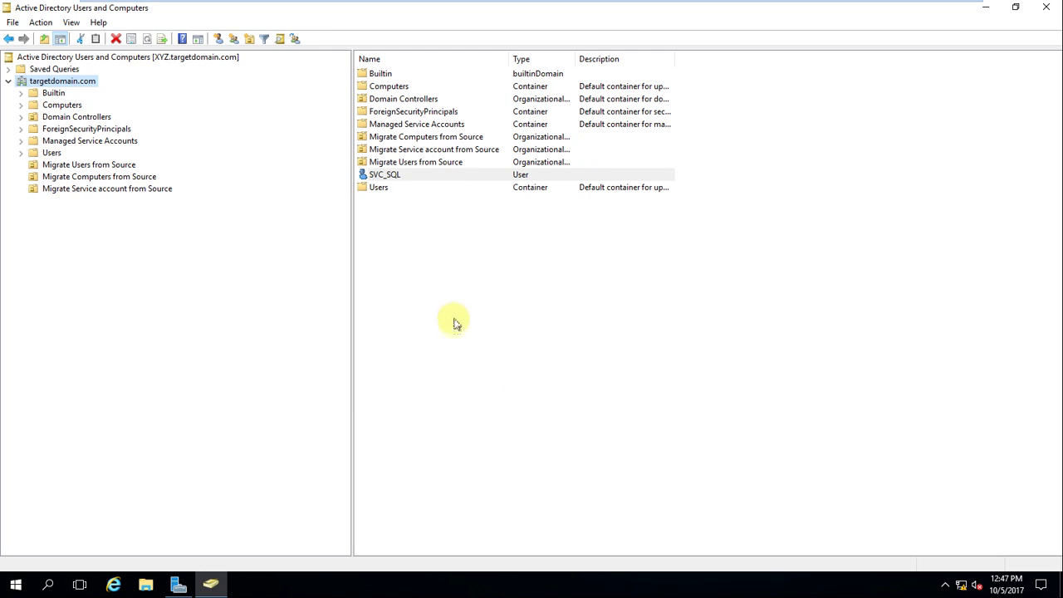
{"action": "double_click", "coordinate": [392, 175]}
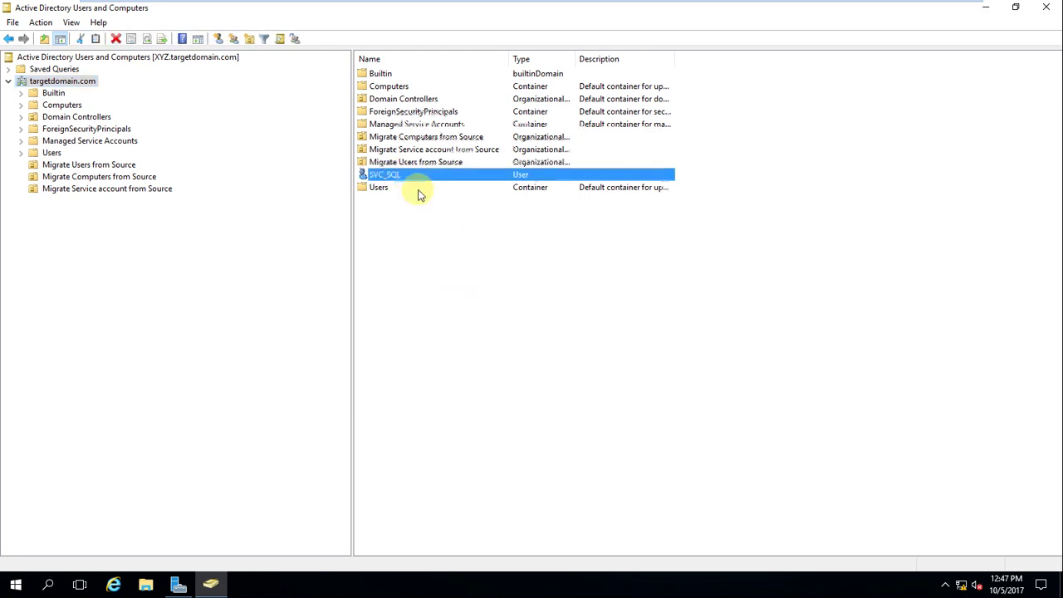
{"action": "left_click", "coordinate": [652, 114]}
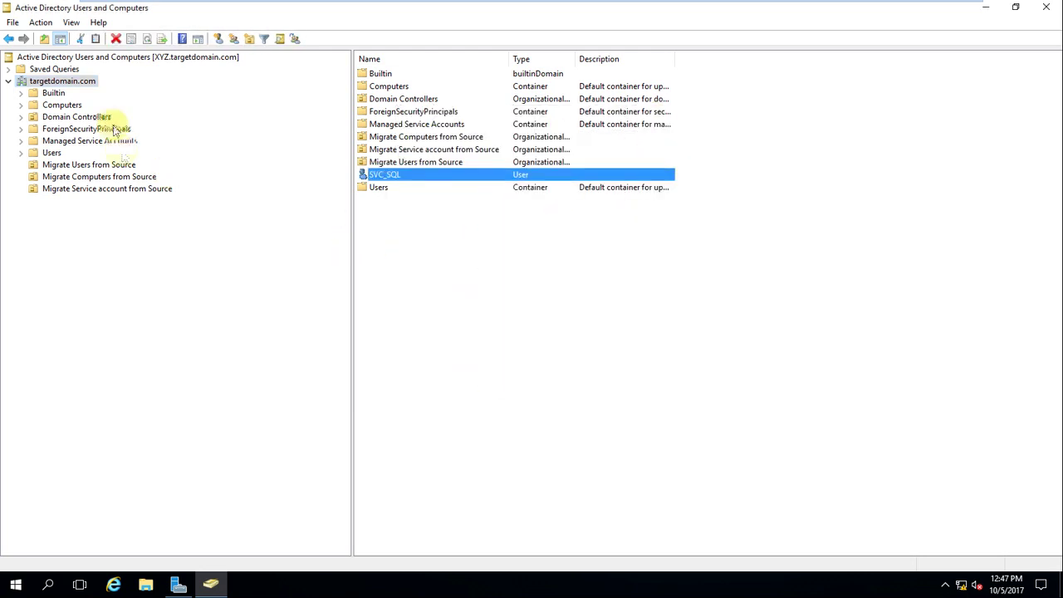
Start a new targetdomain.com user named ADMINSQL with logon name ADMINSQL.
{"action": "right_click", "coordinate": [53, 83]}
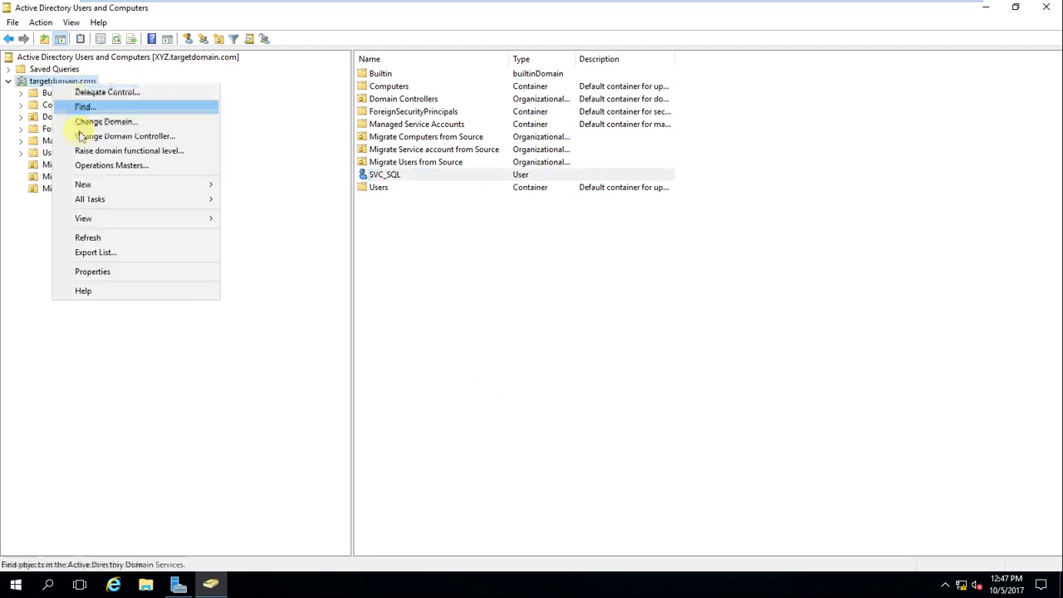
{"action": "mouse_move", "coordinate": [127, 187]}
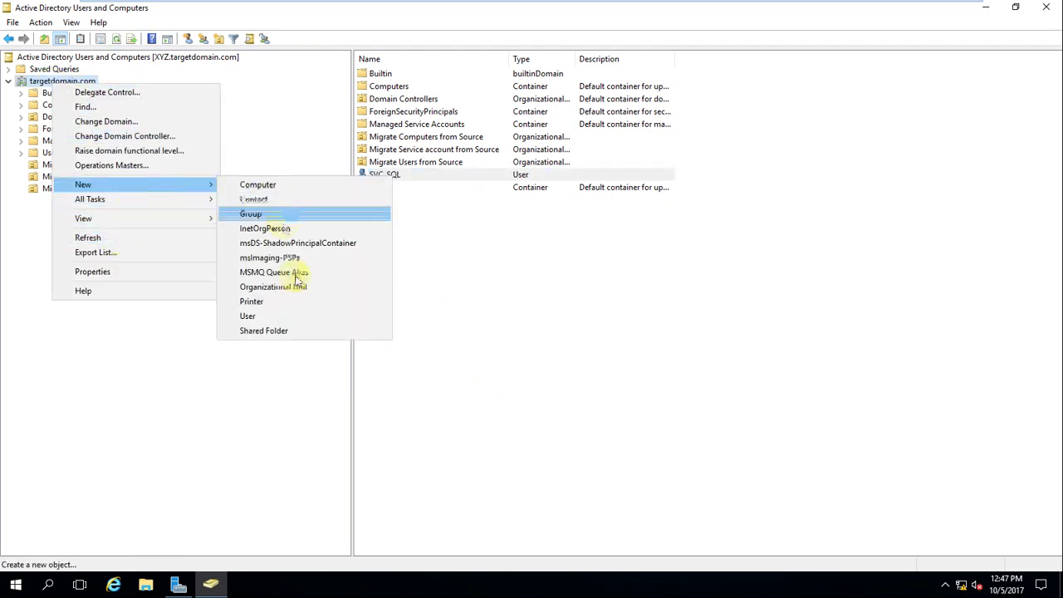
{"action": "left_click", "coordinate": [284, 316]}
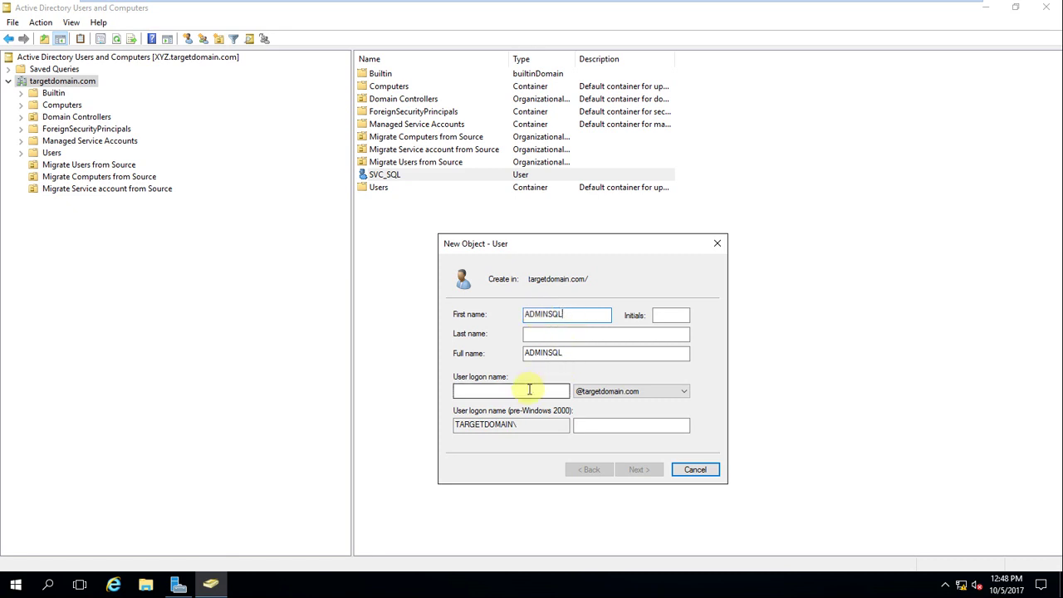
{"action": "left_click", "coordinate": [529, 390]}
{"action": "type", "text": "ADMINSQL"}
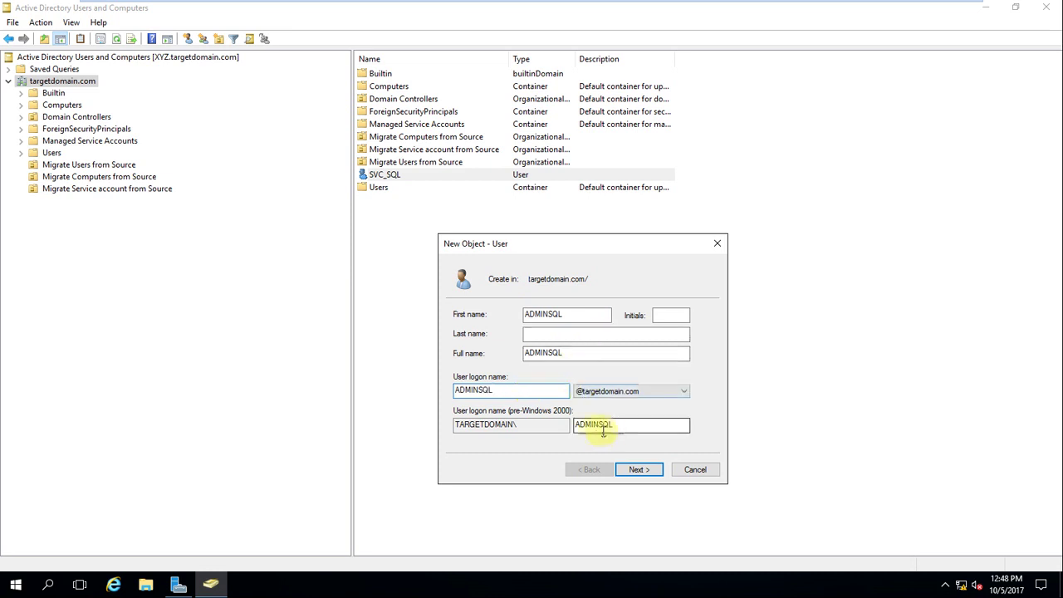
{"action": "left_click", "coordinate": [637, 470]}
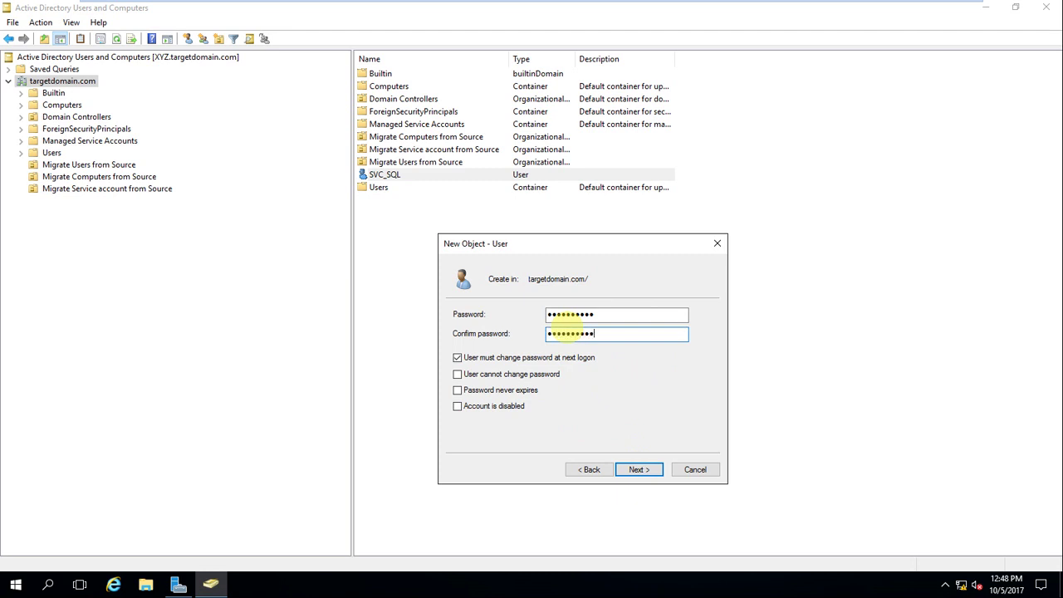
Make ADMINSQL's password unchangeable and never expiring, then finish creating the user.
{"action": "left_click", "coordinate": [486, 359]}
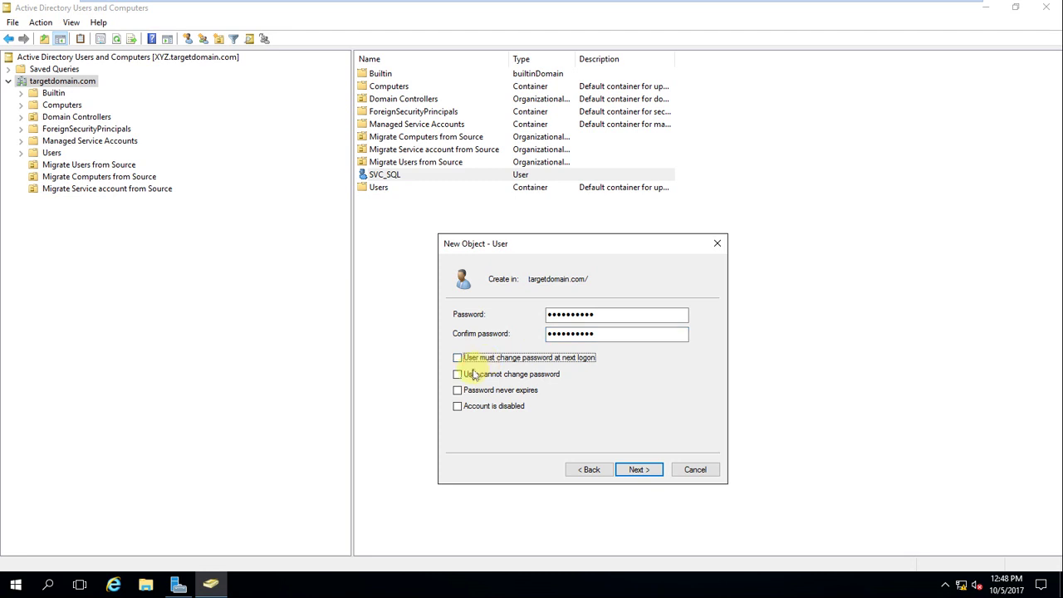
{"action": "left_click", "coordinate": [470, 374]}
{"action": "left_click", "coordinate": [467, 391]}
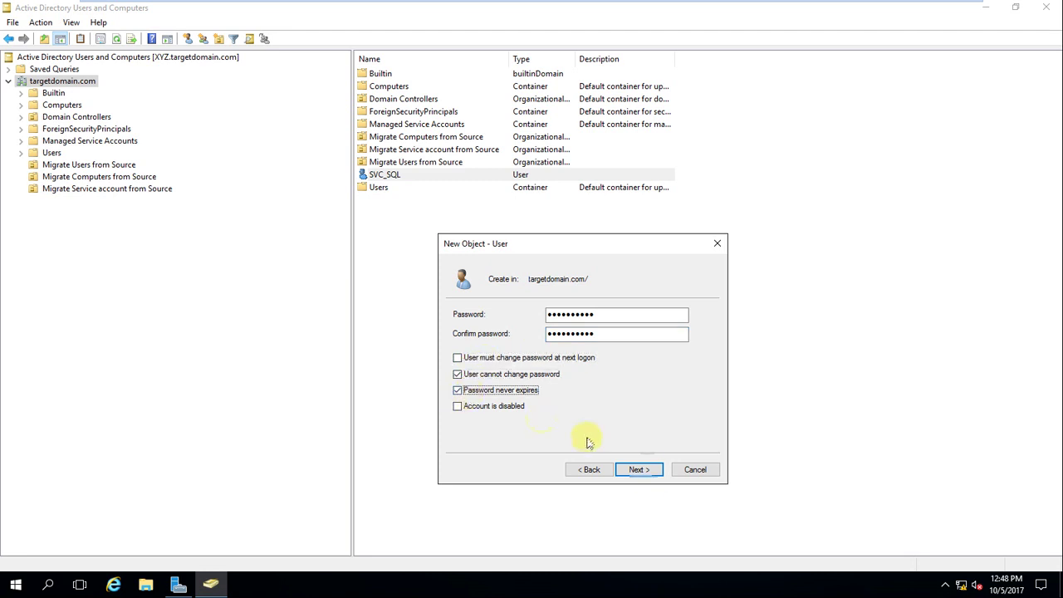
{"action": "left_click", "coordinate": [646, 471]}
{"action": "left_click", "coordinate": [644, 470]}
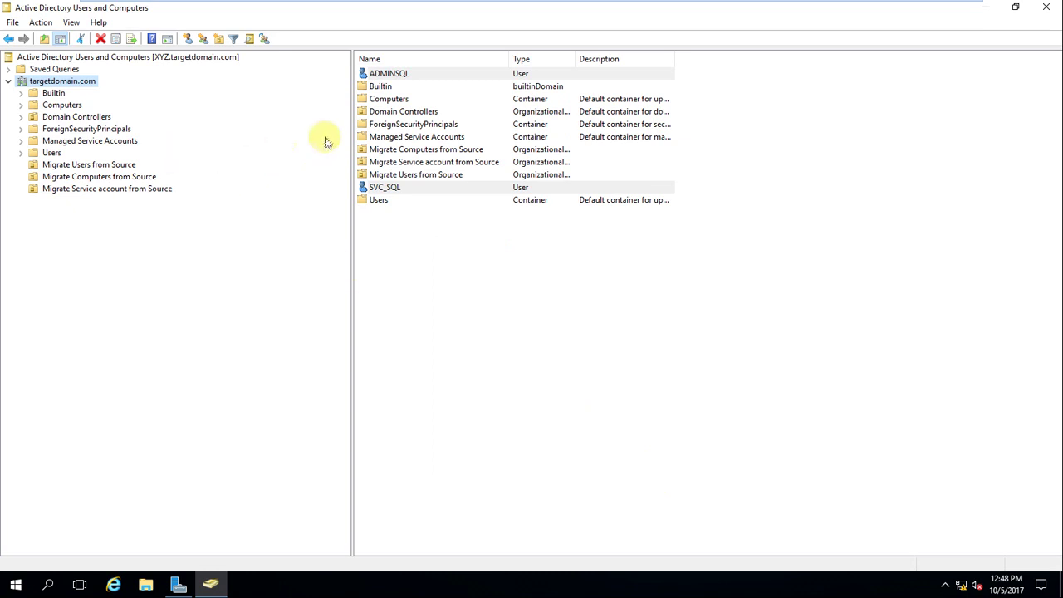
Open the properties of the ADMINSQL account alone.
{"action": "left_click", "coordinate": [390, 76], "text": "ctrl"}
{"action": "right_click", "coordinate": [391, 77]}
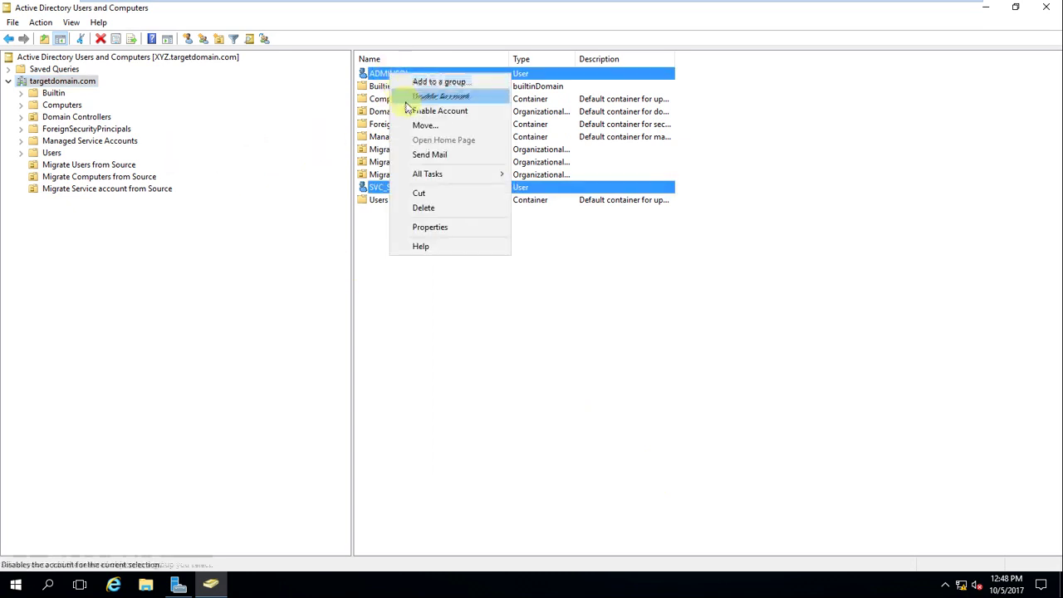
{"action": "left_click", "coordinate": [432, 229]}
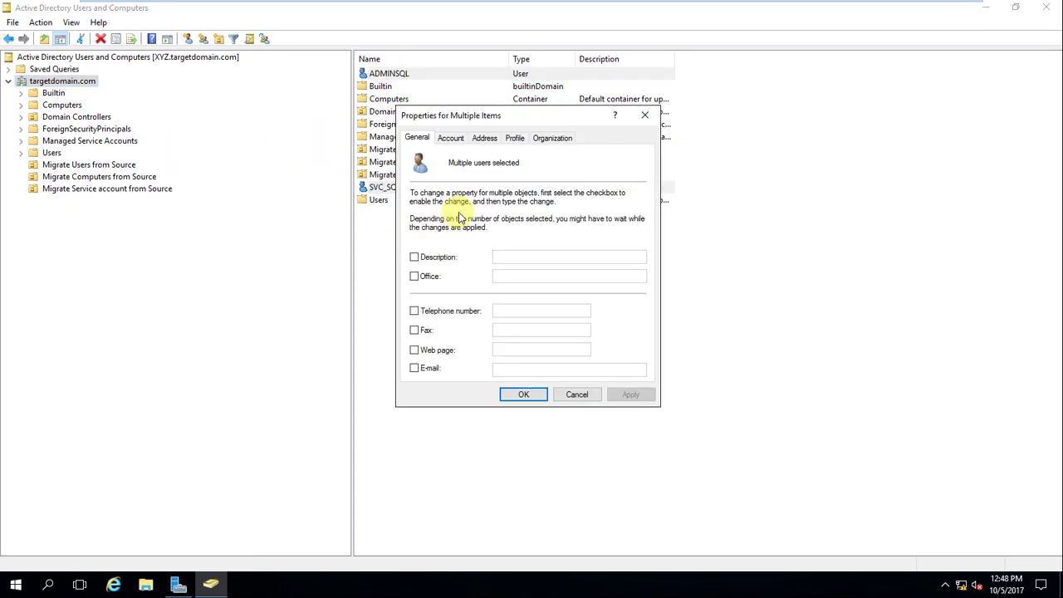
{"action": "left_click", "coordinate": [391, 74]}
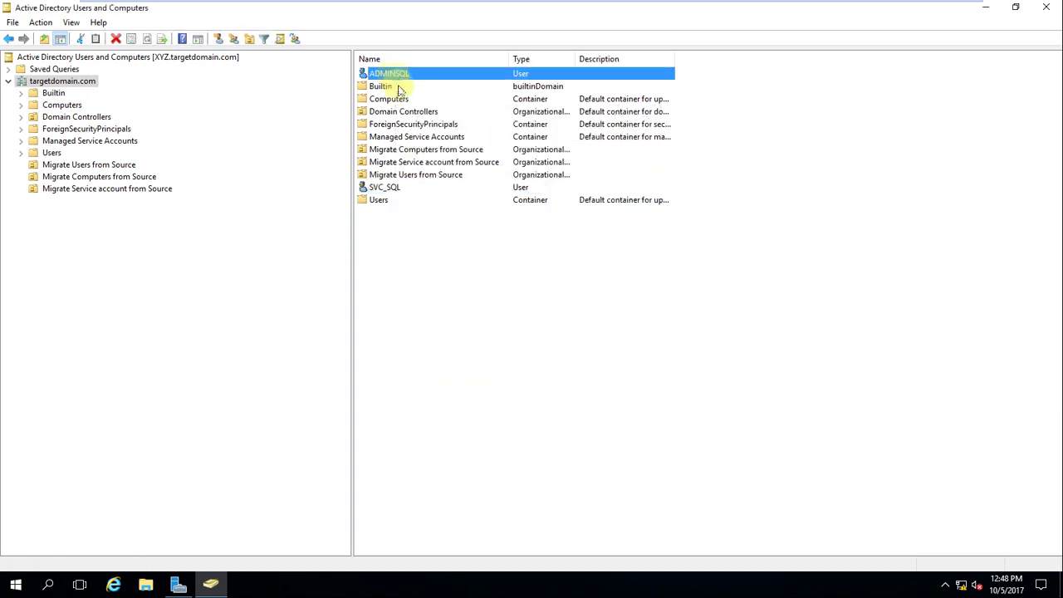
{"action": "left_click", "coordinate": [403, 76]}
{"action": "right_click", "coordinate": [398, 74]}
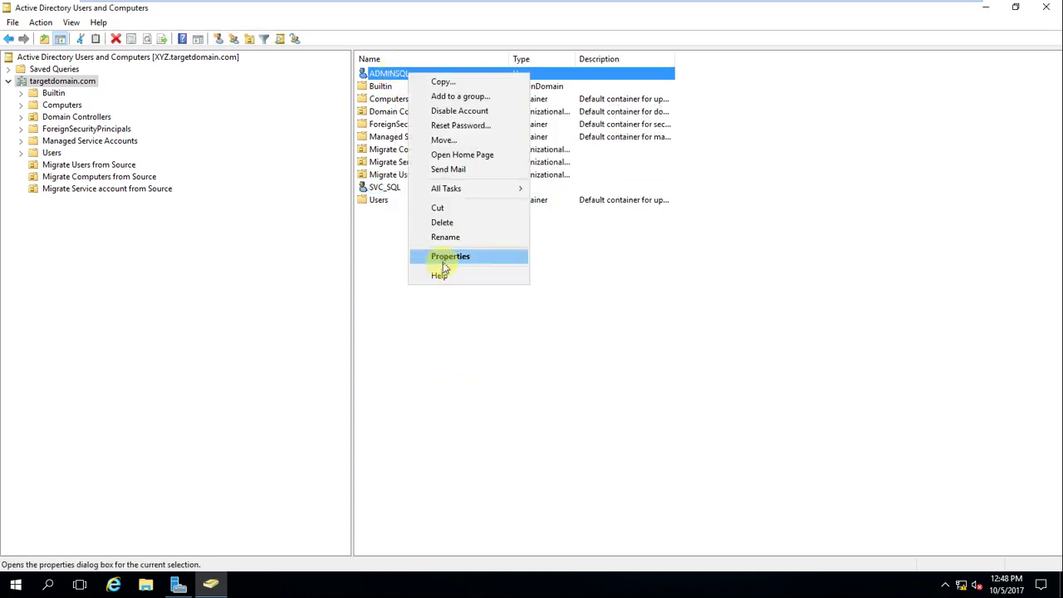
{"action": "left_click", "coordinate": [439, 261]}
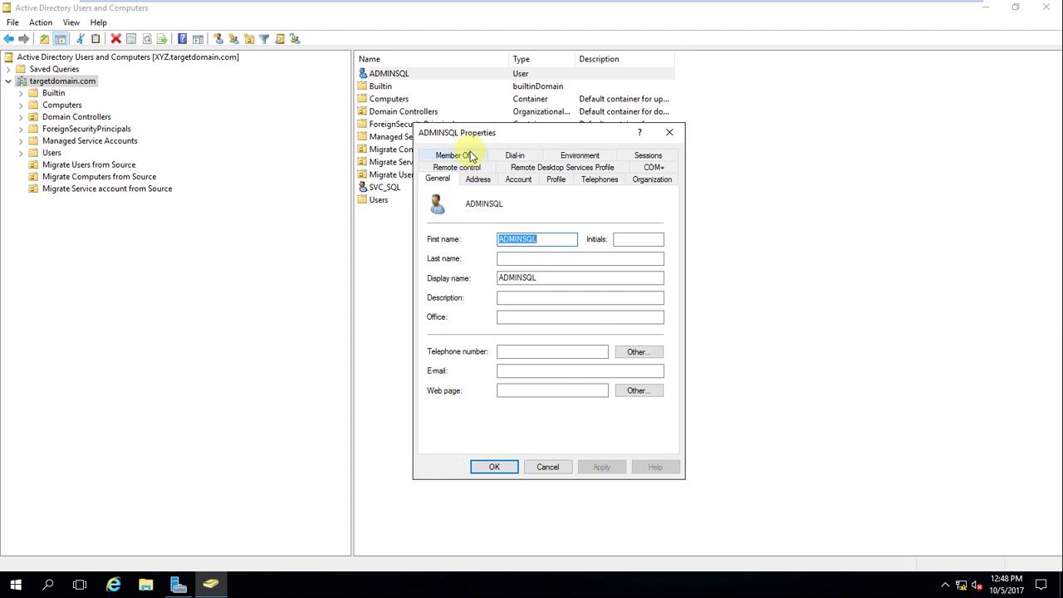
Add Domain Admins to ADMINSQL's Member Of list and apply the change.
{"action": "left_click", "coordinate": [455, 156]}
{"action": "left_click", "coordinate": [467, 339]}
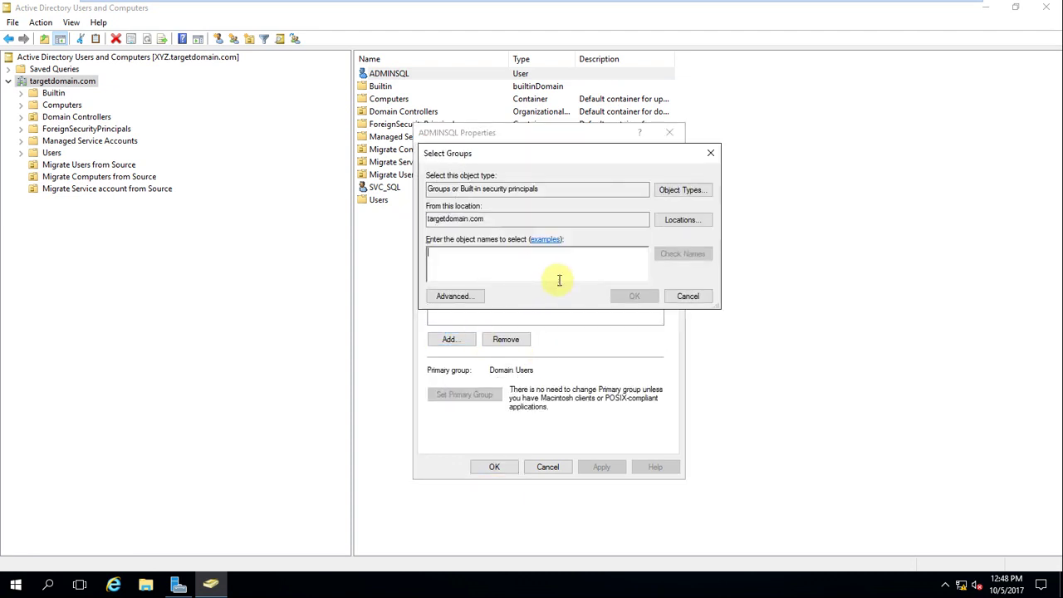
{"action": "type", "text": "Domain admi"}
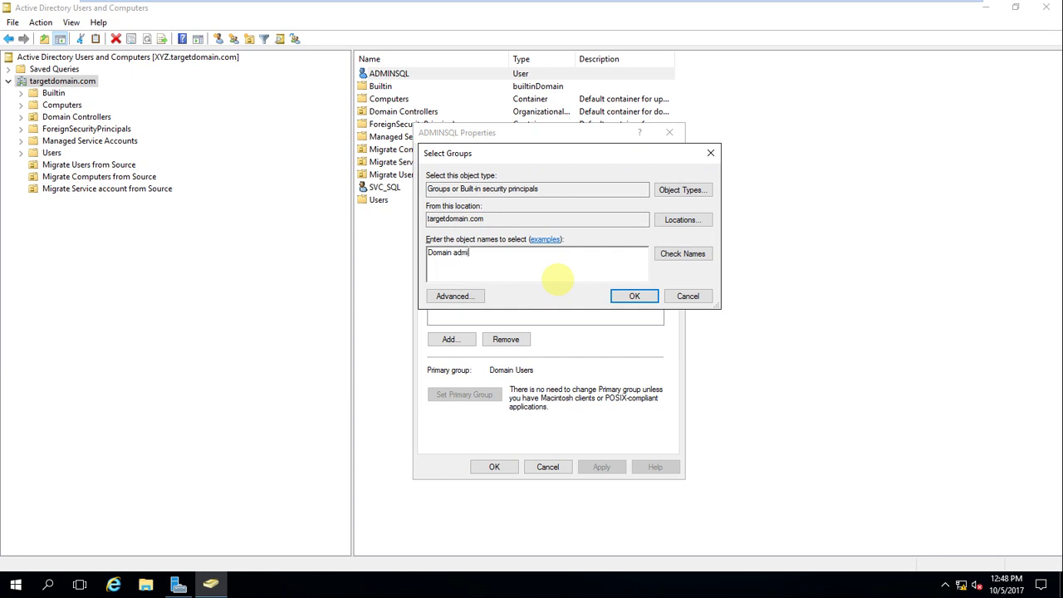
{"action": "type", "text": "n"}
{"action": "left_click", "coordinate": [689, 255]}
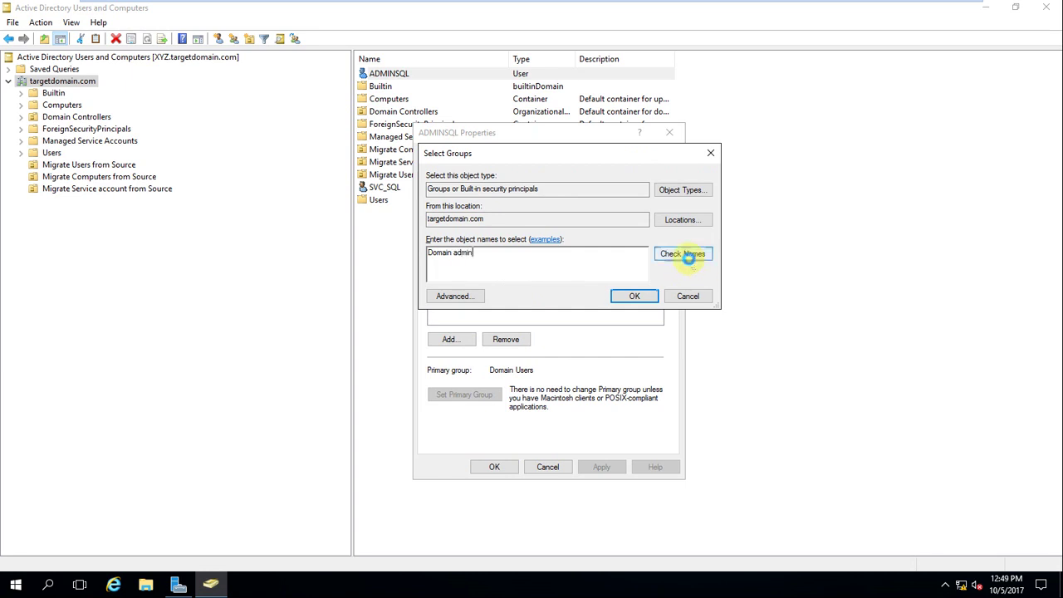
{"action": "left_click", "coordinate": [634, 295]}
{"action": "left_click", "coordinate": [611, 466]}
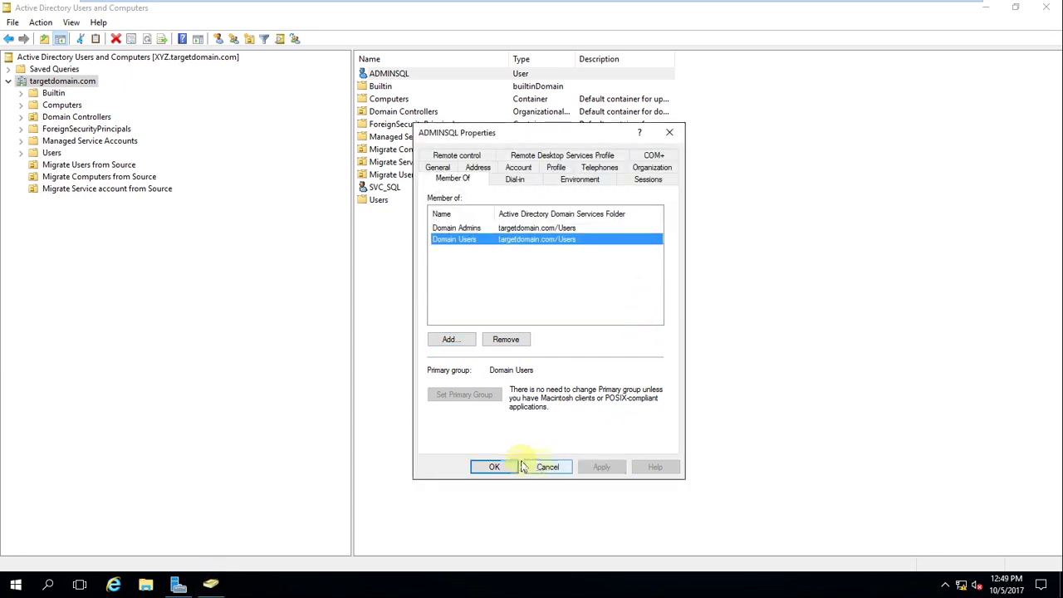
{"action": "left_click", "coordinate": [523, 462]}
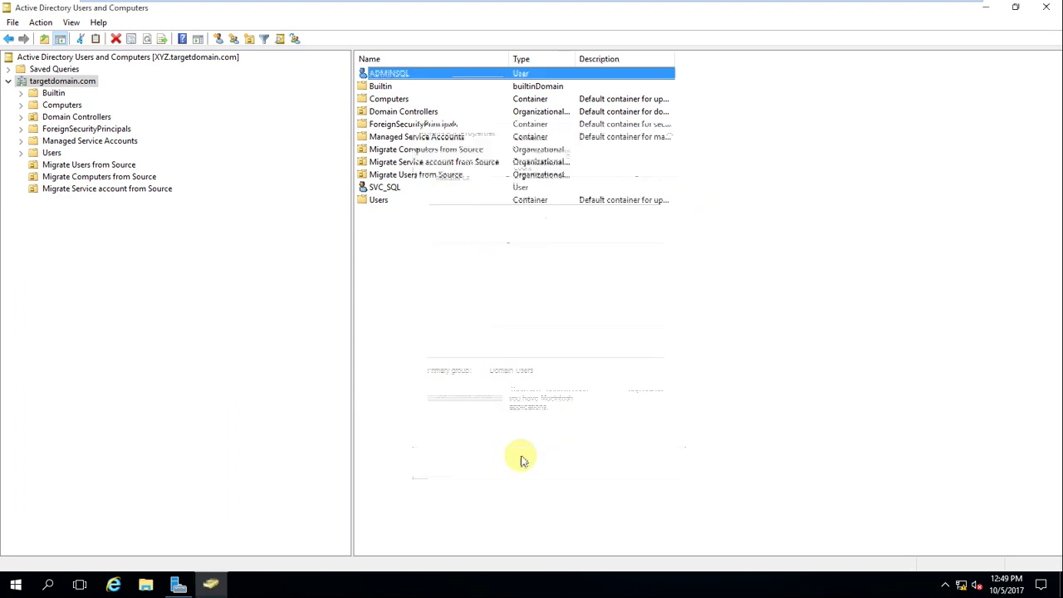
Copy ADMINSQL into a new user B_ADMINSQL with matching logon name, then enter its password.
{"action": "left_click", "coordinate": [384, 75]}
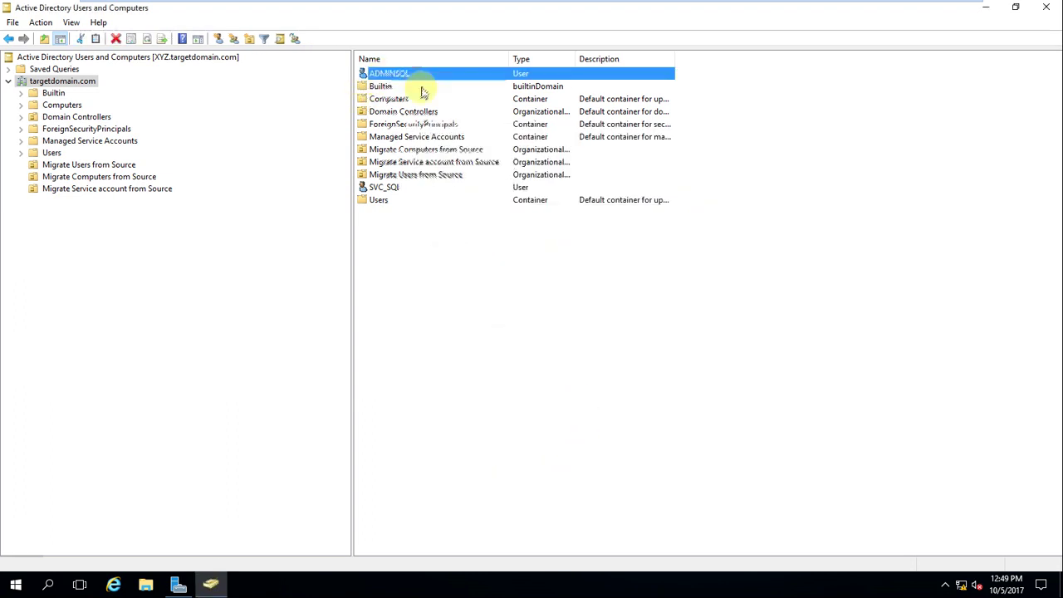
{"action": "right_click", "coordinate": [384, 73]}
{"action": "left_click", "coordinate": [427, 84]}
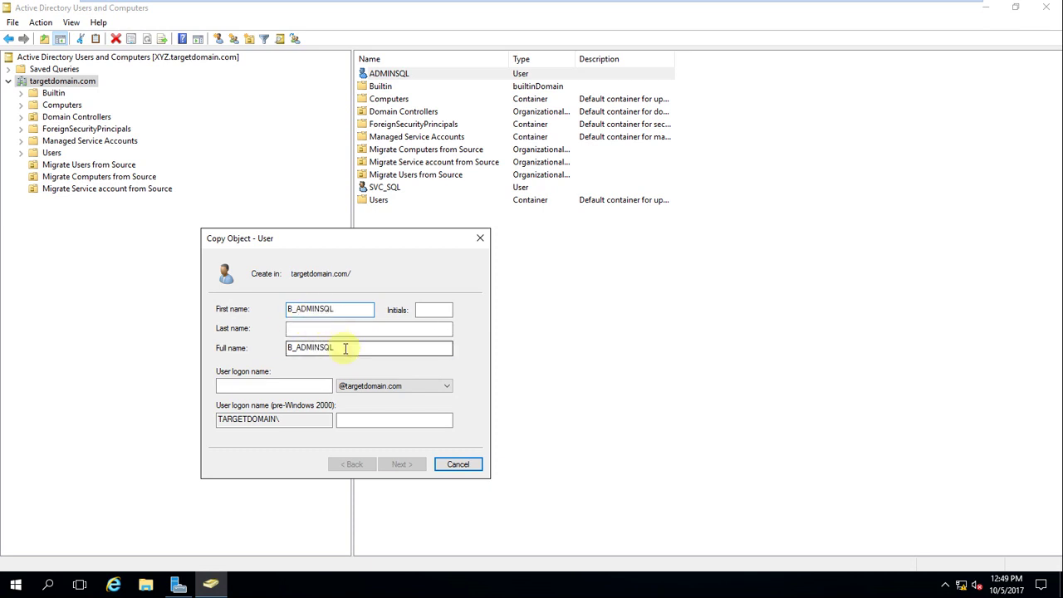
{"action": "left_click_drag", "start_coordinate": [344, 346], "coordinate": [260, 349]}
{"action": "key", "text": "ctrl+c"}
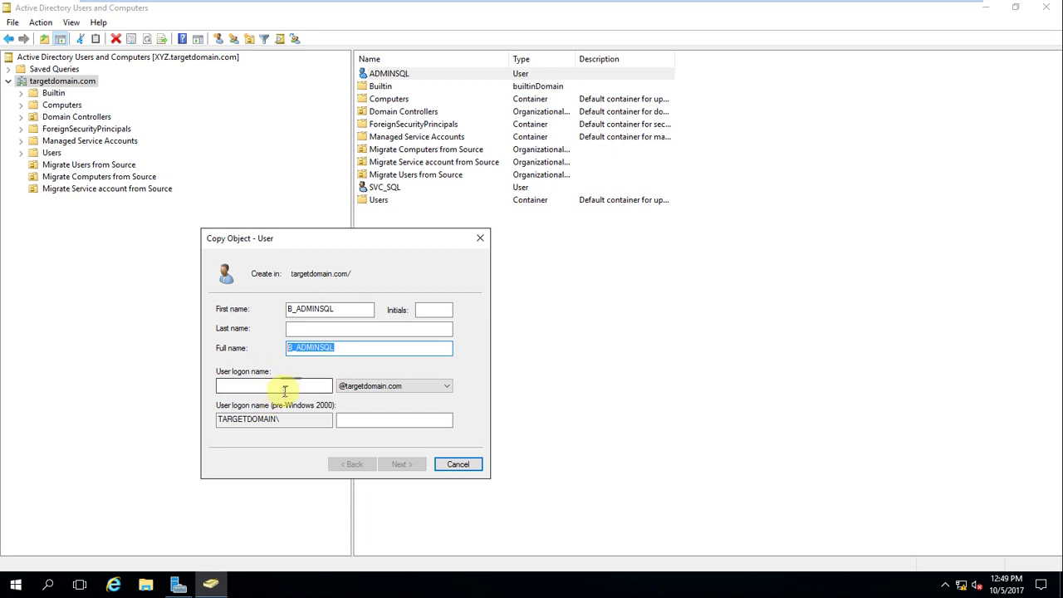
{"action": "left_click", "coordinate": [285, 387]}
{"action": "key", "text": "ctrl+v"}
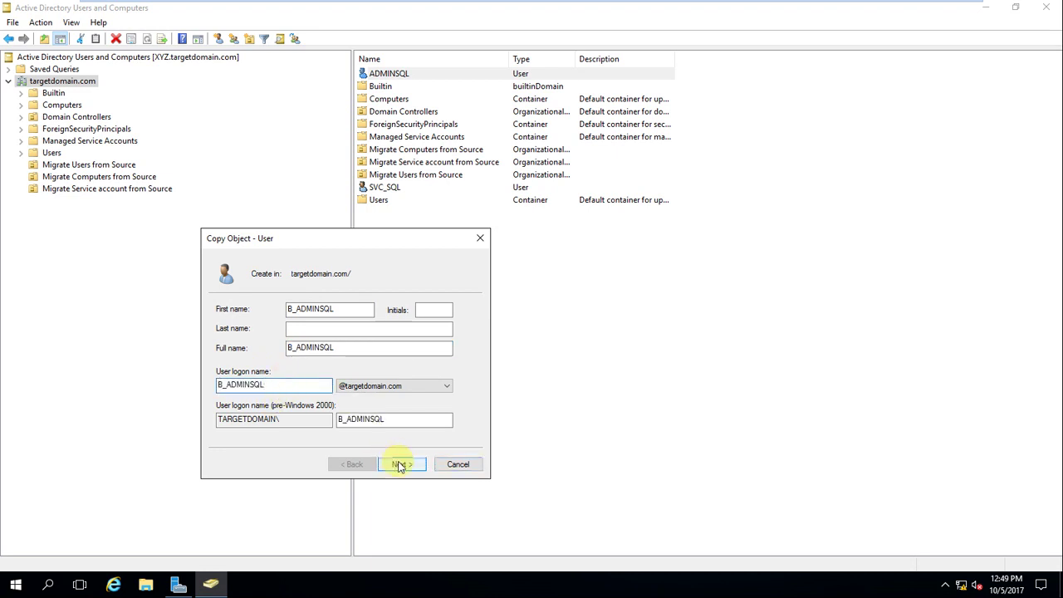
{"action": "left_click", "coordinate": [401, 464]}
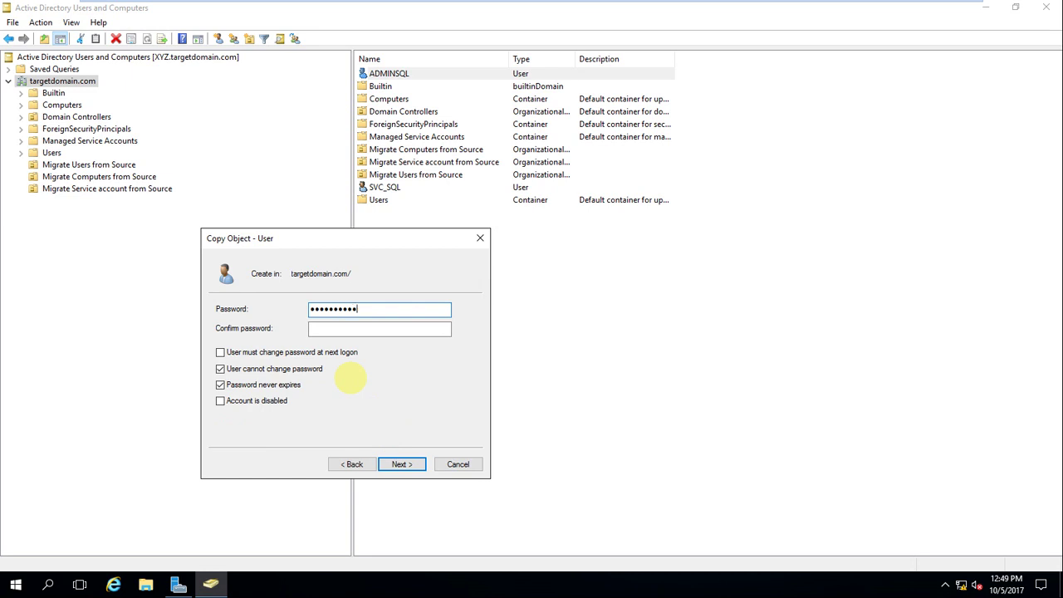
{"action": "key", "text": "Tab"}
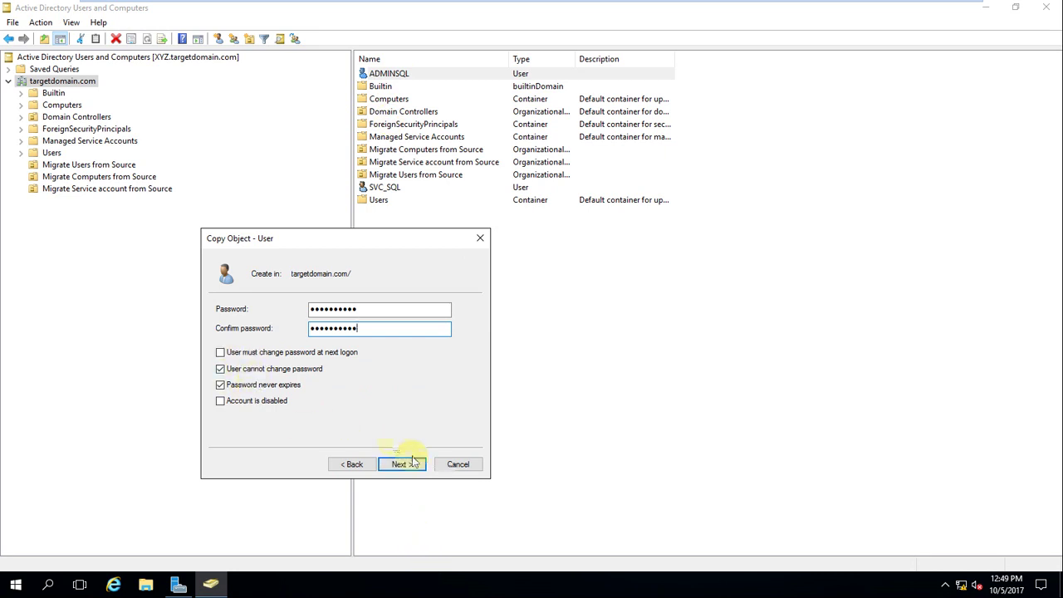
Finish copying ADMINSQL as B_ADMINSQL and verify it is a Domain Admins member.
{"action": "left_click", "coordinate": [400, 465]}
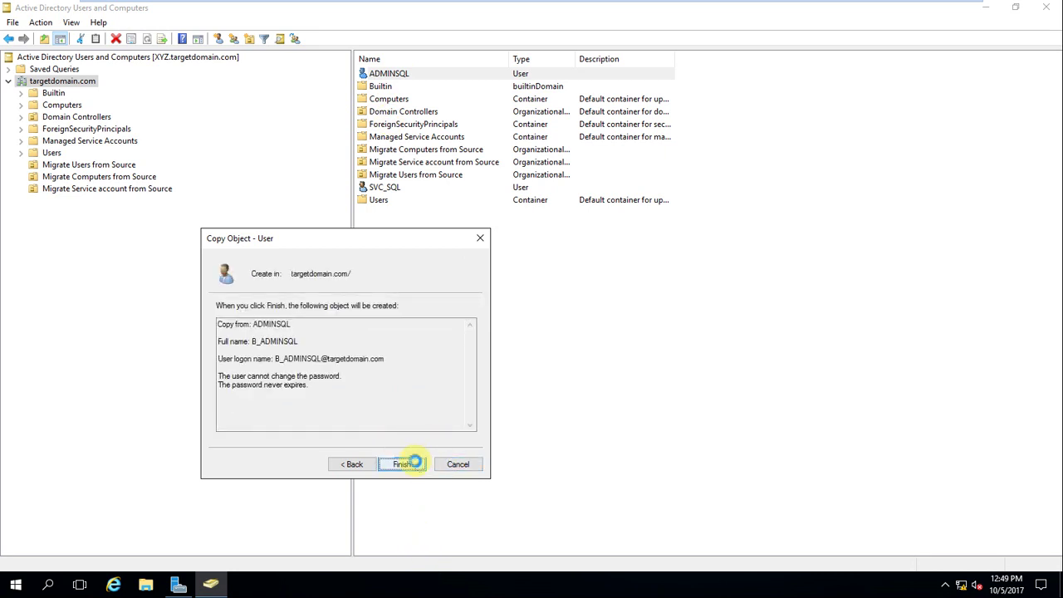
{"action": "left_click", "coordinate": [413, 463]}
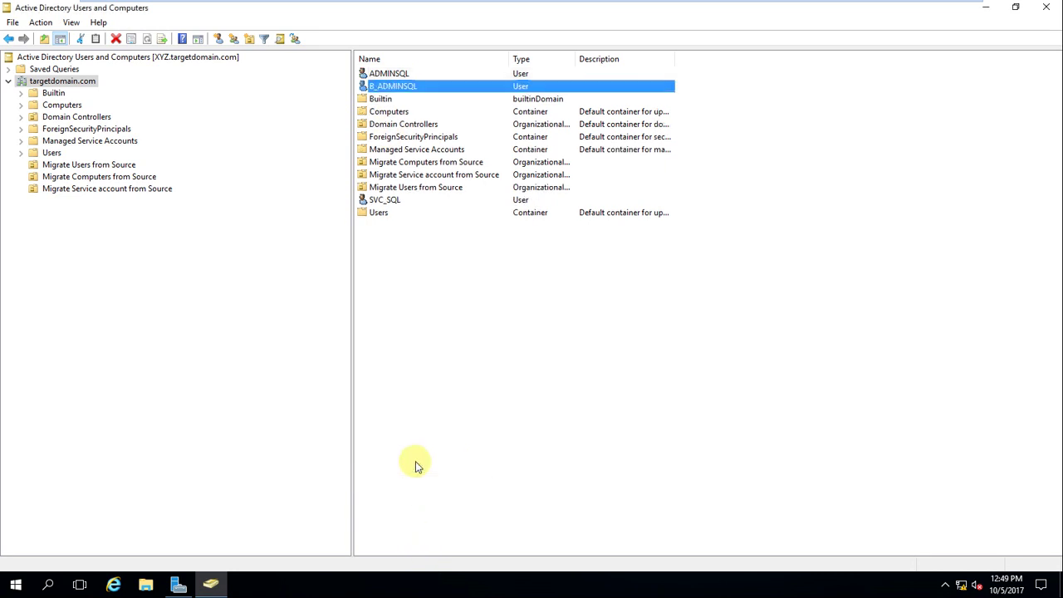
{"action": "double_click", "coordinate": [399, 87]}
{"action": "left_click", "coordinate": [457, 156]}
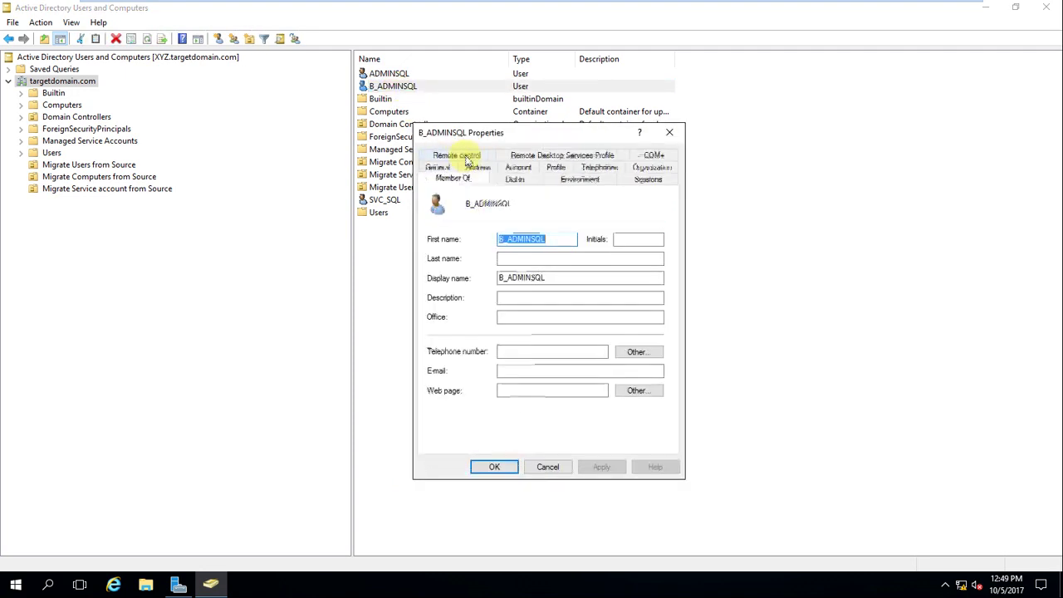
{"action": "left_click", "coordinate": [547, 468]}
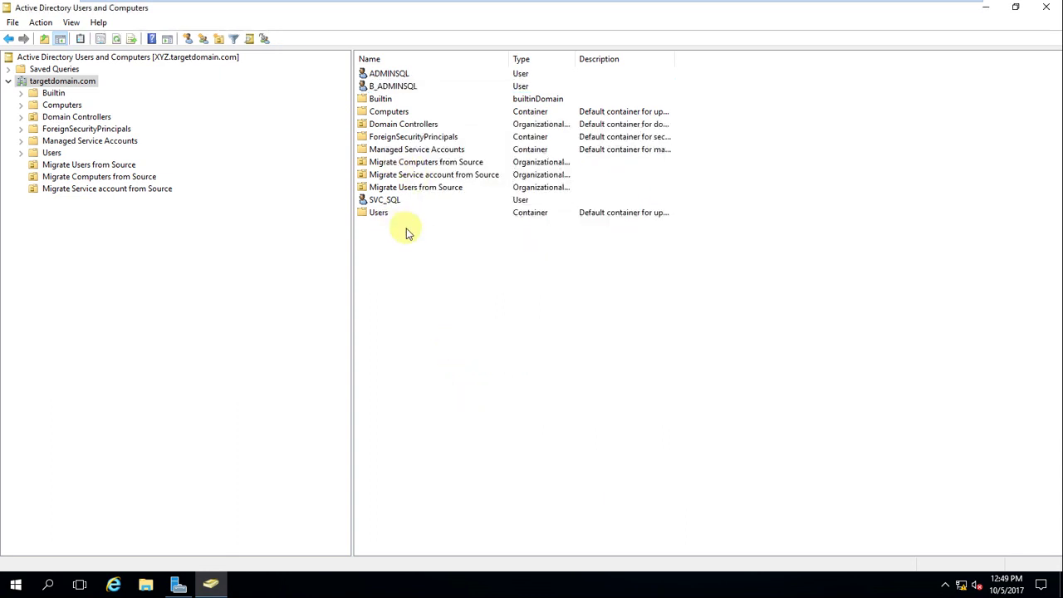
Bring up the context menu for the Targetdomain virtual machine tab.
{"action": "mouse_move", "coordinate": [305, 5]}
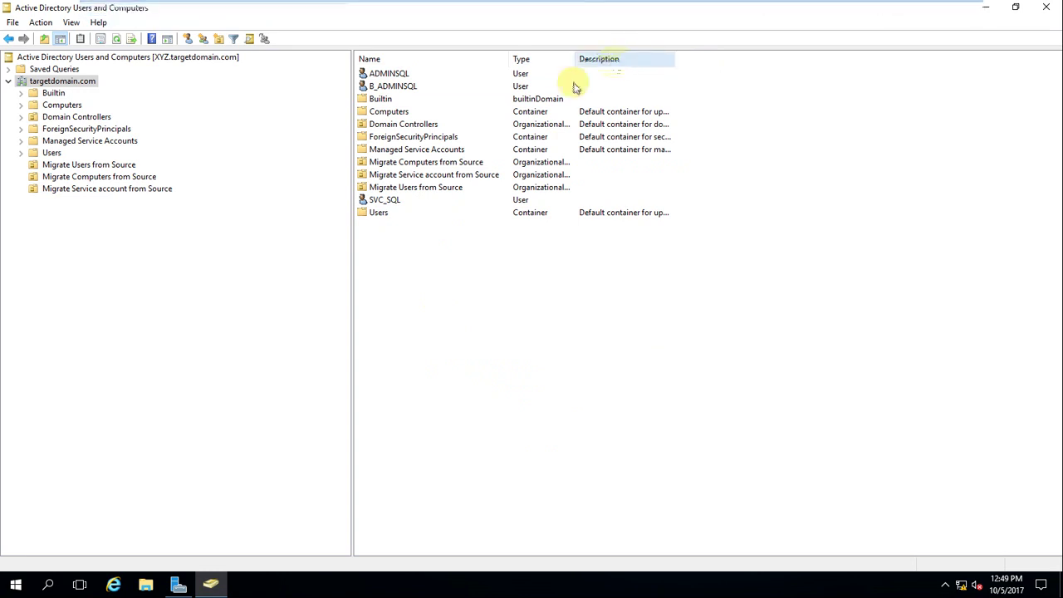
{"action": "mouse_move", "coordinate": [647, 6]}
{"action": "right_click", "coordinate": [697, 10]}
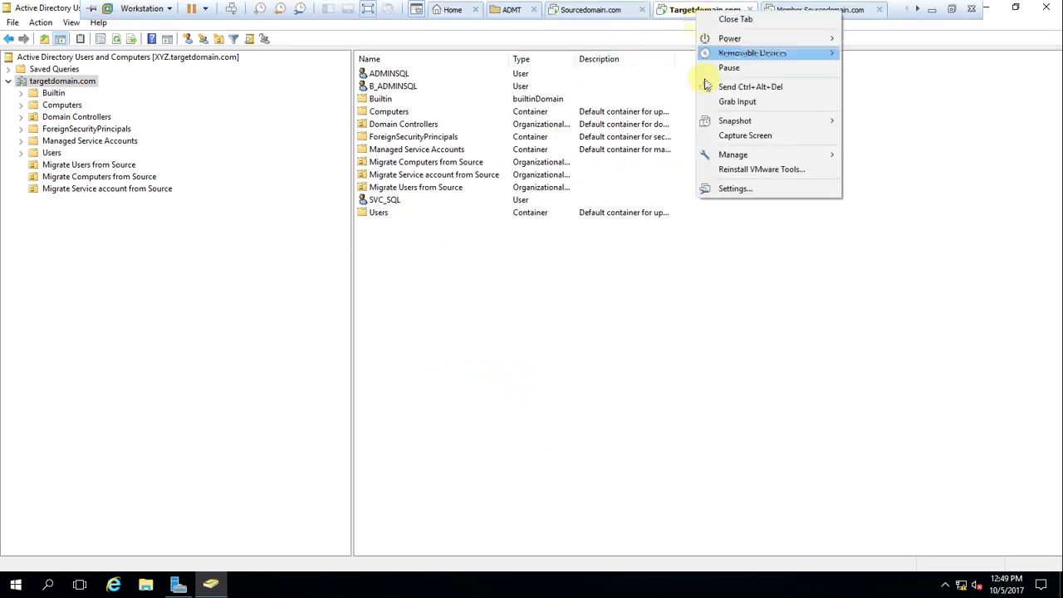
Enable shared folders for Targetdomain until next power off in its VM options.
{"action": "left_click", "coordinate": [746, 190]}
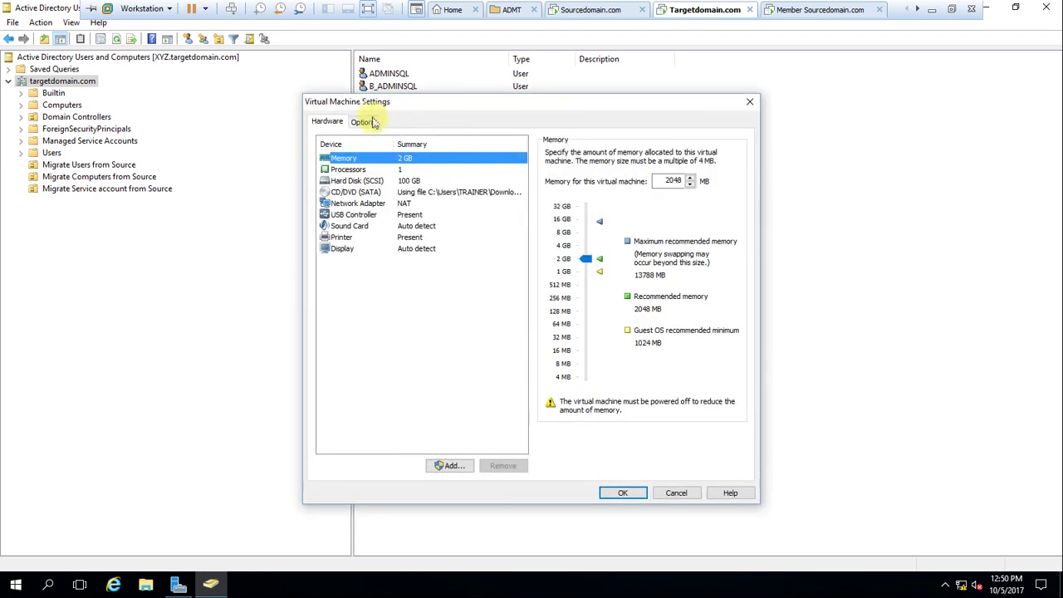
{"action": "left_click", "coordinate": [363, 121]}
{"action": "left_click", "coordinate": [355, 181]}
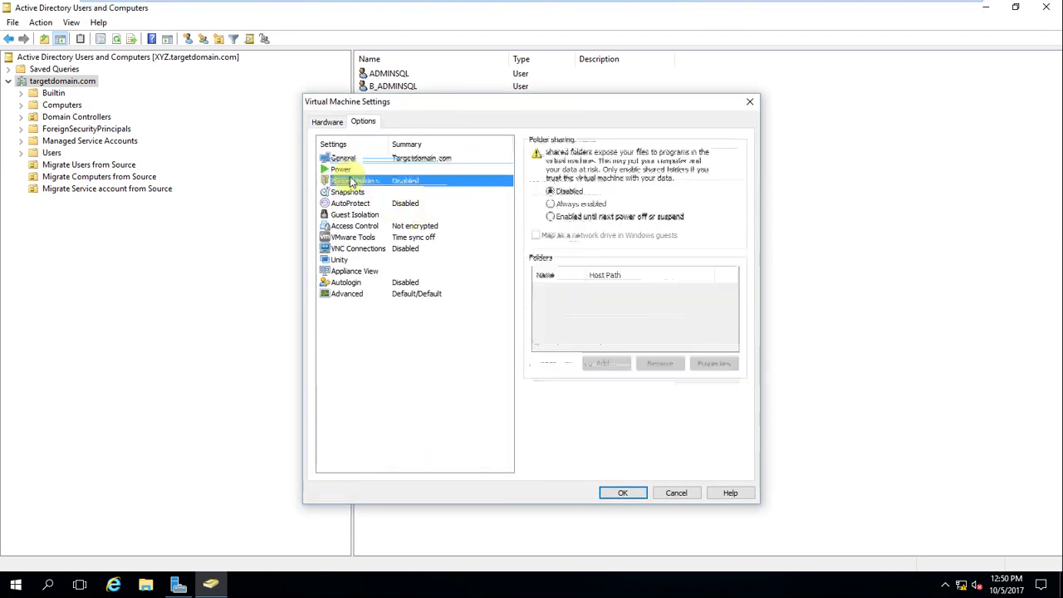
{"action": "left_click", "coordinate": [562, 216]}
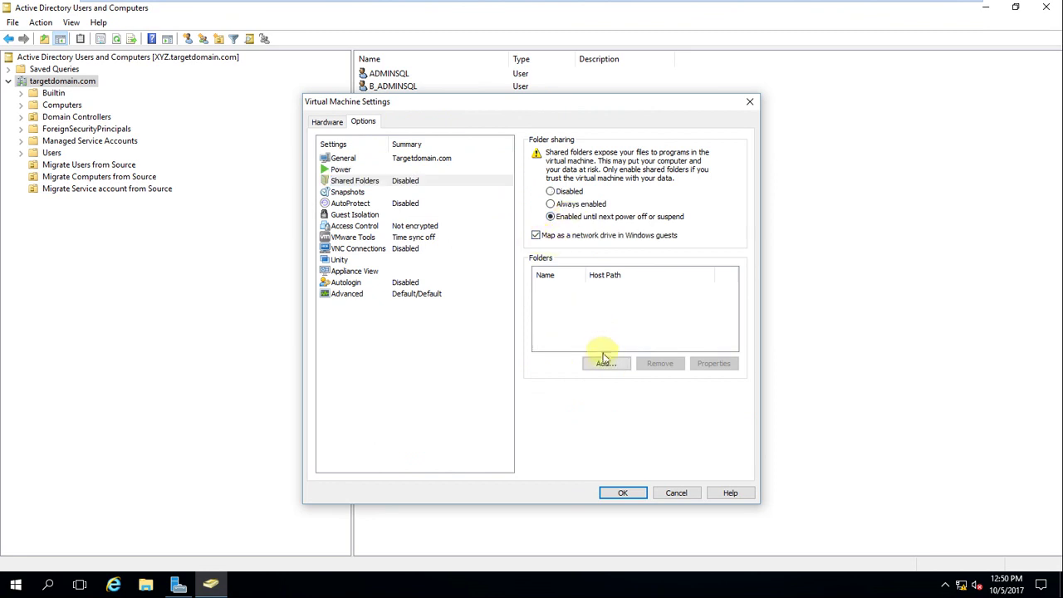
Add D:\Active directory migration tool as a shared folder and save the VM settings.
{"action": "left_click", "coordinate": [604, 363]}
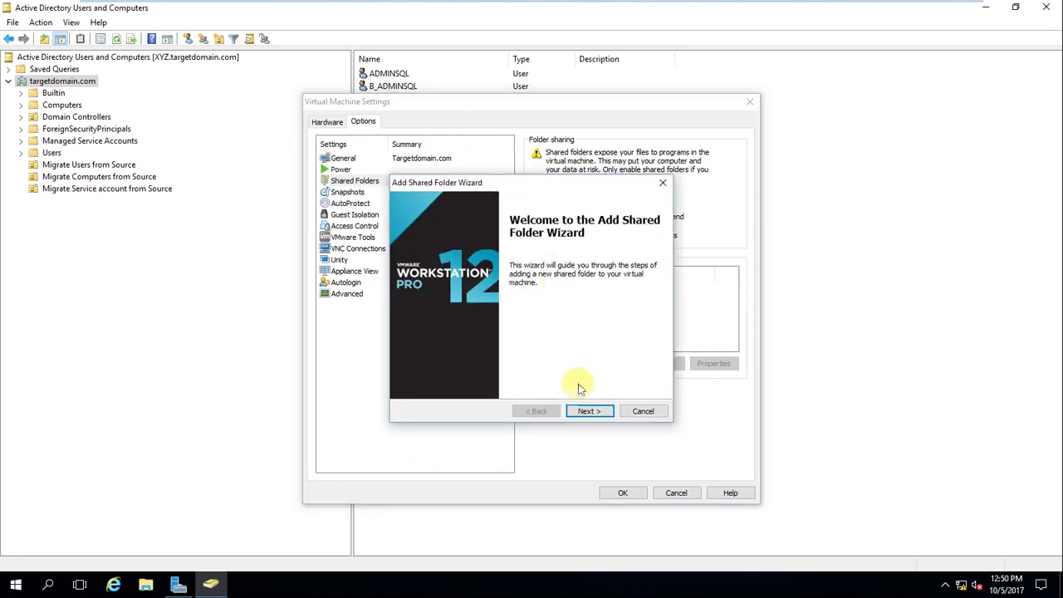
{"action": "left_click", "coordinate": [584, 414]}
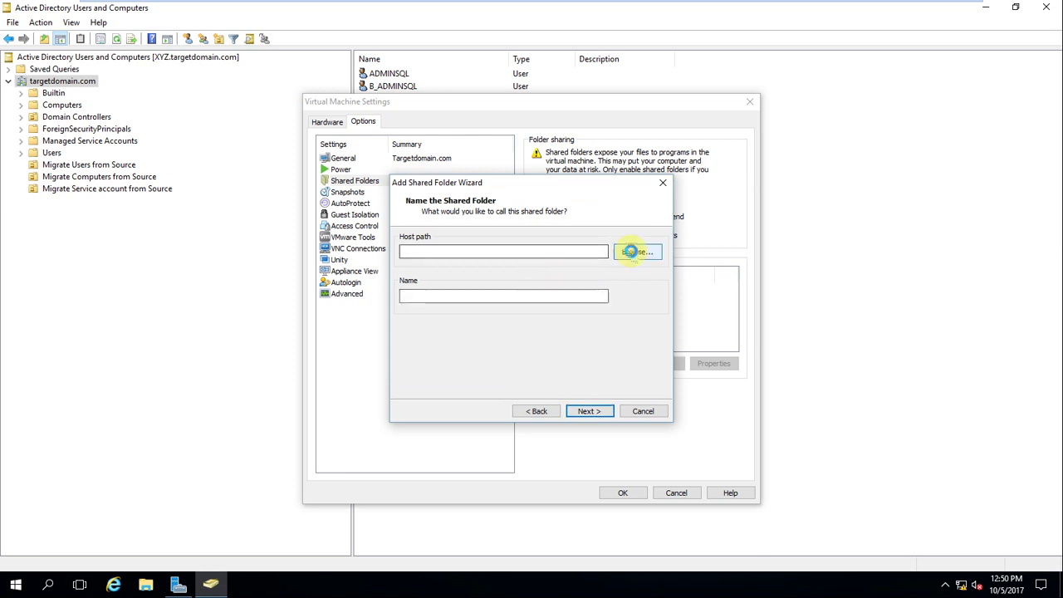
{"action": "left_click", "coordinate": [631, 251]}
{"action": "double_click", "coordinate": [503, 335]}
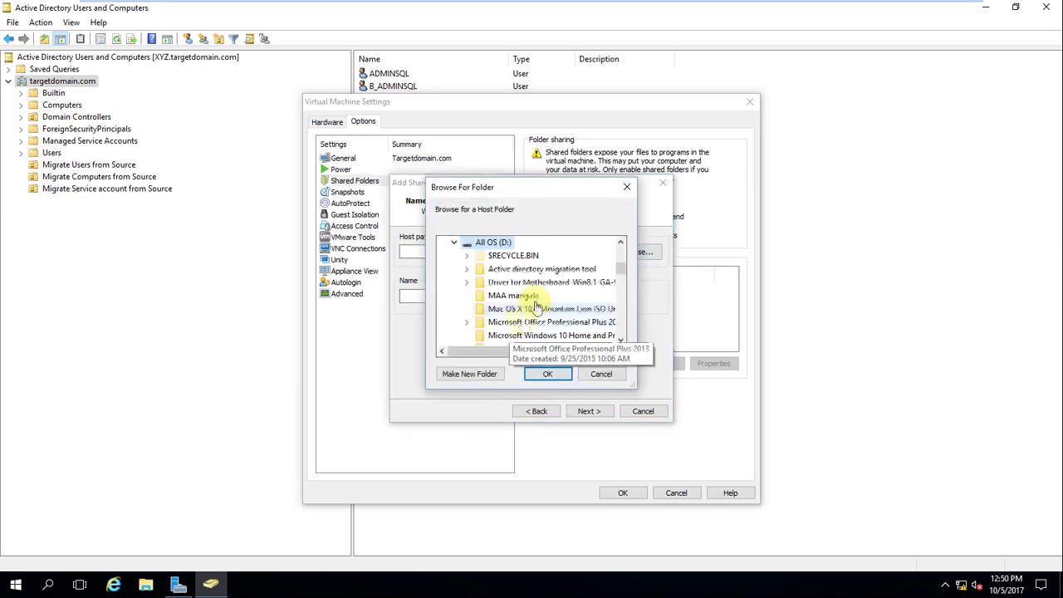
{"action": "double_click", "coordinate": [565, 269]}
{"action": "left_click", "coordinate": [547, 376]}
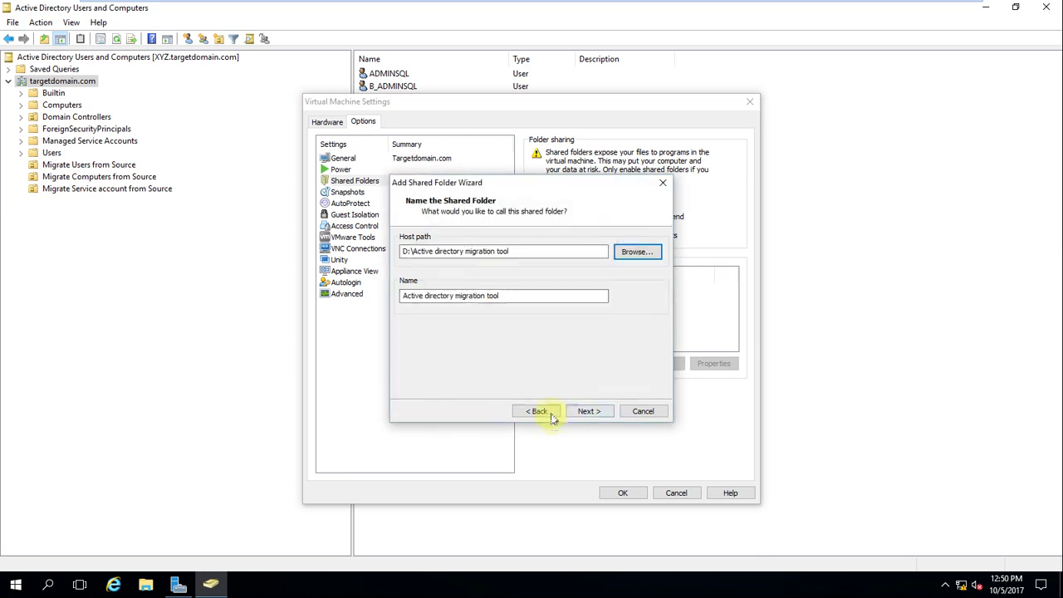
{"action": "left_click", "coordinate": [585, 414]}
{"action": "left_click", "coordinate": [590, 415]}
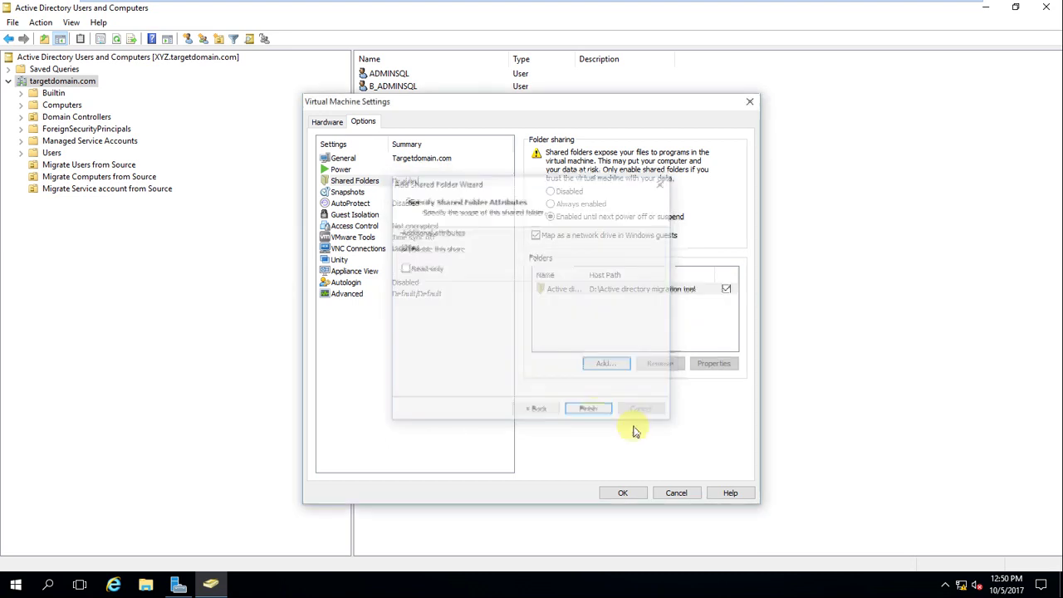
{"action": "left_click", "coordinate": [623, 492]}
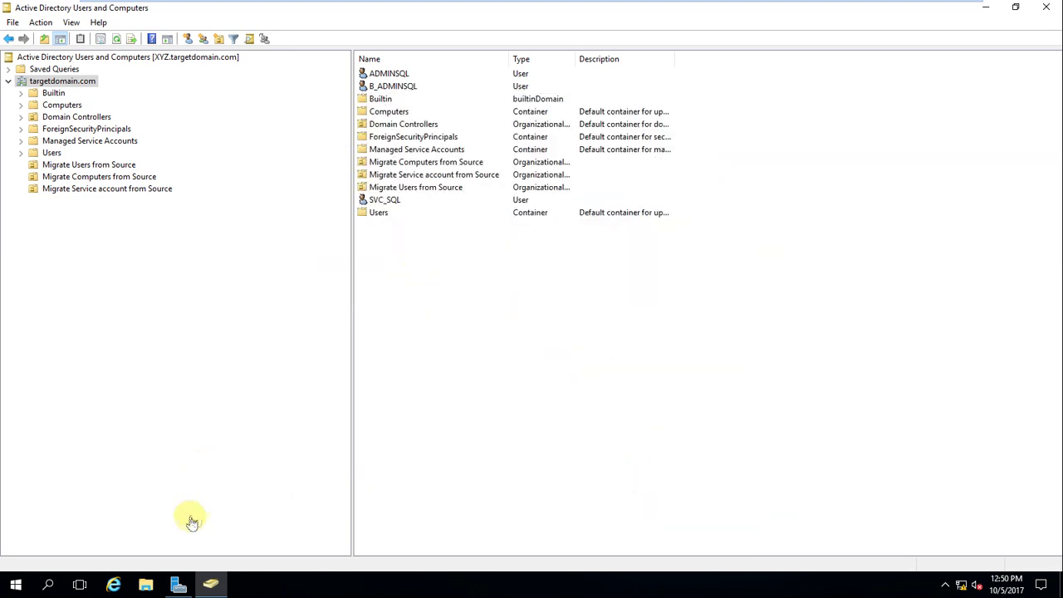
Select the SQLEXPR_x64_ENU installer in Z:\Active directory migration tool.
{"action": "left_click", "coordinate": [146, 587]}
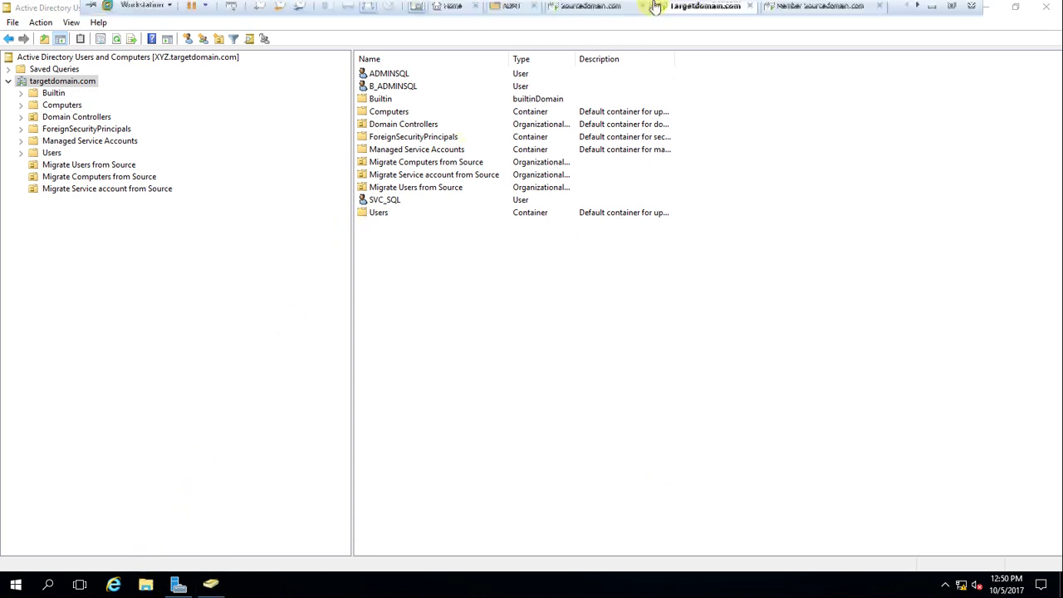
{"action": "left_click", "coordinate": [208, 255]}
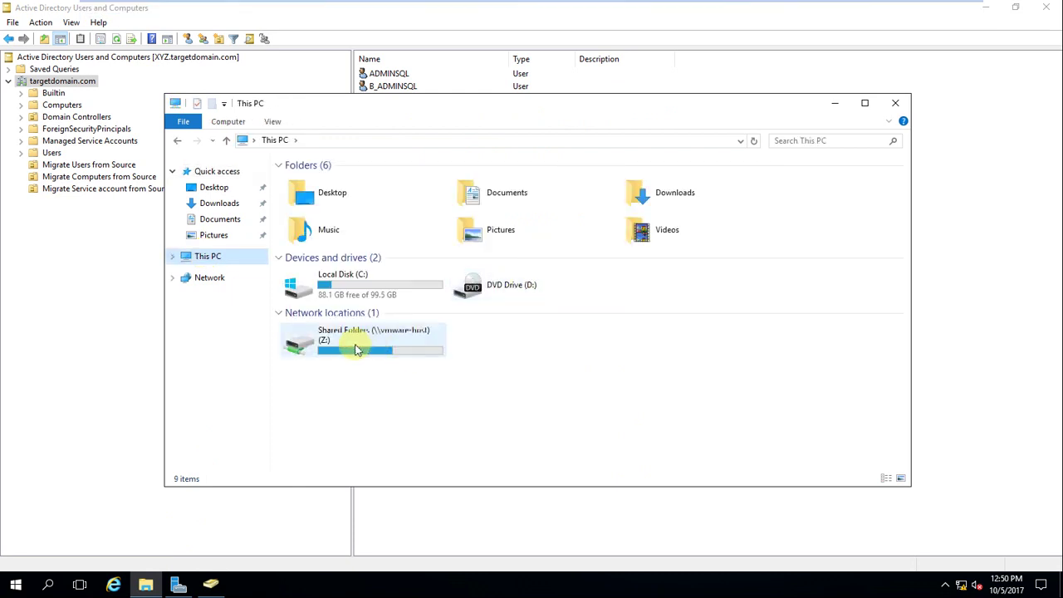
{"action": "double_click", "coordinate": [413, 352]}
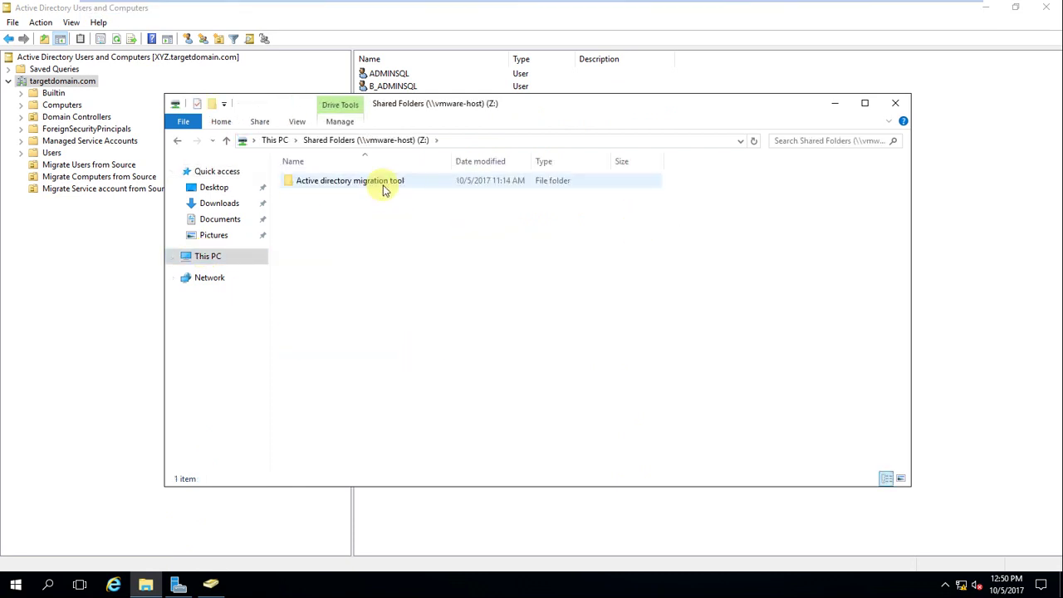
{"action": "double_click", "coordinate": [382, 182]}
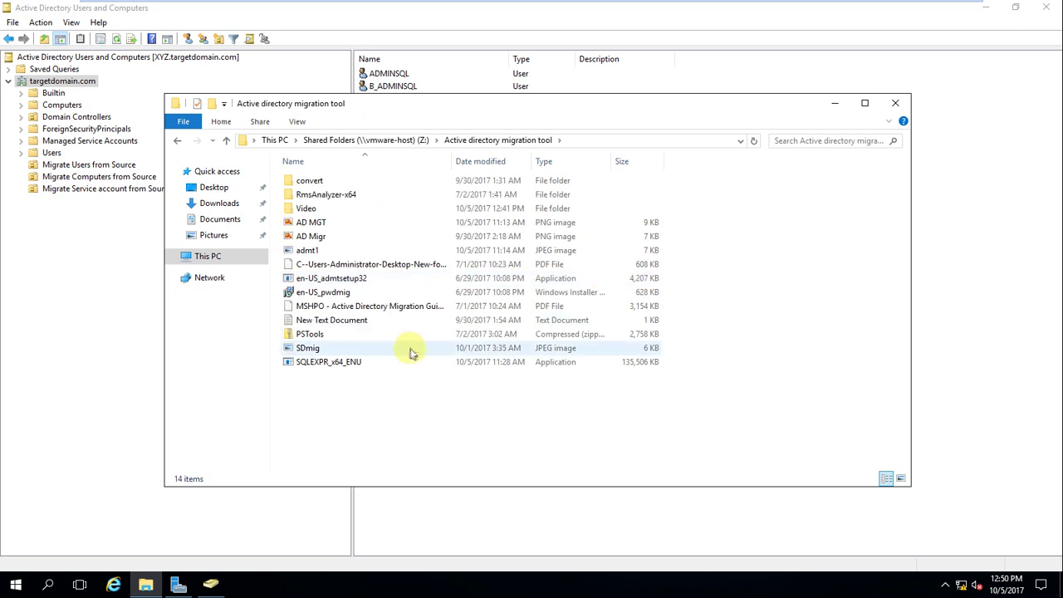
{"action": "left_click", "coordinate": [357, 363]}
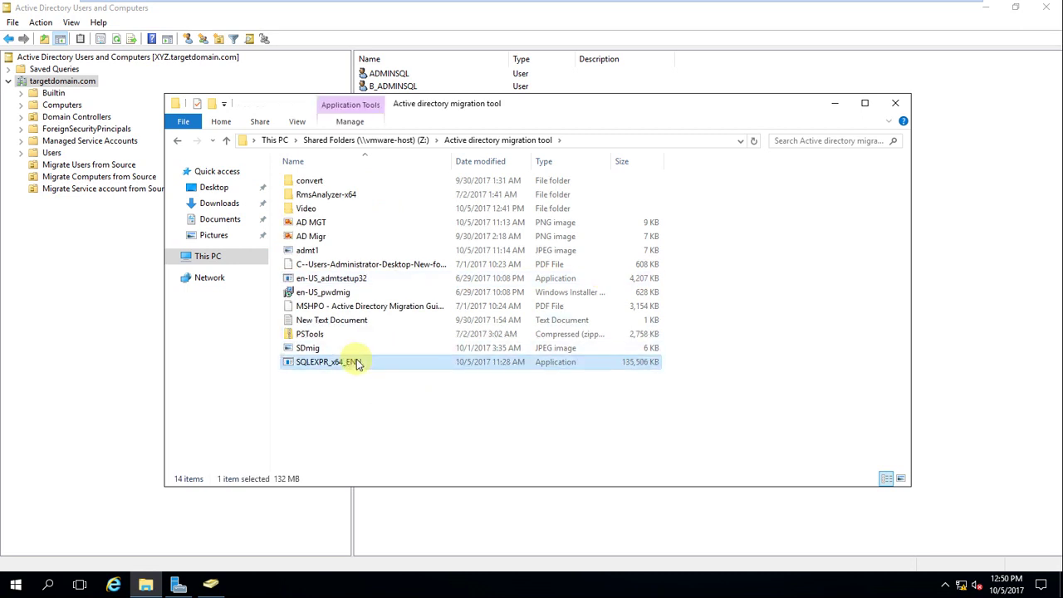
{"action": "left_click", "coordinate": [834, 104]}
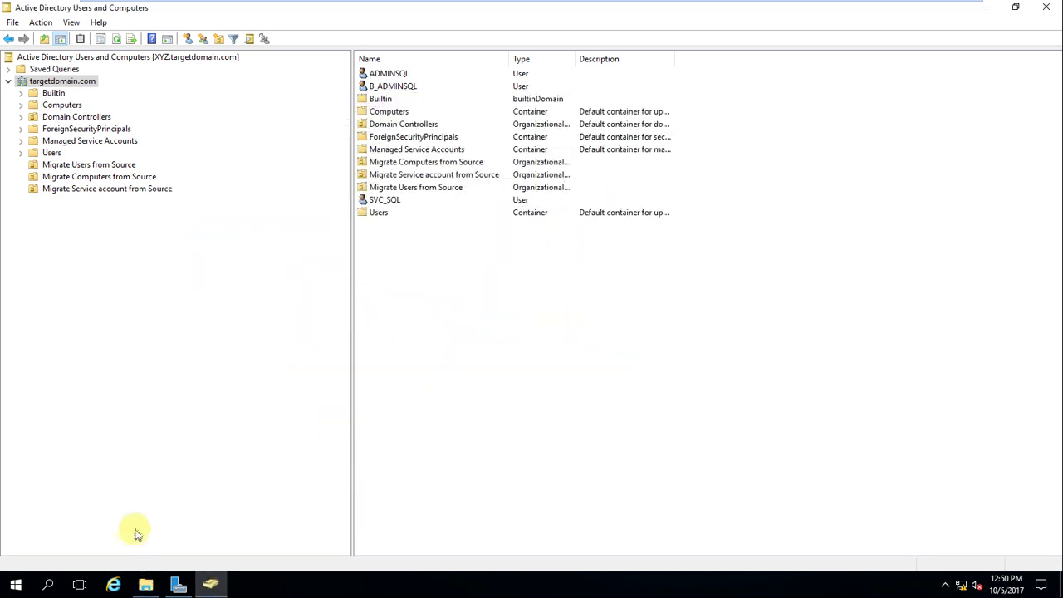
Create a new folder named DATA on Local Disk (C:).
{"action": "left_click", "coordinate": [146, 584]}
{"action": "left_click", "coordinate": [208, 255]}
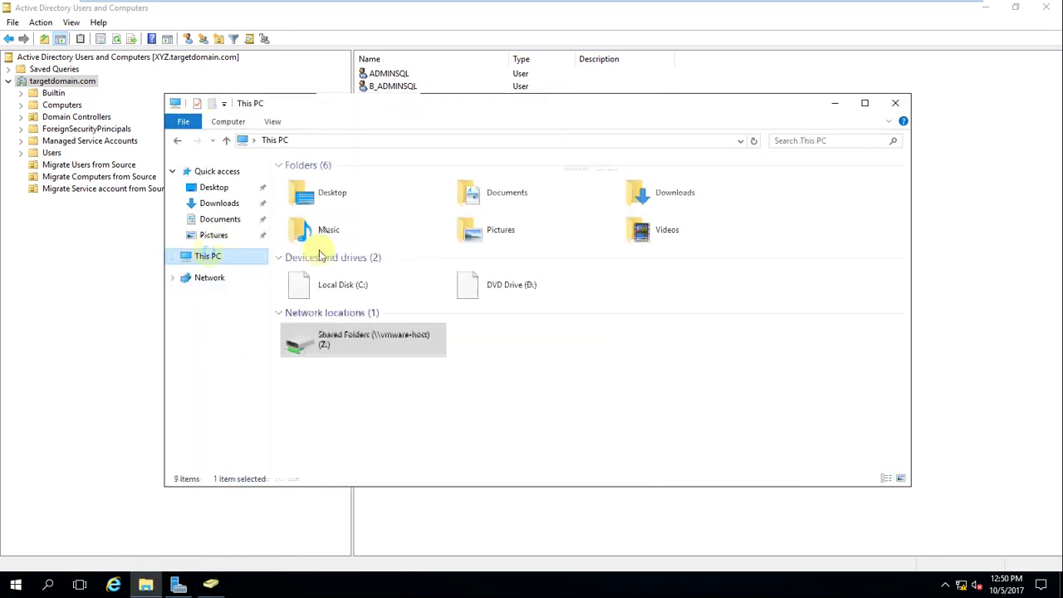
{"action": "double_click", "coordinate": [397, 301]}
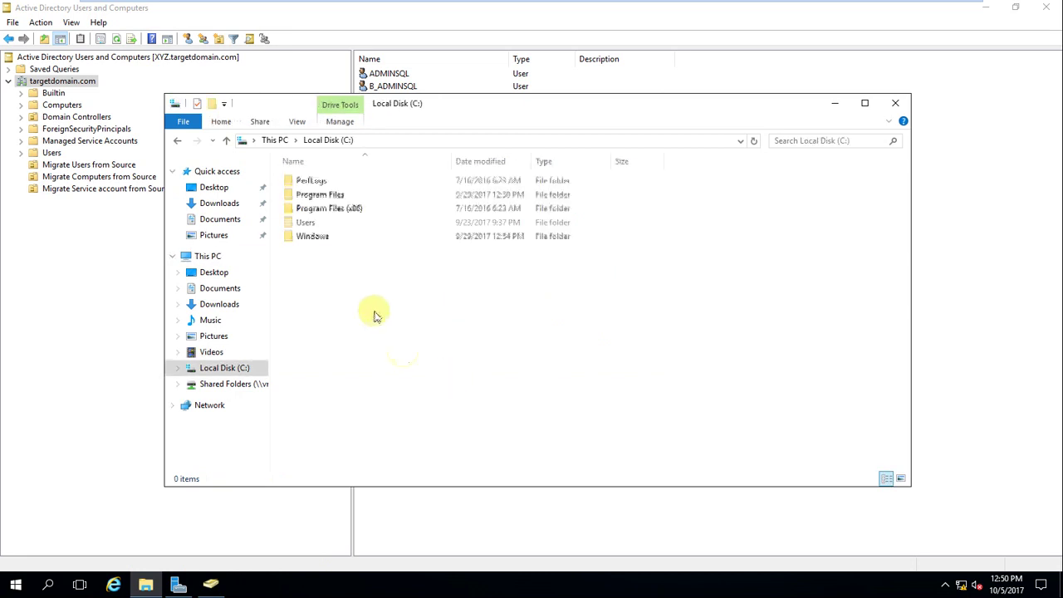
{"action": "right_click", "coordinate": [335, 309]}
{"action": "mouse_move", "coordinate": [409, 439]}
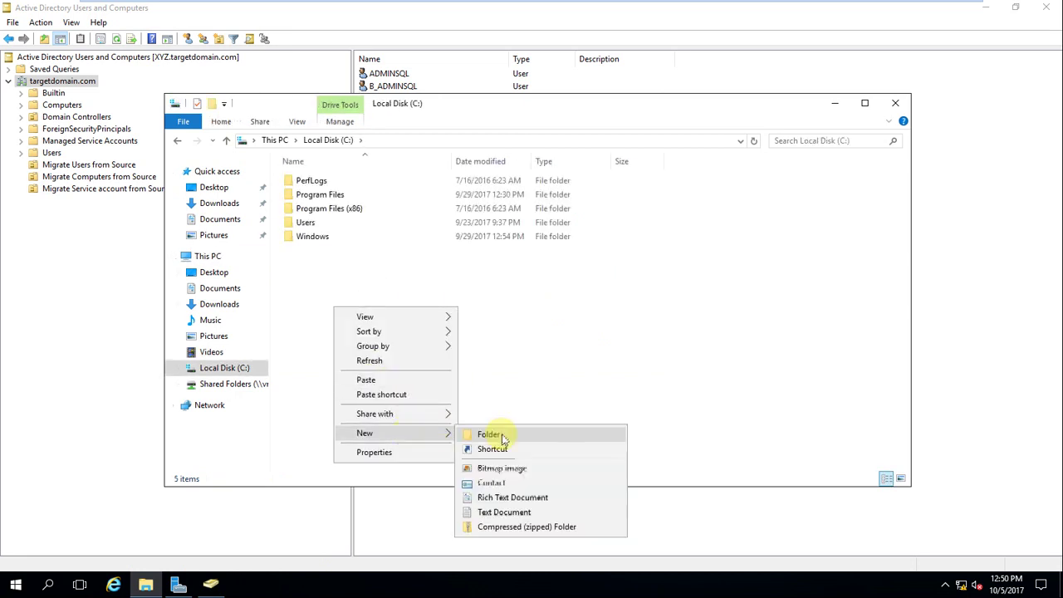
{"action": "left_click", "coordinate": [493, 436]}
{"action": "type", "text": "DA"}
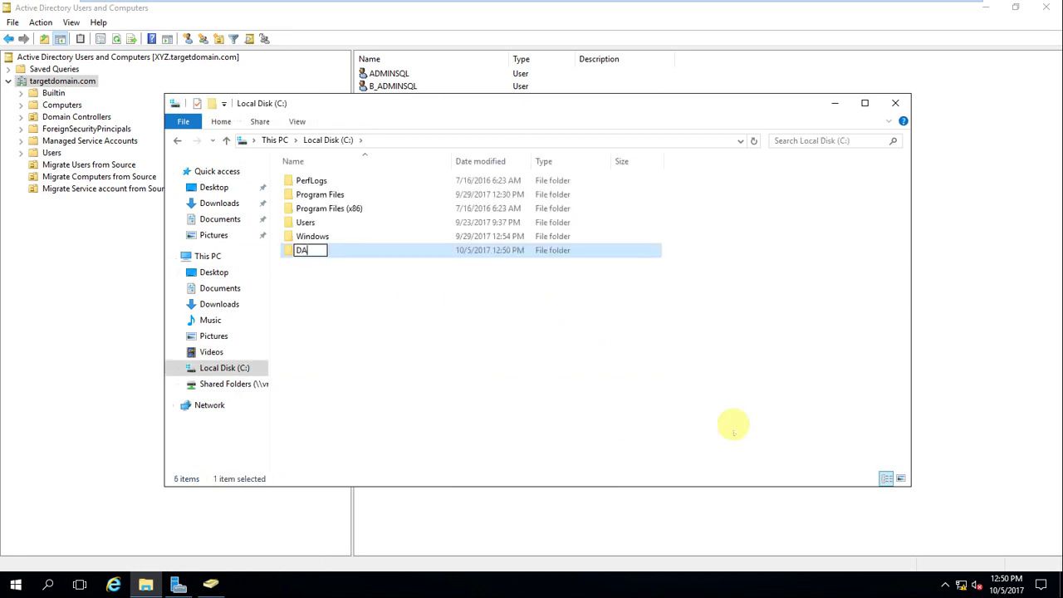
{"action": "type", "text": "TA"}
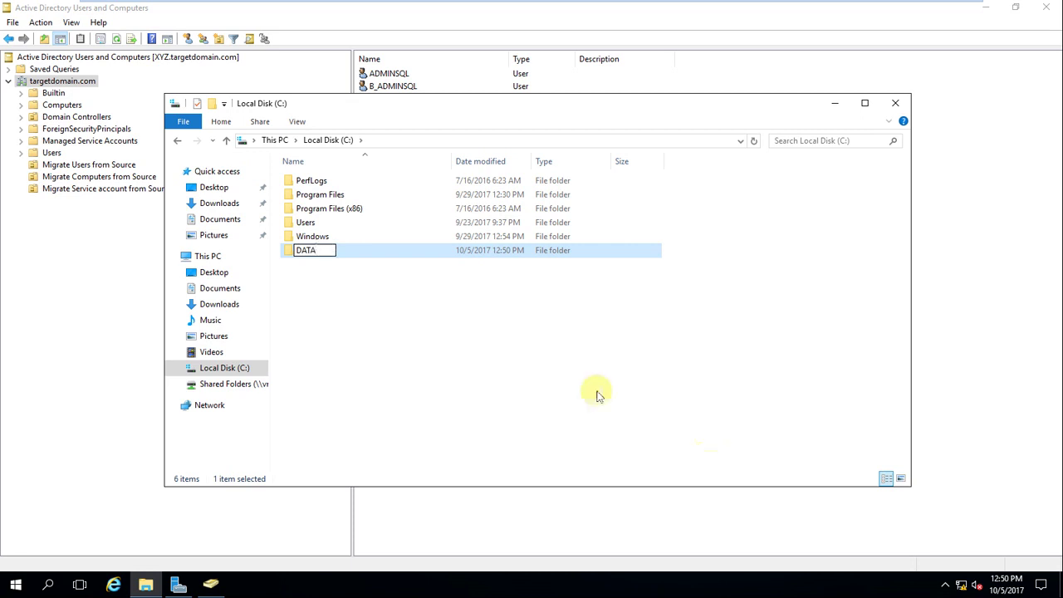
{"action": "left_click", "coordinate": [421, 297]}
Paste the SQLEXPR_x64_ENU installer into C:\DATA.
{"action": "double_click", "coordinate": [292, 252]}
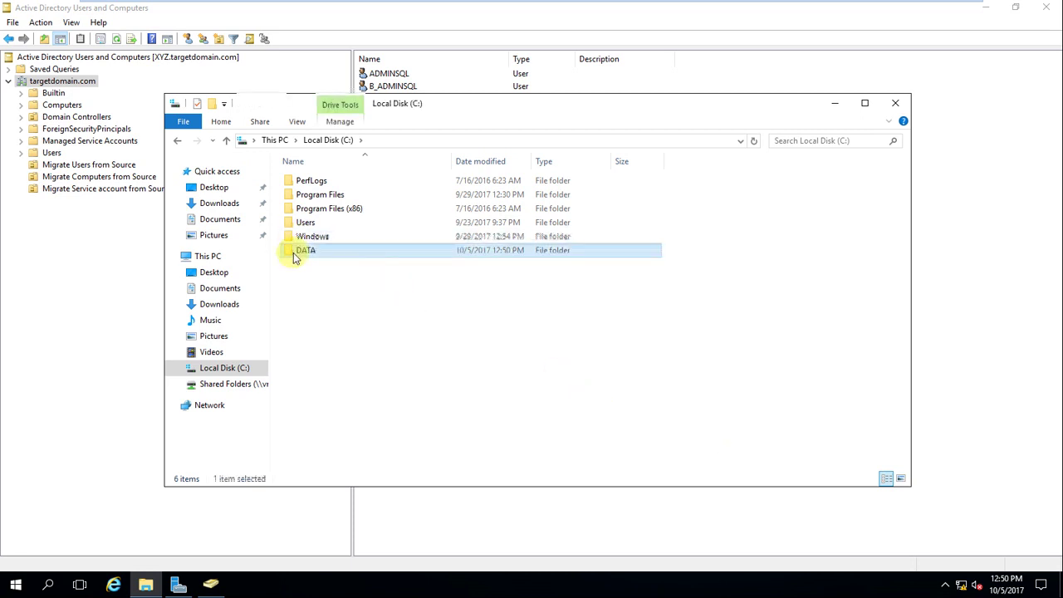
{"action": "right_click", "coordinate": [368, 267]}
{"action": "left_click", "coordinate": [404, 359]}
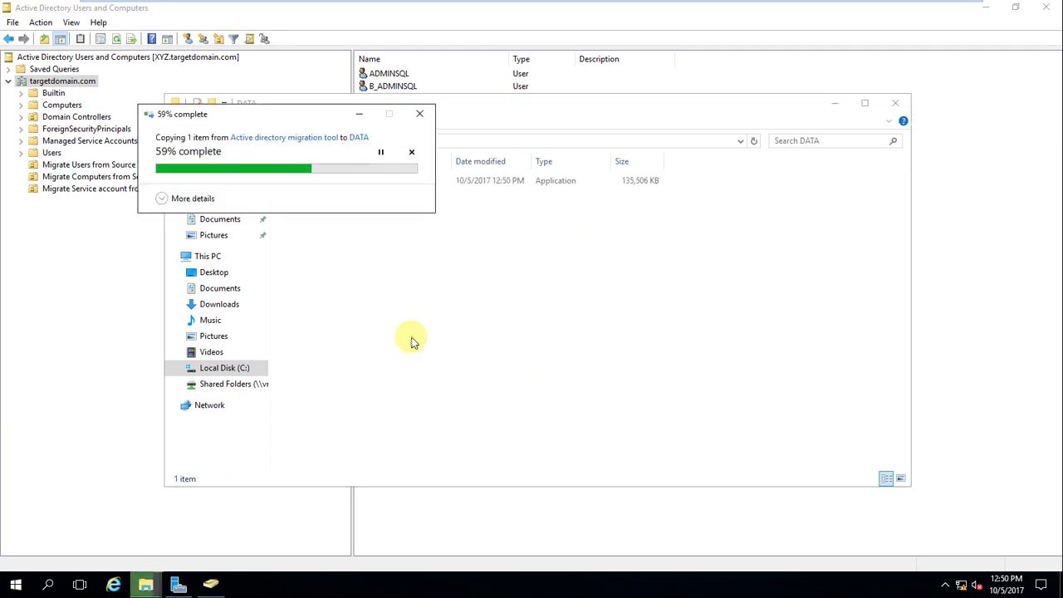
Launch SQLEXPR_x64_ENU from C:\DATA to extract its files, then minimize the folder window.
{"action": "double_click", "coordinate": [349, 180]}
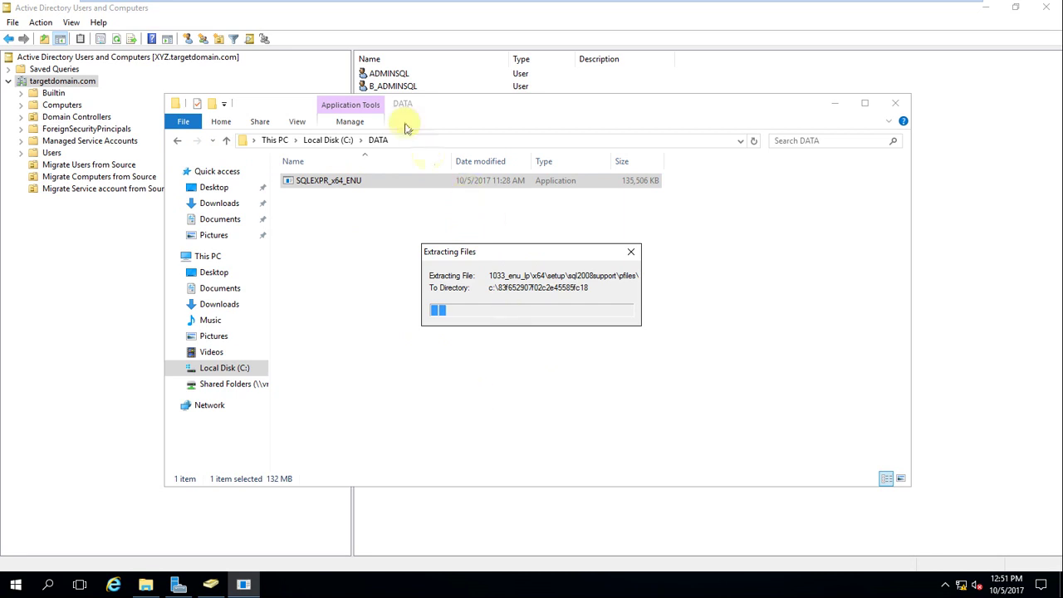
{"action": "left_click", "coordinate": [834, 105]}
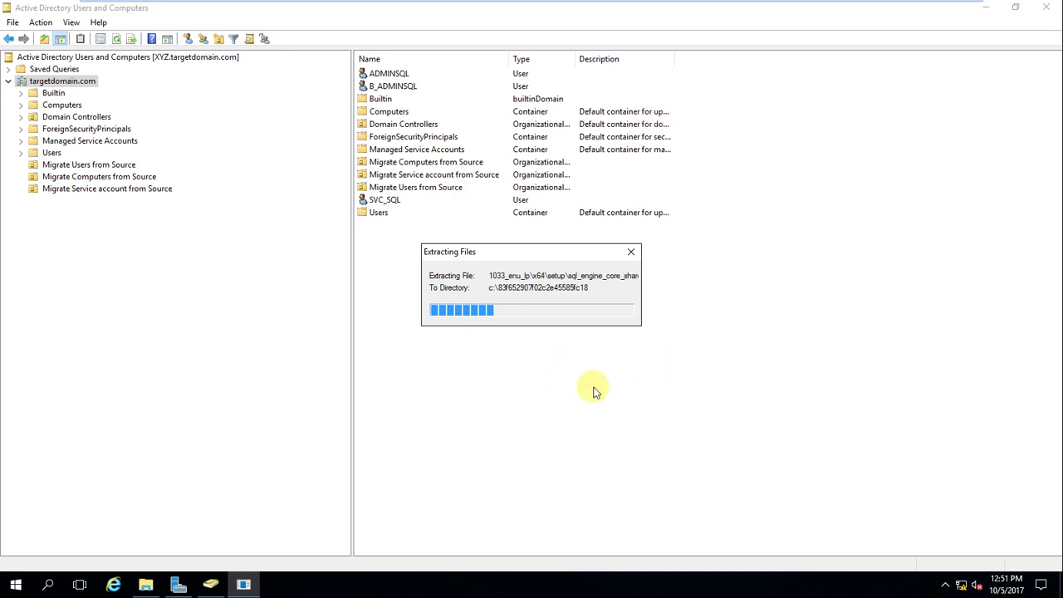
{"action": "mouse_move", "coordinate": [418, 5]}
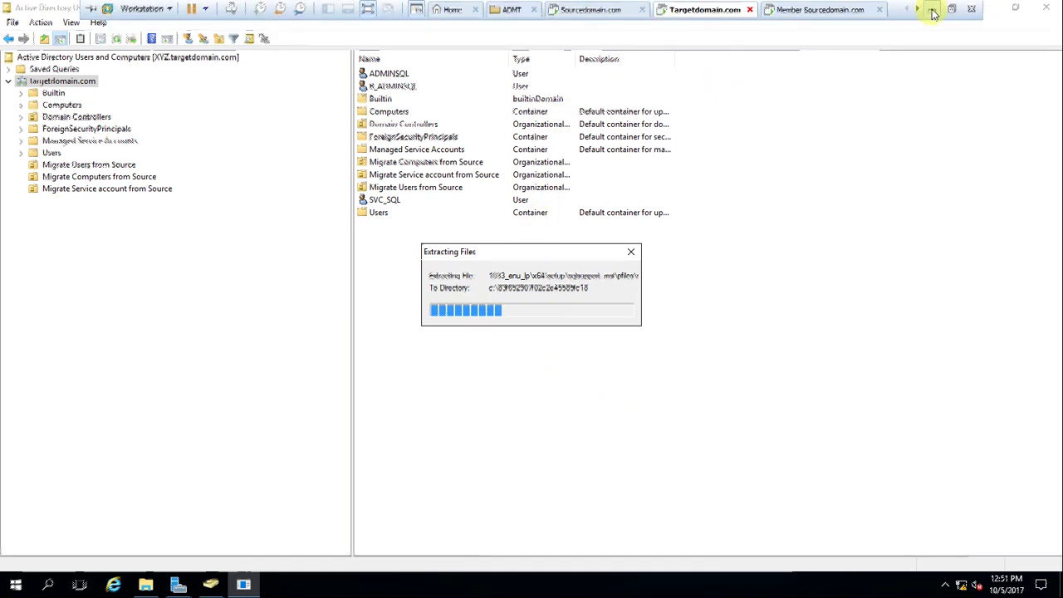
Find and select the Get-ADUser user-count command in the OneNote migration notes.
{"action": "left_click", "coordinate": [933, 10]}
{"action": "scroll", "coordinate": [502, 357], "scroll_direction": "down", "scroll_amount": 5}
{"action": "scroll", "coordinate": [491, 374], "scroll_direction": "up", "scroll_amount": 6}
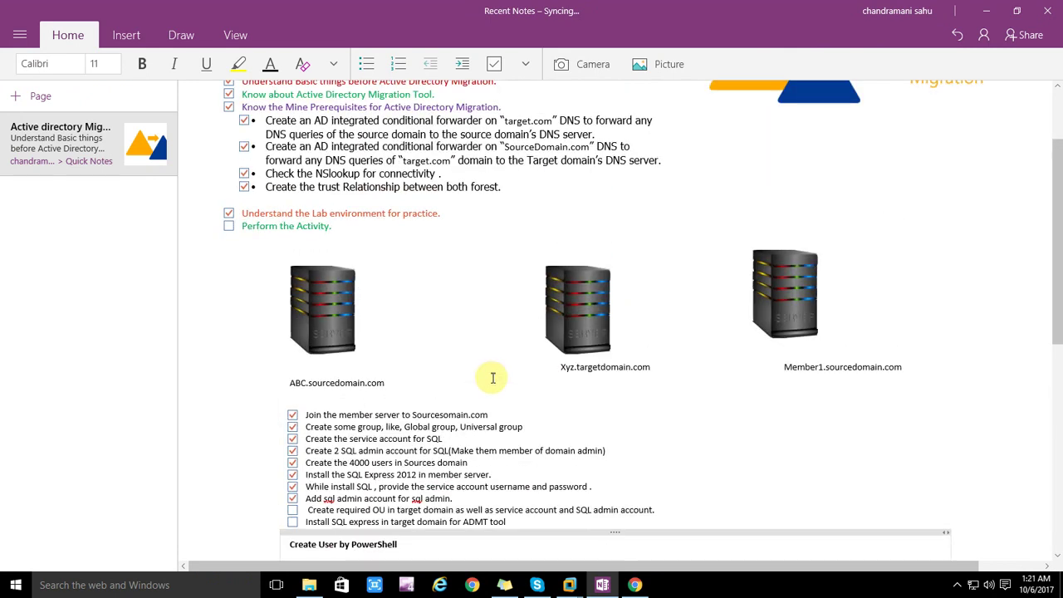
{"action": "scroll", "coordinate": [496, 403], "scroll_direction": "down", "scroll_amount": 10}
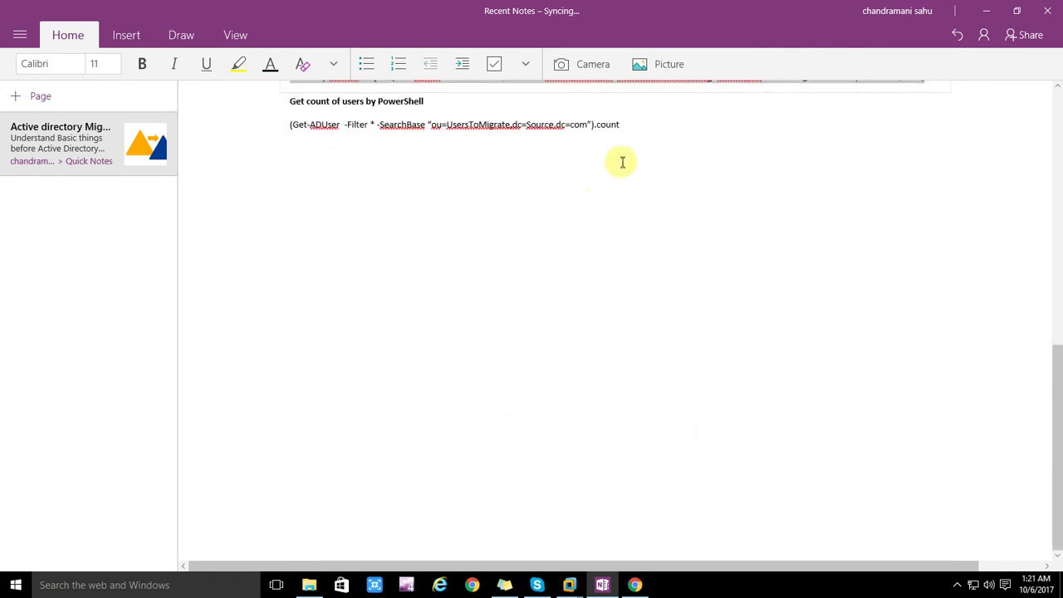
{"action": "left_click", "coordinate": [631, 127]}
{"action": "left_click_drag", "start_coordinate": [629, 126], "coordinate": [288, 134]}
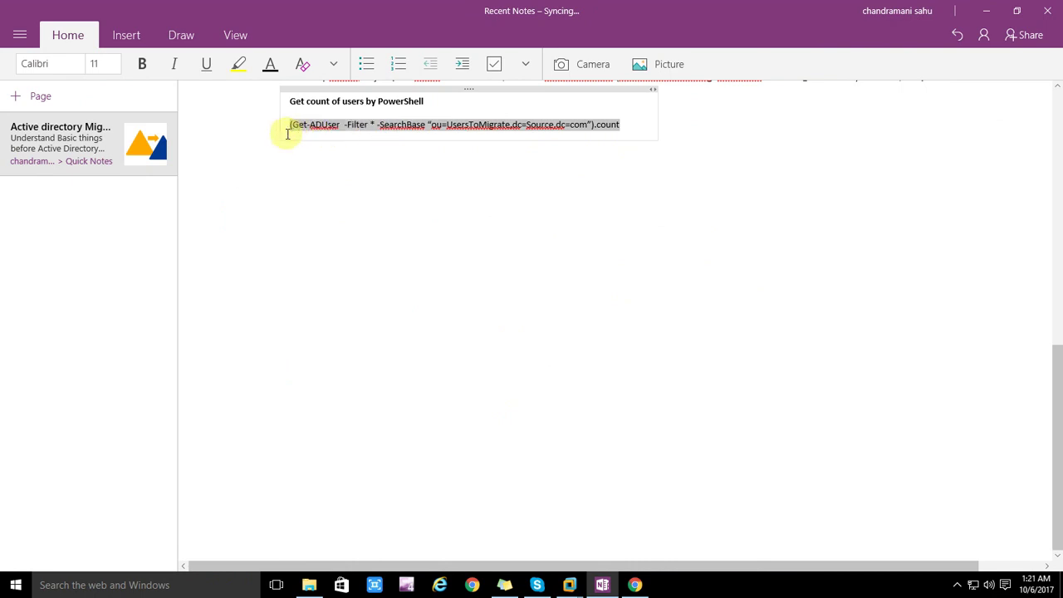
Deselect the note and return to the Sourcedomain.com virtual machine.
{"action": "mouse_move", "coordinate": [568, 584]}
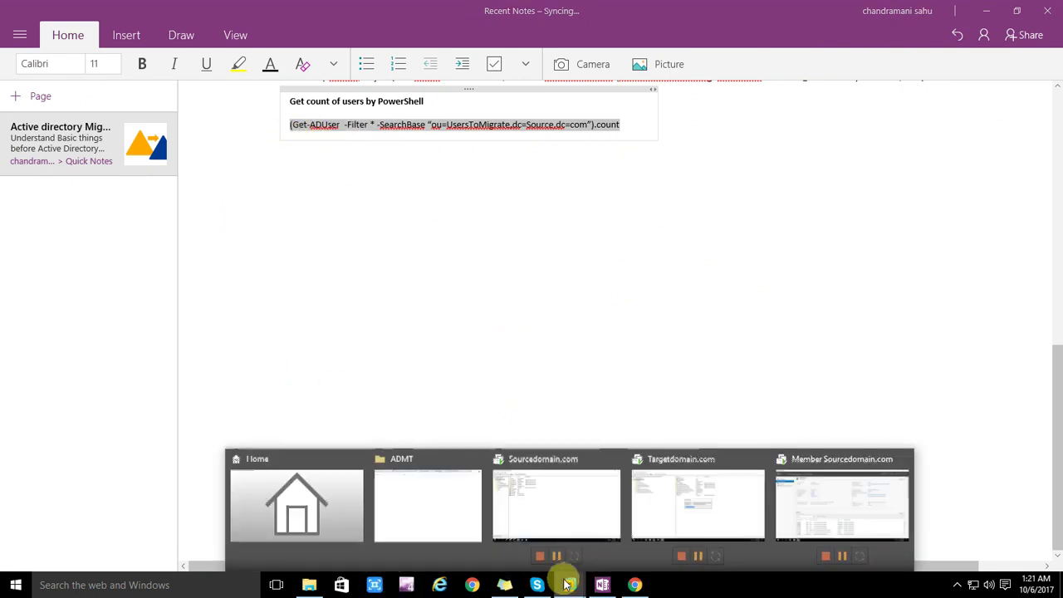
{"action": "left_click", "coordinate": [558, 324]}
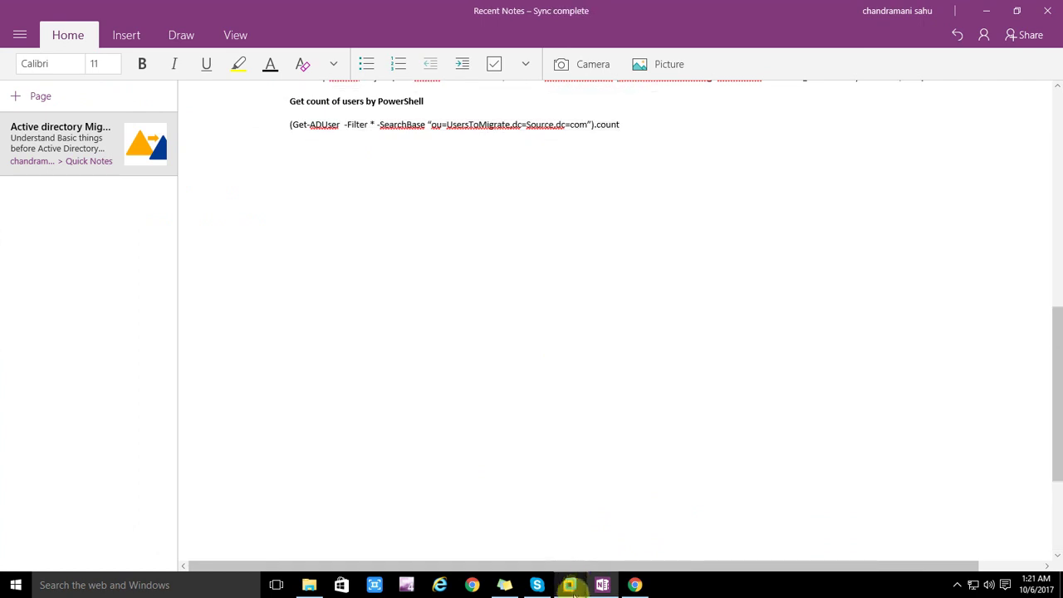
{"action": "mouse_move", "coordinate": [579, 588]}
{"action": "left_click", "coordinate": [527, 499]}
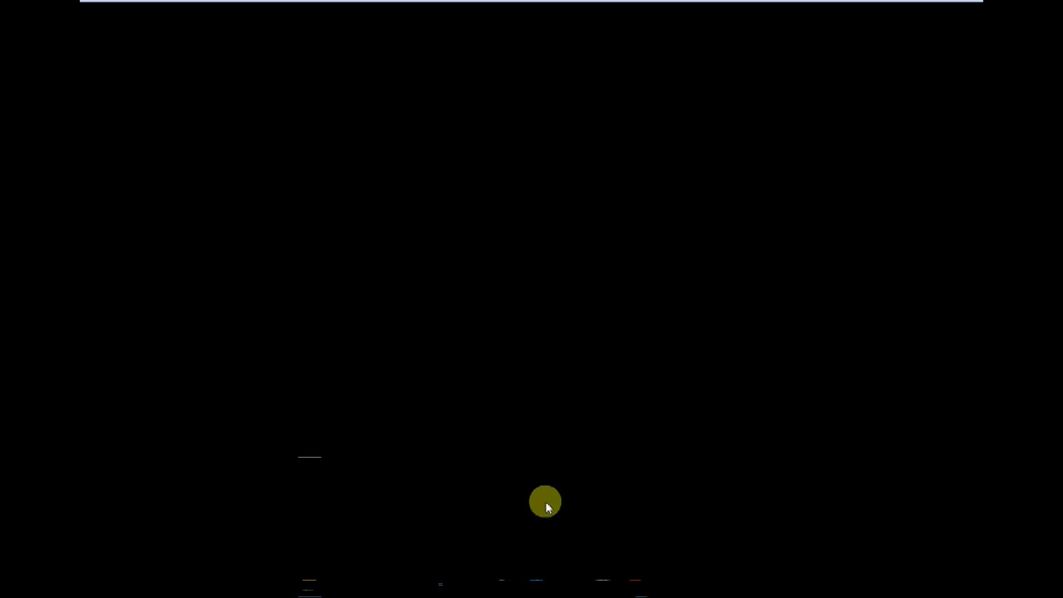
Copy the Get-ADUser count line from Notepad and paste it at the PowerShell prompt.
{"action": "left_click", "coordinate": [276, 585]}
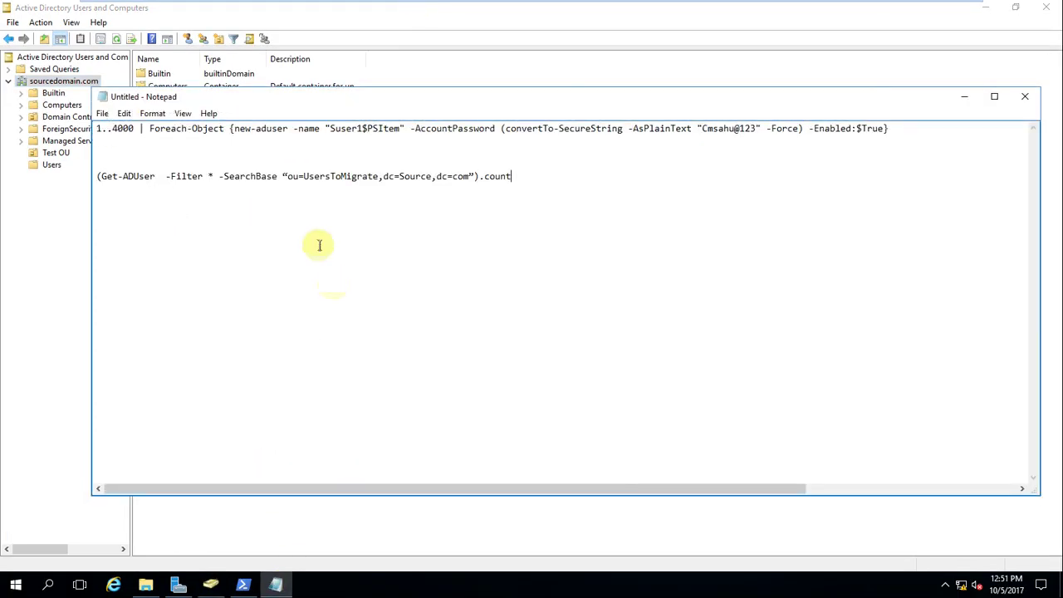
{"action": "left_click_drag", "start_coordinate": [510, 176], "coordinate": [102, 176]}
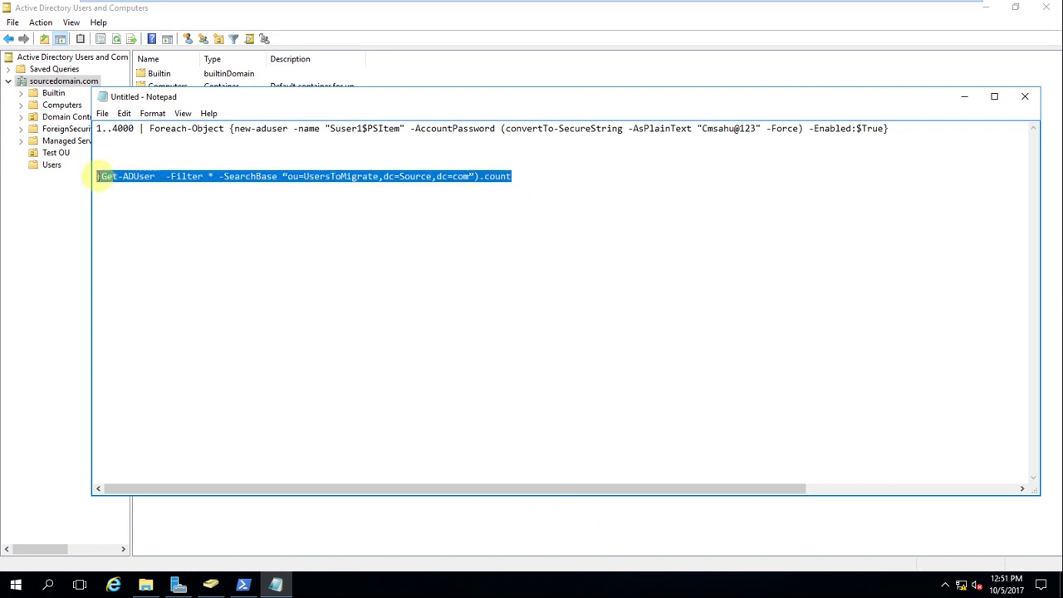
{"action": "left_click", "coordinate": [245, 585]}
{"action": "right_click", "coordinate": [244, 192]}
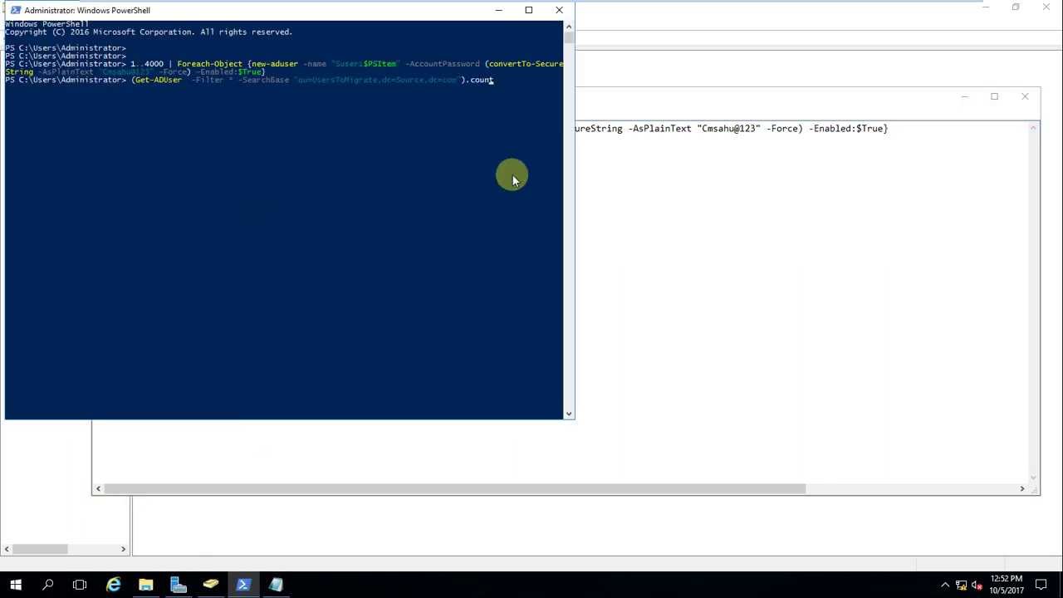
Collapse and re-expand sourcedomain.com in the directory console, then return to PowerShell.
{"action": "left_click", "coordinate": [212, 582]}
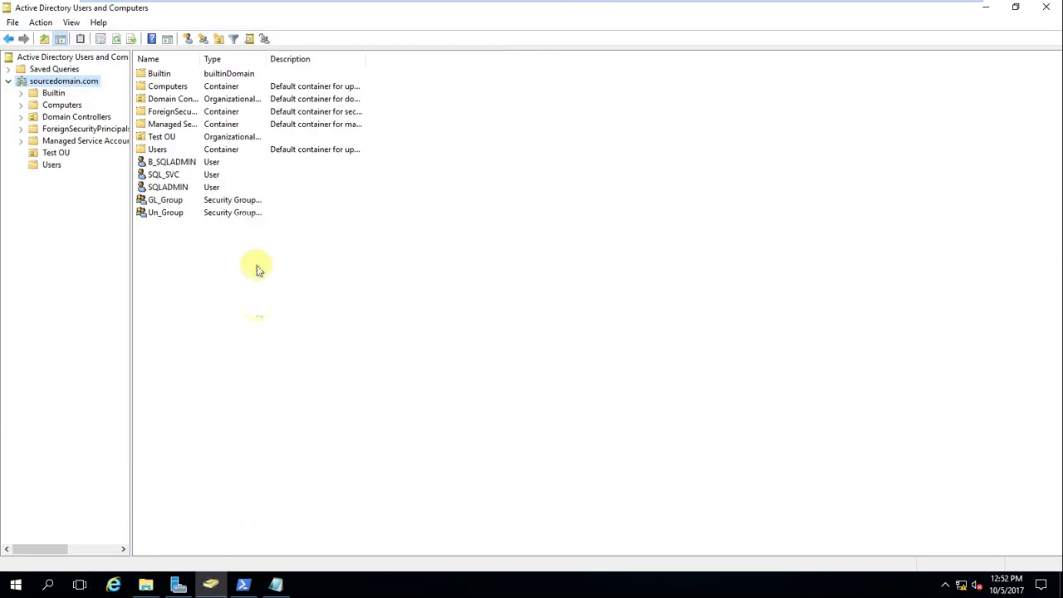
{"action": "double_click", "coordinate": [68, 84]}
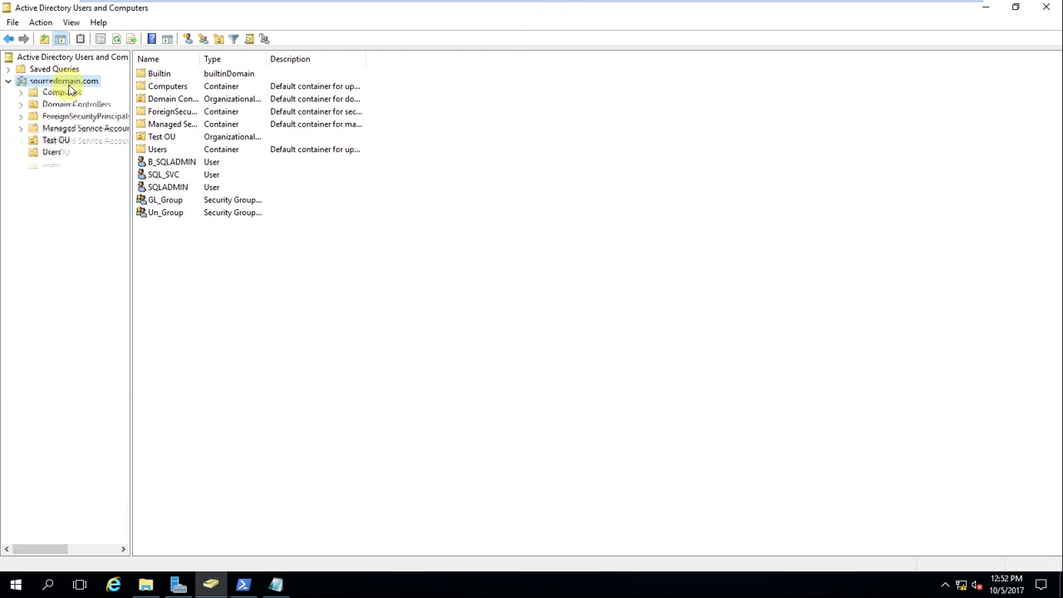
{"action": "left_click", "coordinate": [10, 83]}
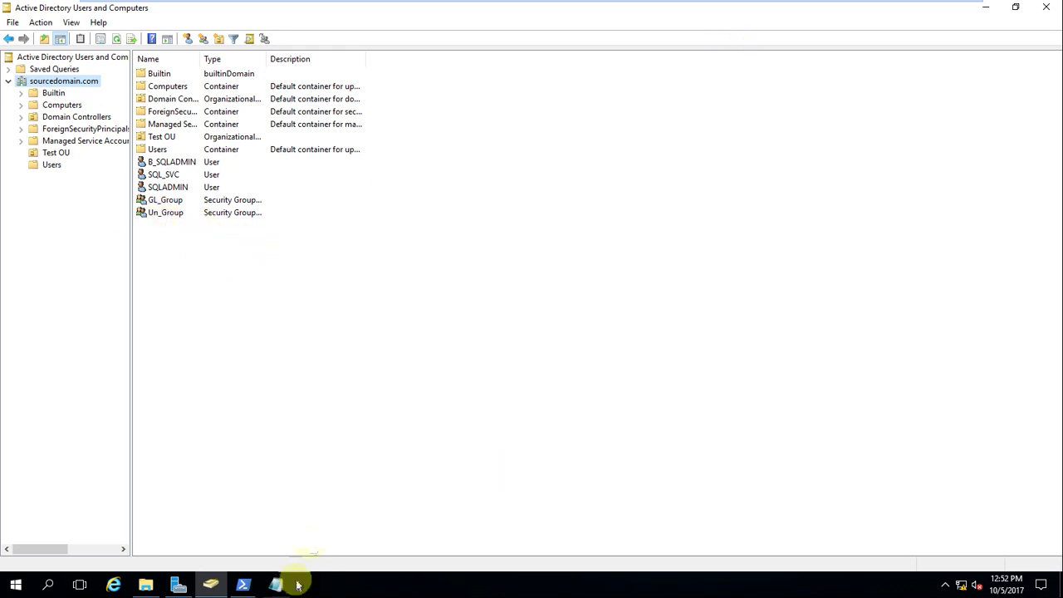
{"action": "left_click", "coordinate": [245, 585]}
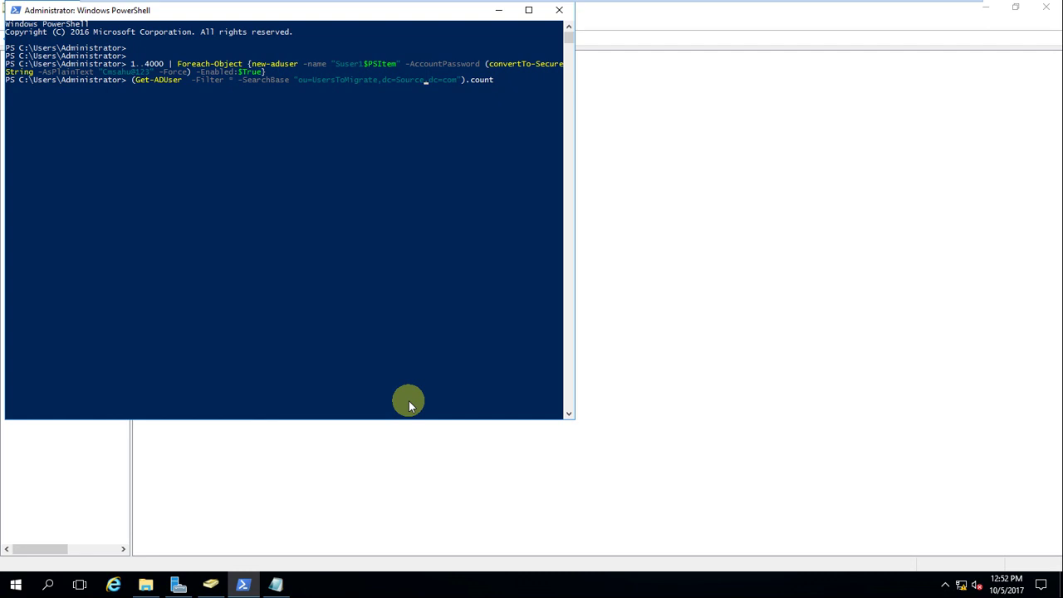
Change the search base to dc=Sourcedomain,dc=com, run the count (4009 users), and minimize PowerShell.
{"action": "type", "text": "domain"}
{"action": "key", "text": "Delete"}
{"action": "key", "text": "Delete"}
{"action": "key", "text": "Delete"}
{"action": "key", "text": "Delete"}
{"action": "key", "text": "Delete"}
{"action": "key", "text": "Delete"}
{"action": "key", "text": "Delete"}
{"action": "key", "text": "Delete"}
{"action": "key", "text": "Delete"}
{"action": "key", "text": "Delete"}
{"action": "key", "text": "Delete"}
{"action": "key", "text": "Delete"}
{"action": "key", "text": "Delete"}
{"action": "key", "text": "Delete"}
{"action": "key", "text": "Delete"}
{"action": "key", "text": "Delete"}
{"action": "key", "text": "Delete"}
{"action": "key", "text": "Delete"}
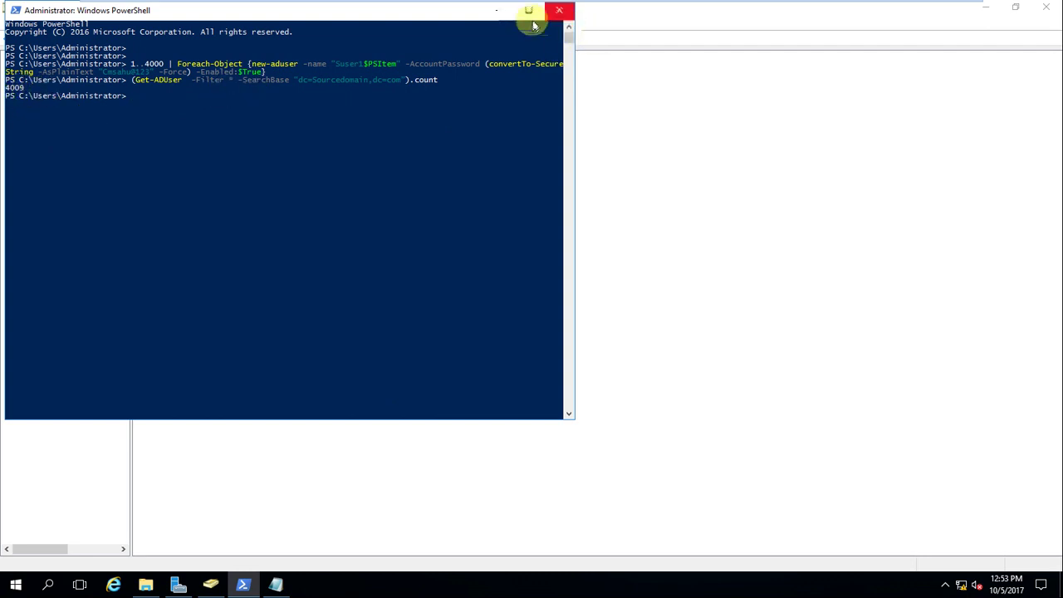
{"action": "left_click", "coordinate": [498, 10]}
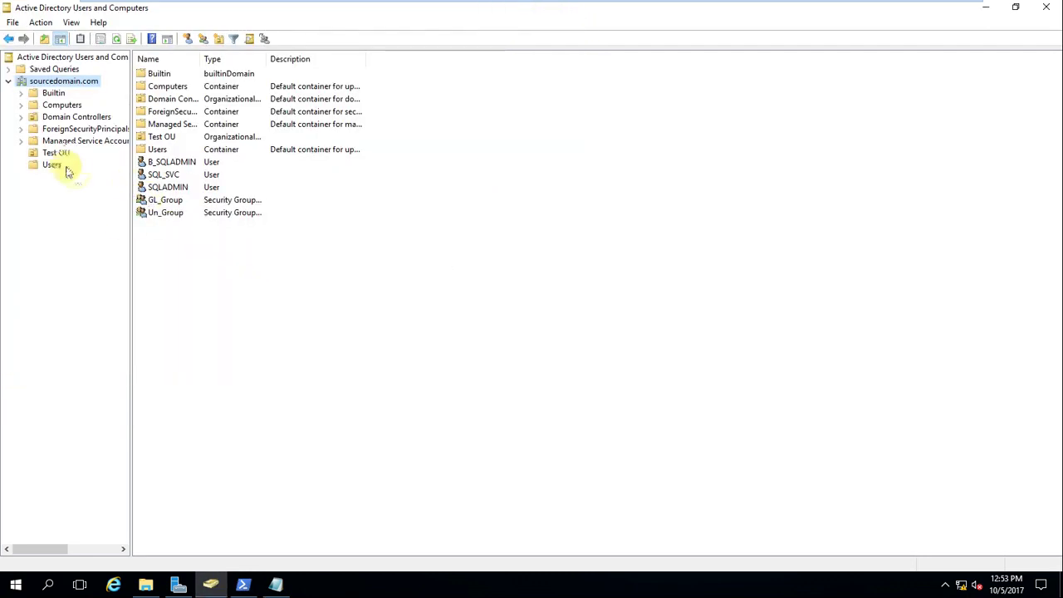
Review the Suser accounts in sourcedomain.com's Users, SQL_SVC and Test OU, then return to PowerShell.
{"action": "mouse_move", "coordinate": [555, 7]}
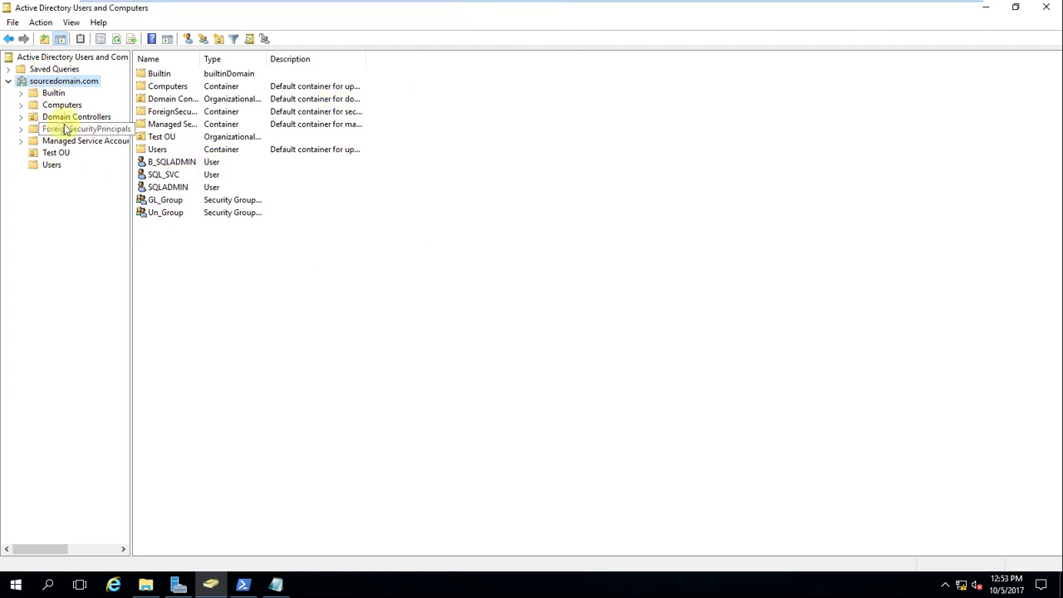
{"action": "left_click", "coordinate": [52, 165]}
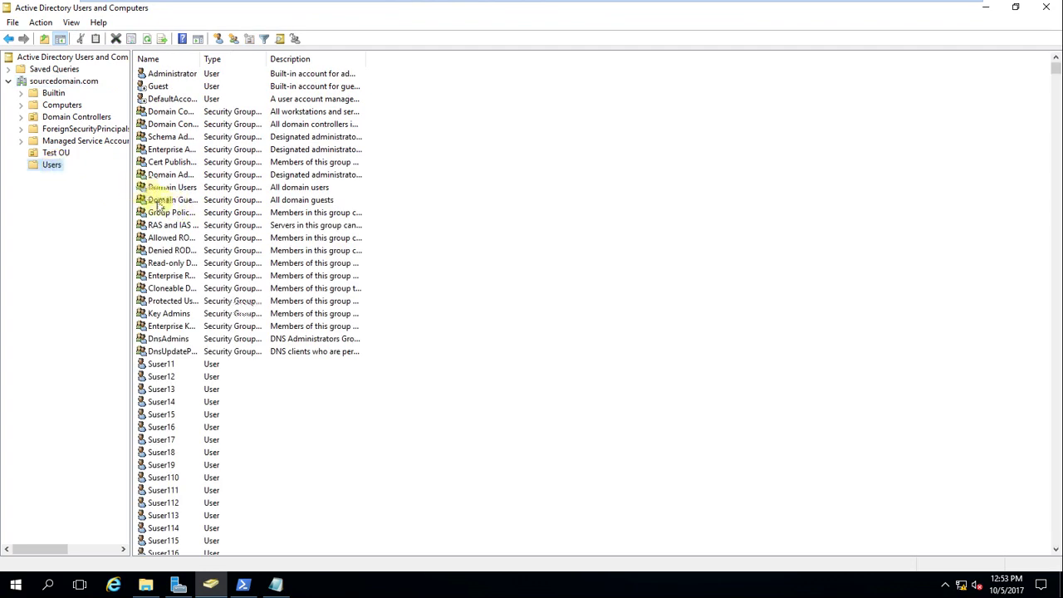
{"action": "scroll", "coordinate": [190, 408], "scroll_direction": "down", "scroll_amount": 2}
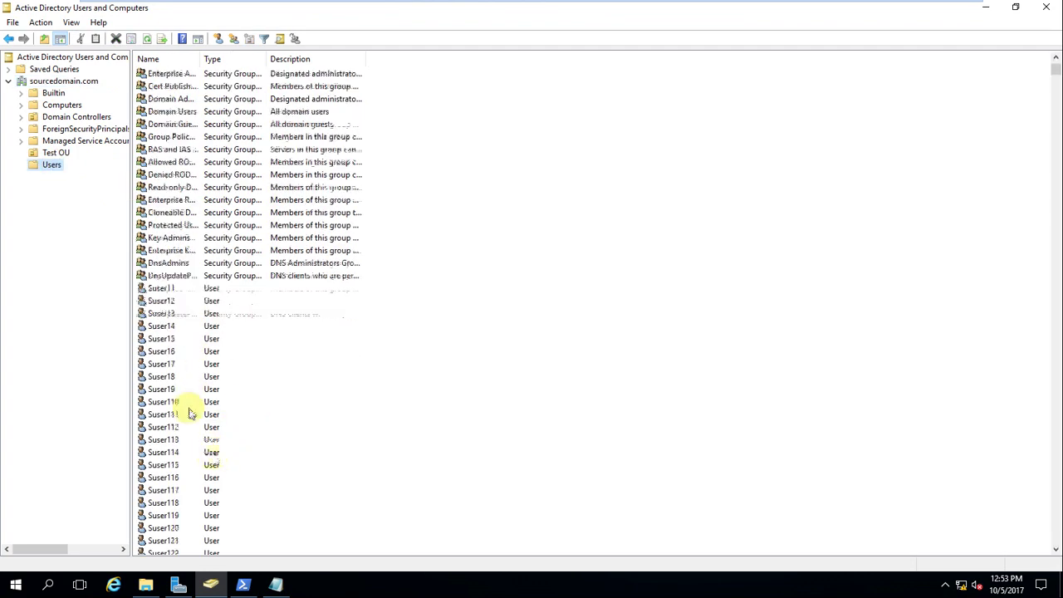
{"action": "left_click", "coordinate": [78, 81]}
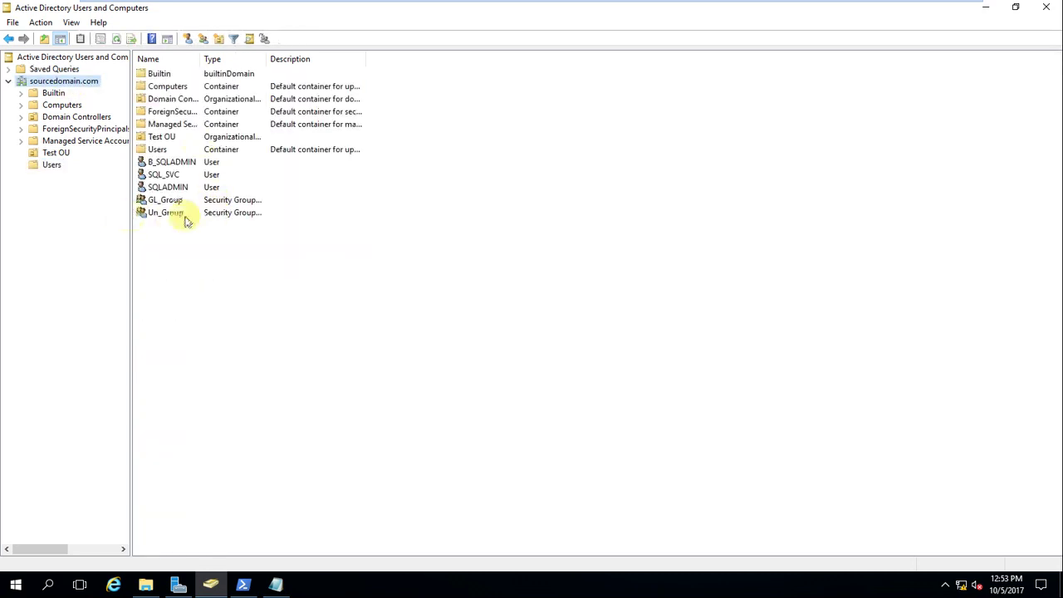
{"action": "left_click", "coordinate": [173, 176]}
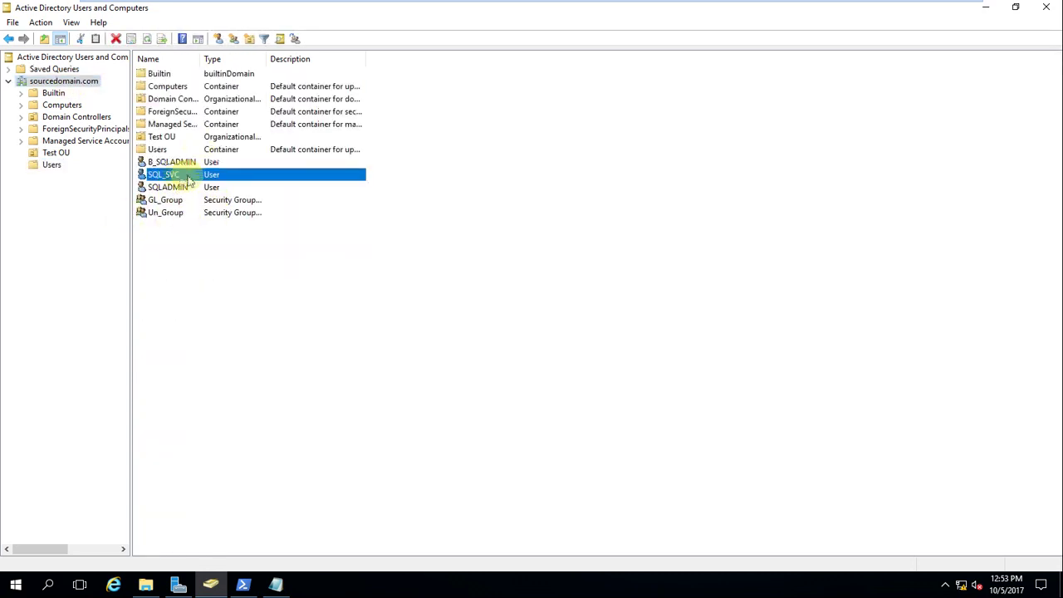
{"action": "left_click", "coordinate": [58, 153]}
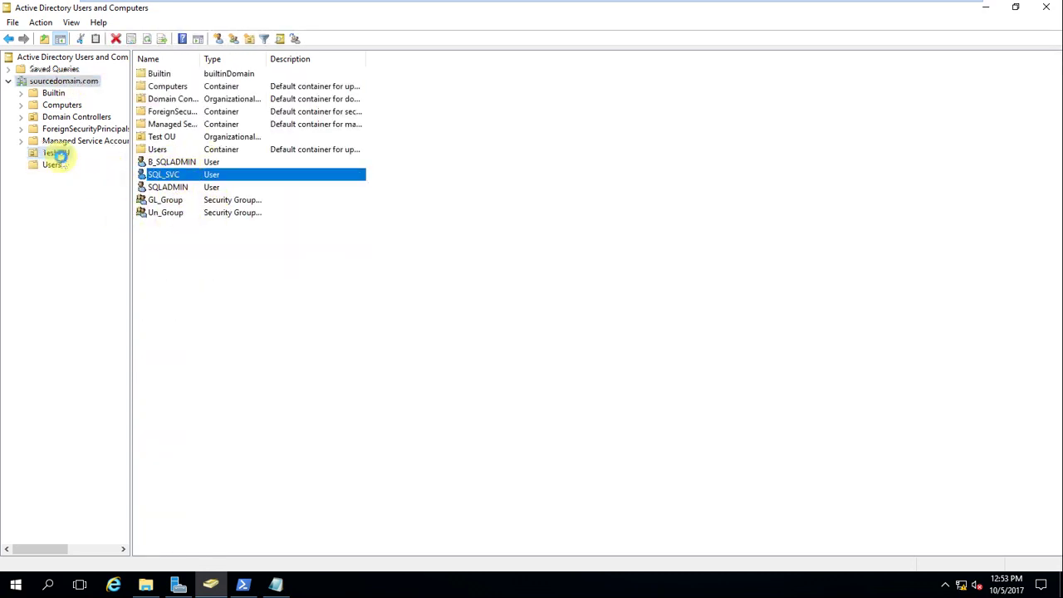
{"action": "left_click", "coordinate": [62, 165]}
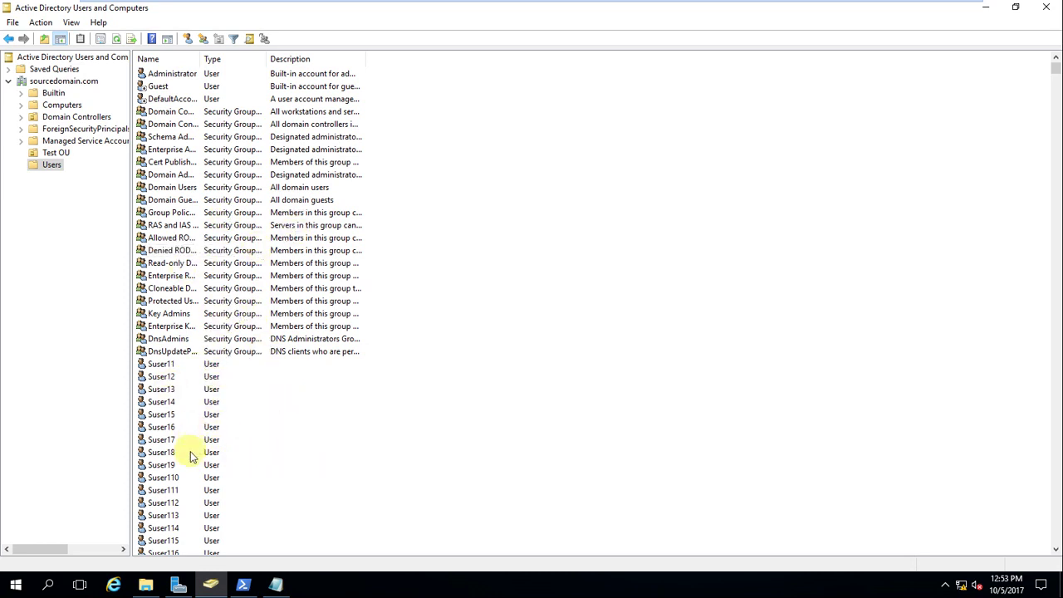
{"action": "left_click", "coordinate": [243, 584]}
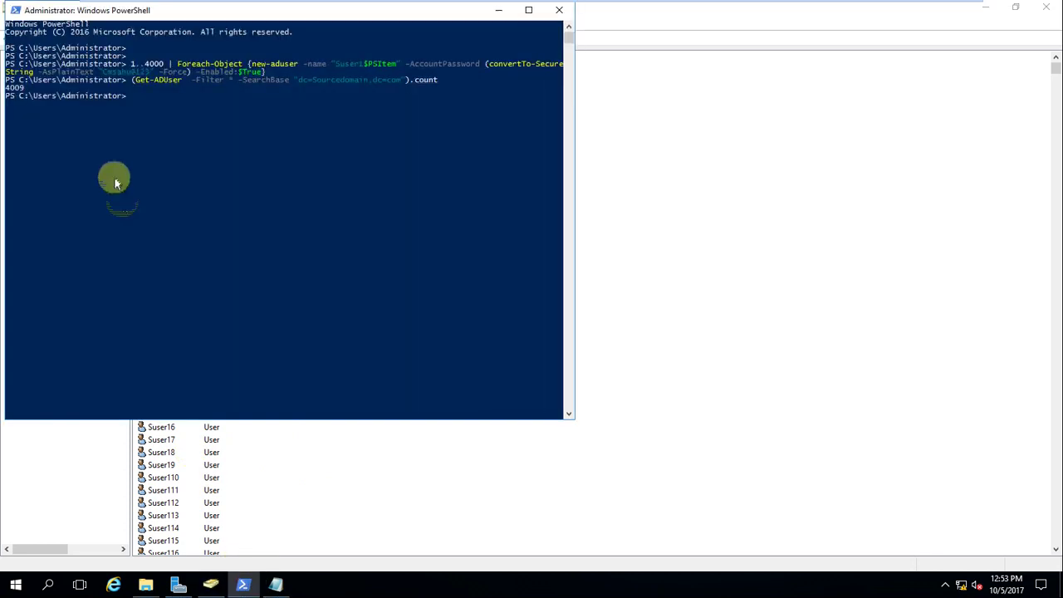
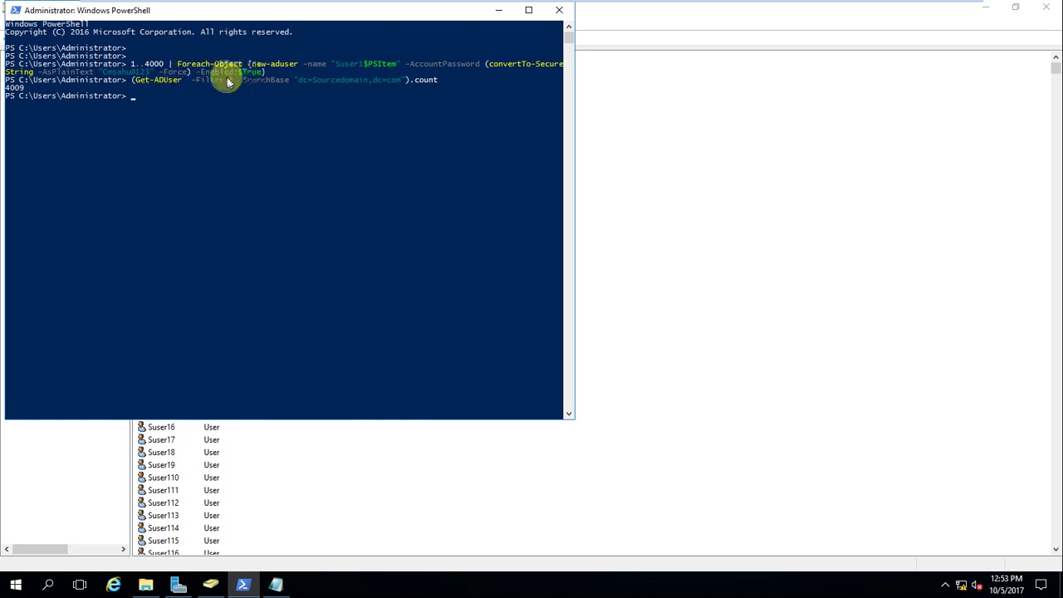
Minimize the PowerShell console once the 4000 Suser accounts and the 4009-user count are confirmed.
{"action": "left_click", "coordinate": [496, 10]}
On the Targetdomain VM, start a new stand-alone SQL Server installation and show setup rule results.
{"action": "mouse_move", "coordinate": [623, 8]}
{"action": "left_click", "coordinate": [698, 10]}
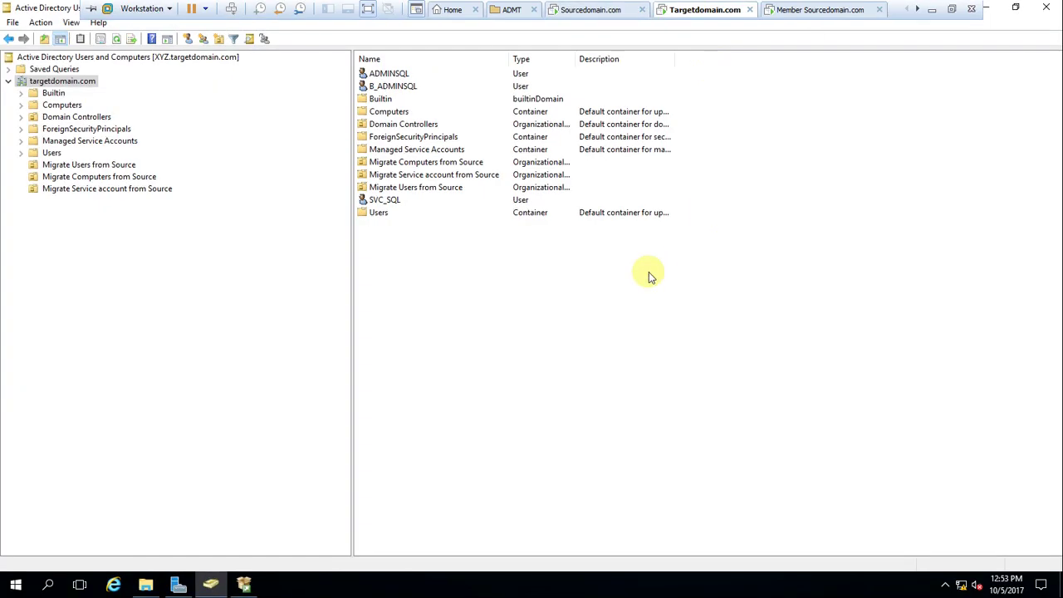
{"action": "left_click", "coordinate": [245, 583]}
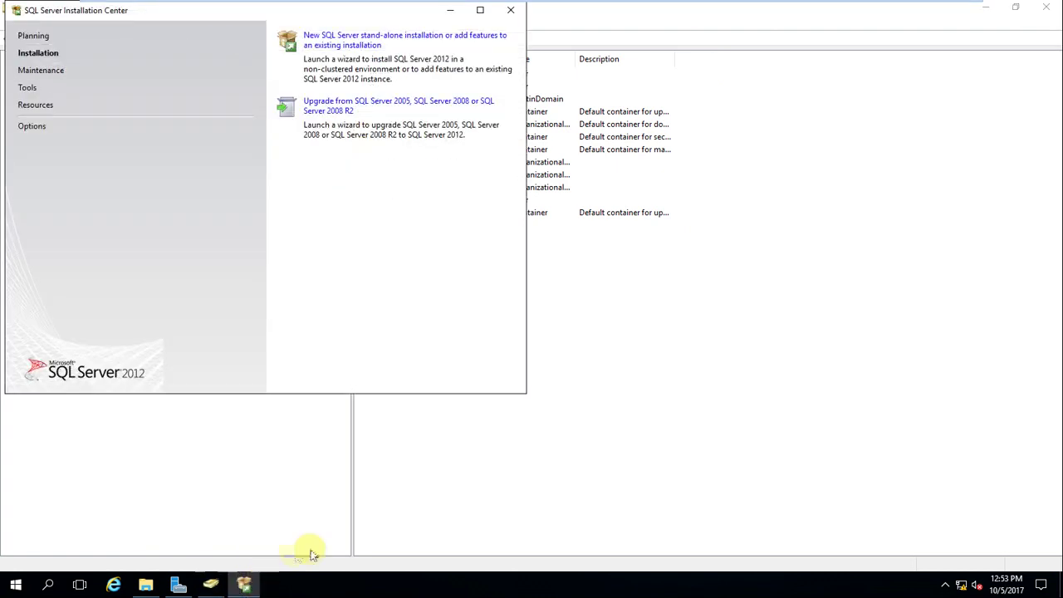
{"action": "left_click", "coordinate": [435, 40]}
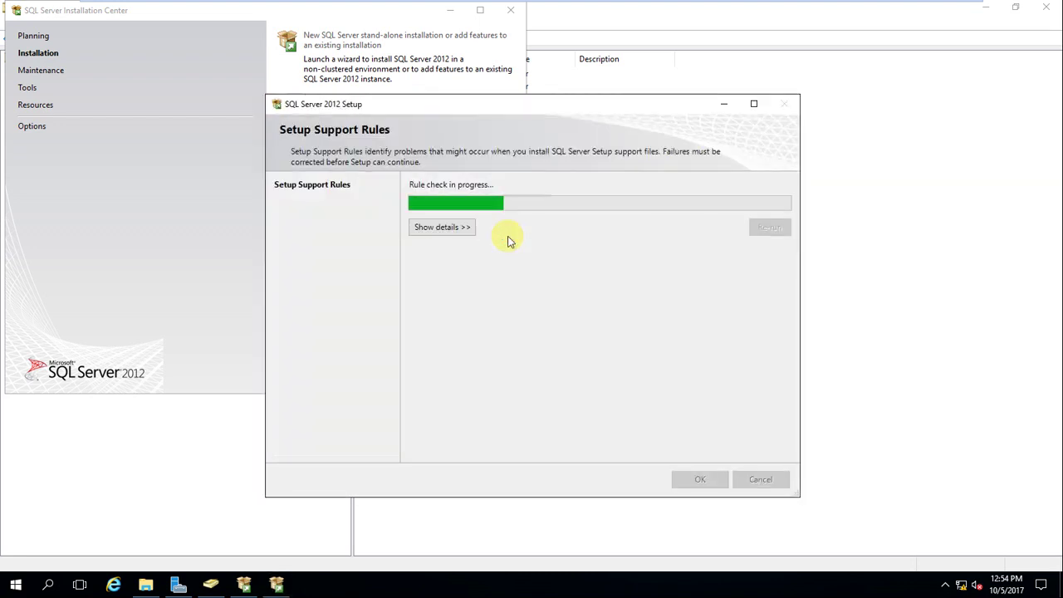
{"action": "left_click", "coordinate": [449, 231]}
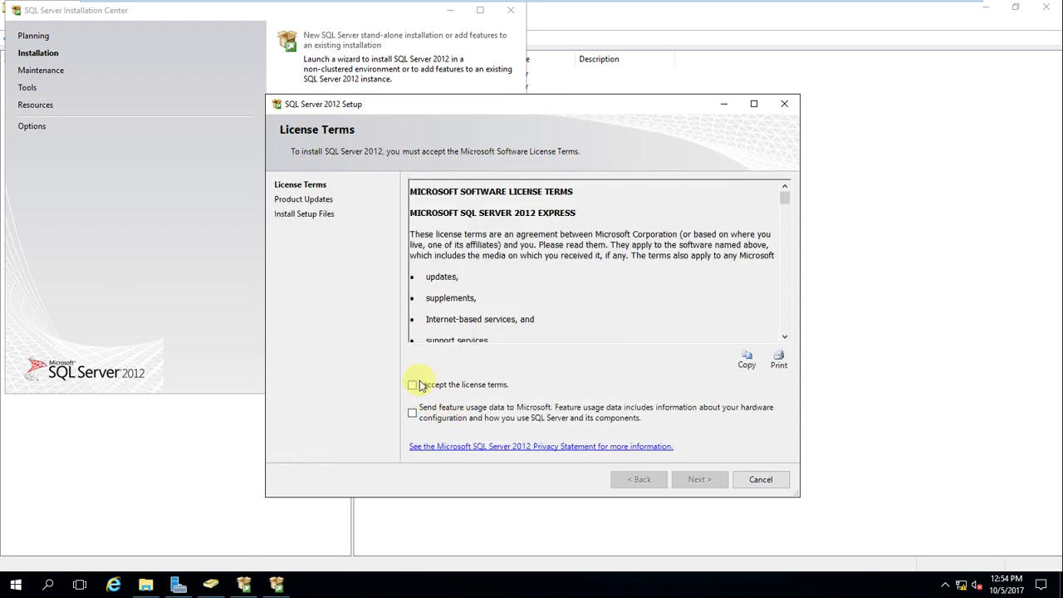
Accept the license, skip product updates, begin installing setup files, then go to the Sourcedomain VM.
{"action": "left_click", "coordinate": [412, 385]}
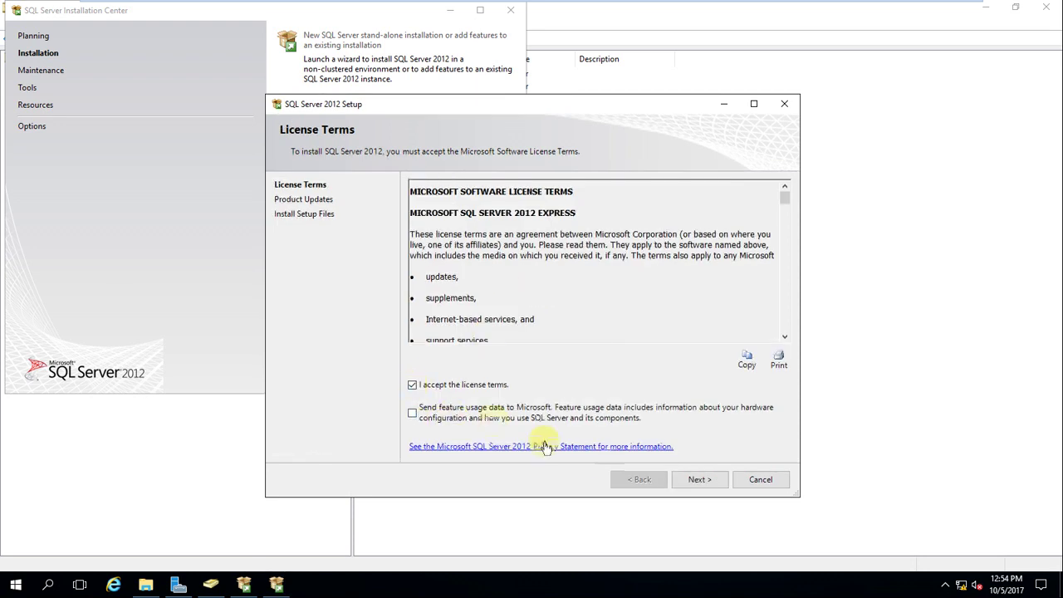
{"action": "left_click", "coordinate": [700, 481]}
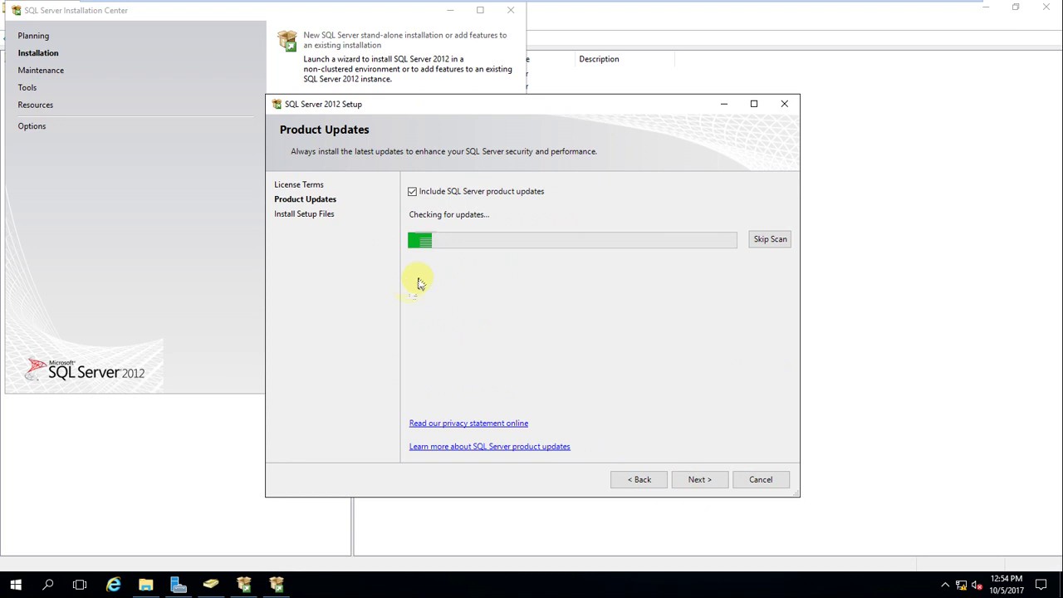
{"action": "left_click", "coordinate": [412, 192]}
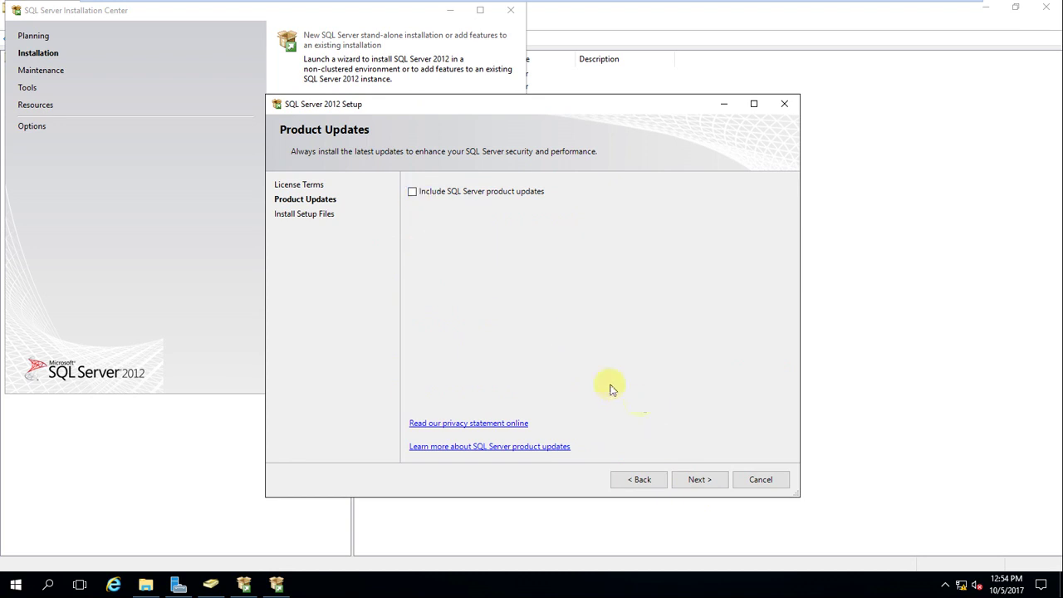
{"action": "left_click", "coordinate": [699, 478]}
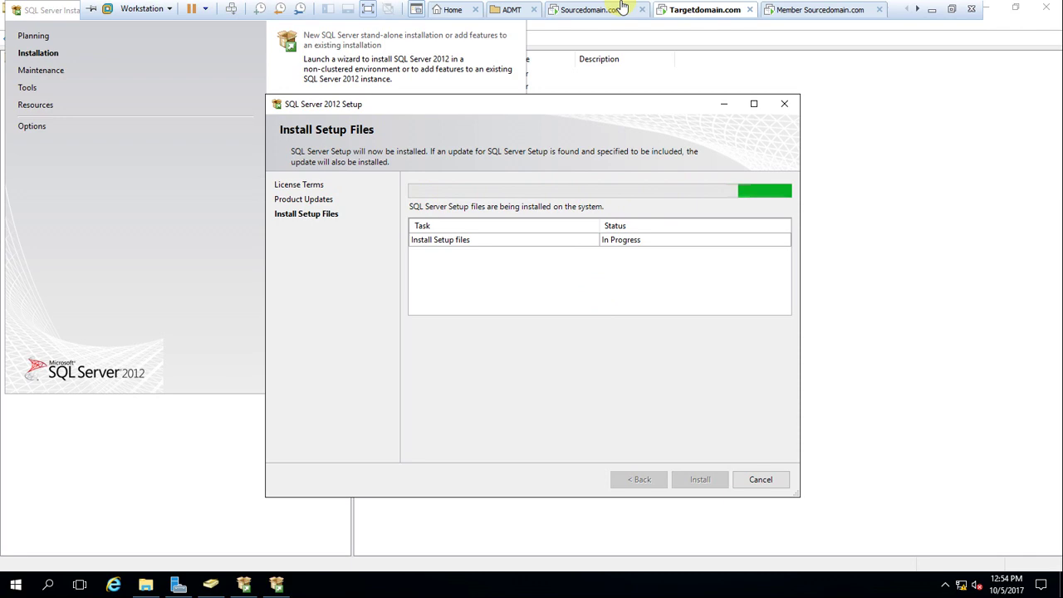
{"action": "left_click", "coordinate": [598, 11]}
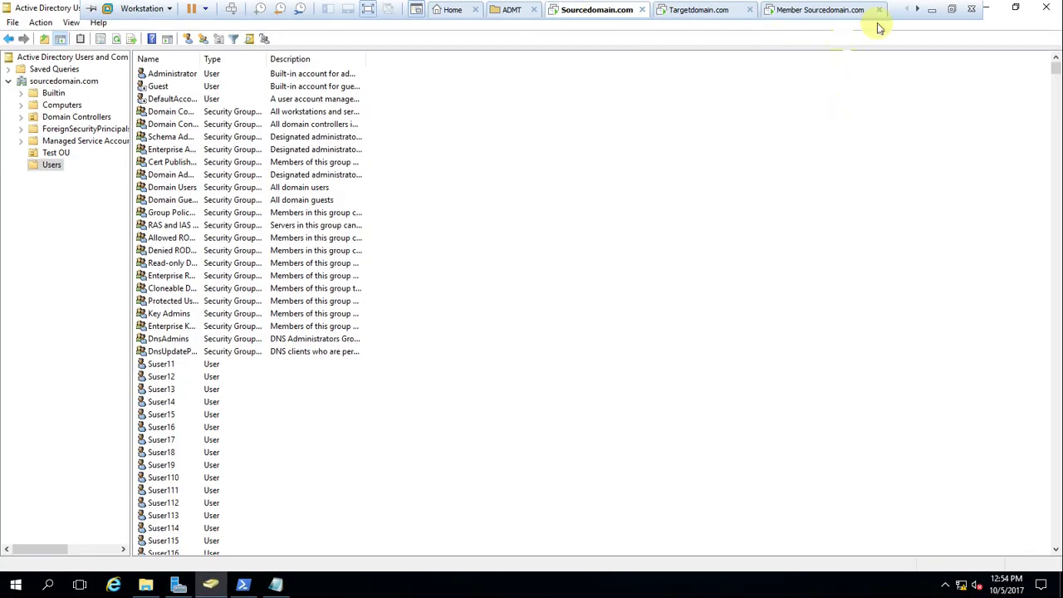
In OneNote, check off 'Create required OU' and 'Install SQL express in target domain', then return to Targetdomain.
{"action": "left_click", "coordinate": [933, 12]}
{"action": "scroll", "coordinate": [562, 352], "scroll_direction": "up", "scroll_amount": 10}
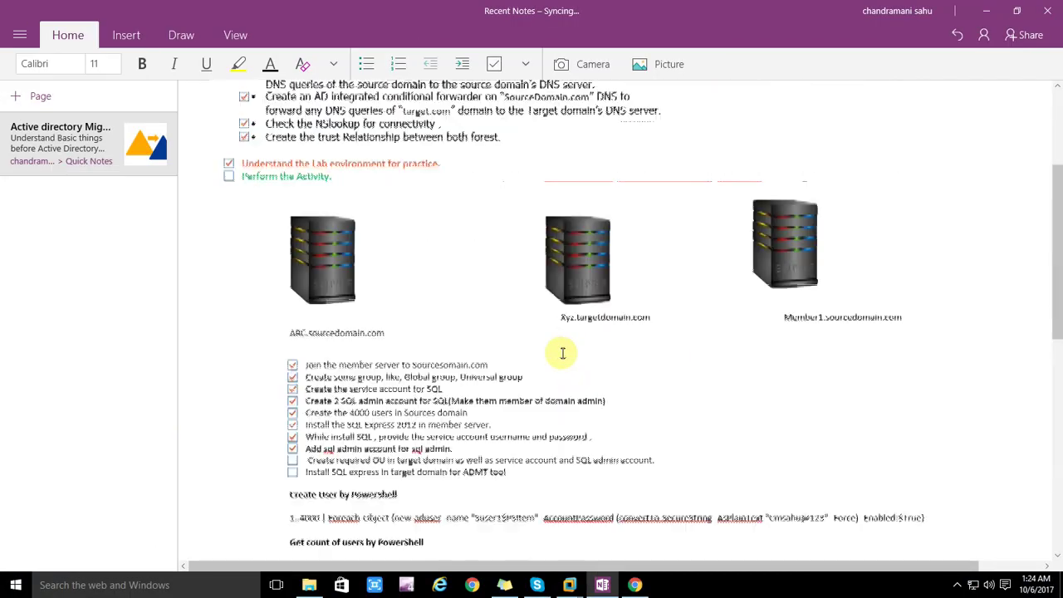
{"action": "scroll", "coordinate": [499, 390], "scroll_direction": "down", "scroll_amount": 6}
{"action": "scroll", "coordinate": [445, 434], "scroll_direction": "down", "scroll_amount": 3}
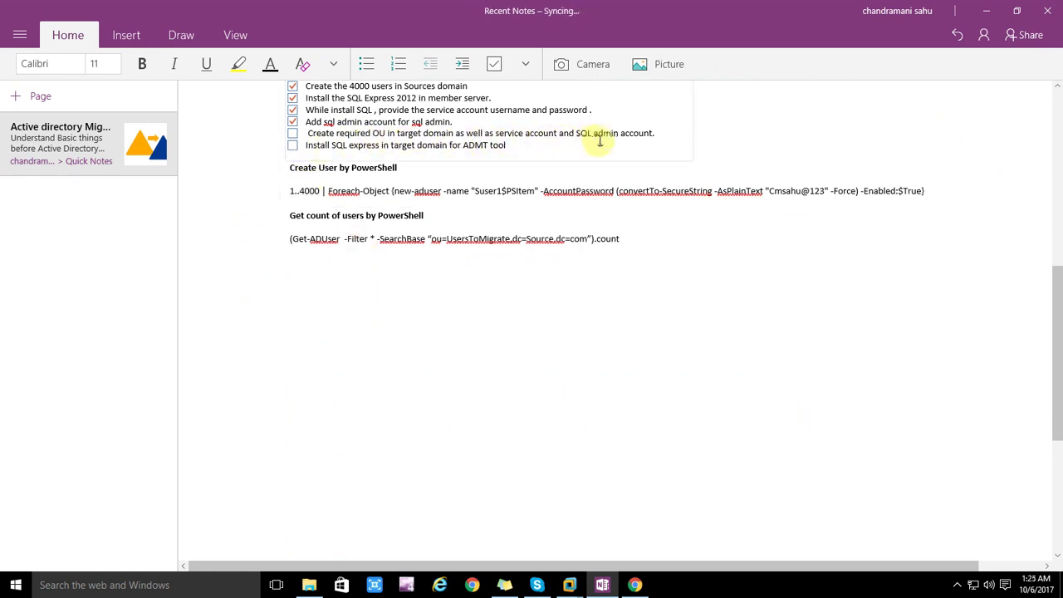
{"action": "left_click", "coordinate": [291, 134]}
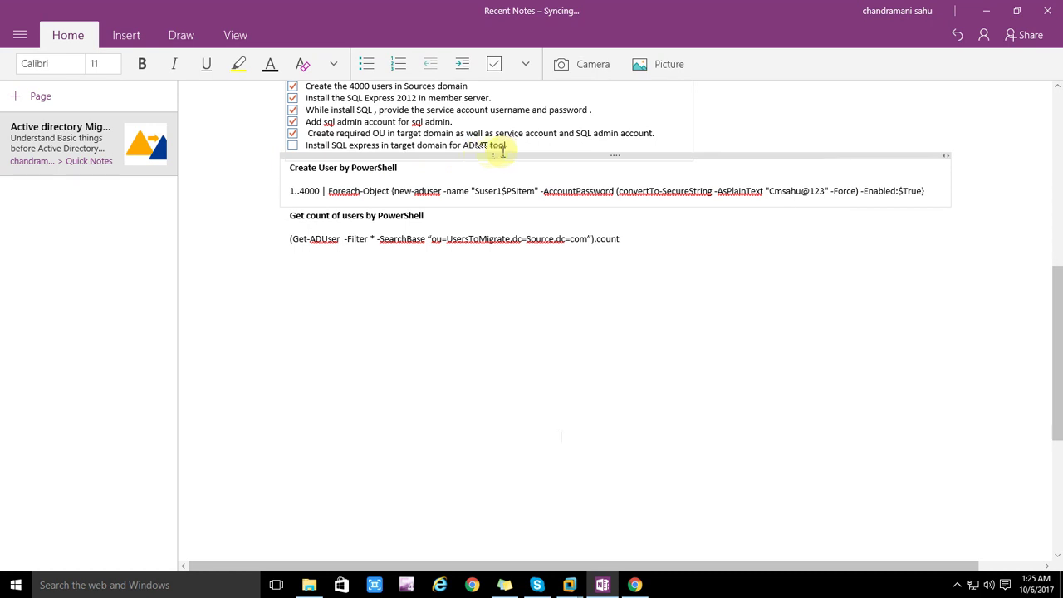
{"action": "left_click", "coordinate": [291, 146]}
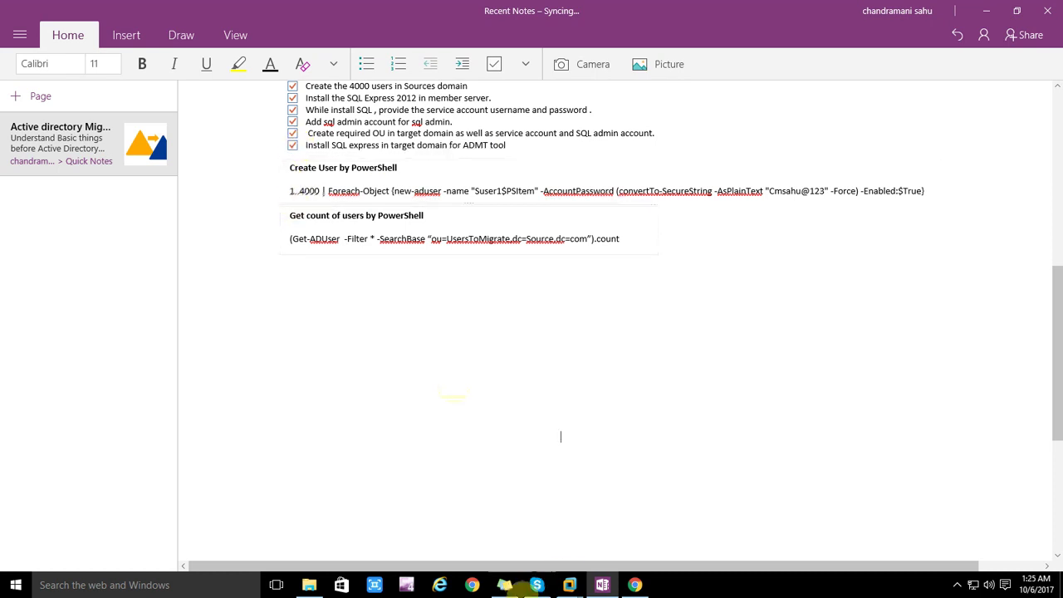
{"action": "mouse_move", "coordinate": [571, 586]}
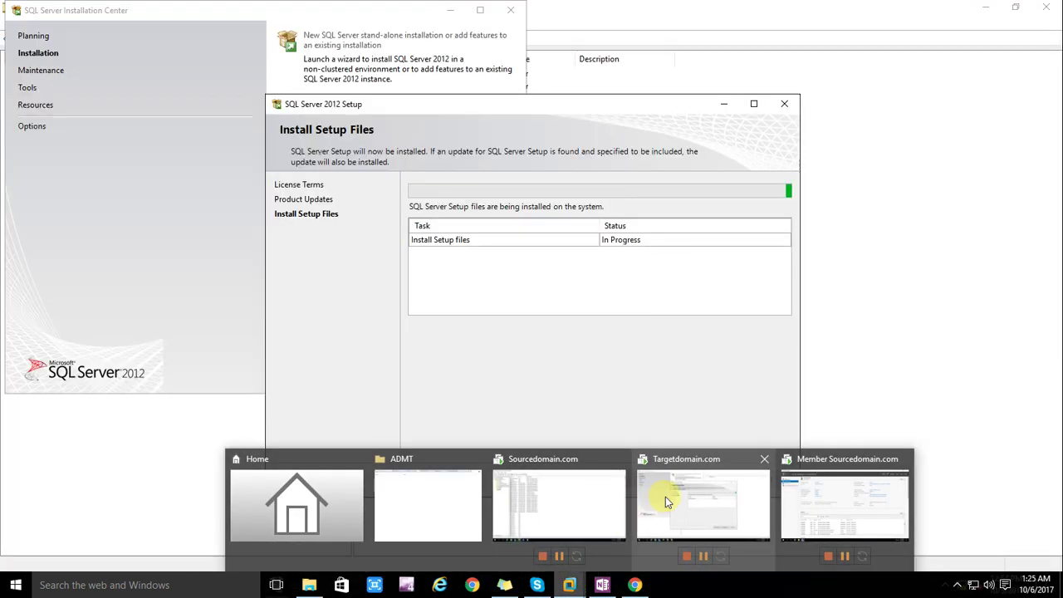
{"action": "left_click", "coordinate": [667, 497]}
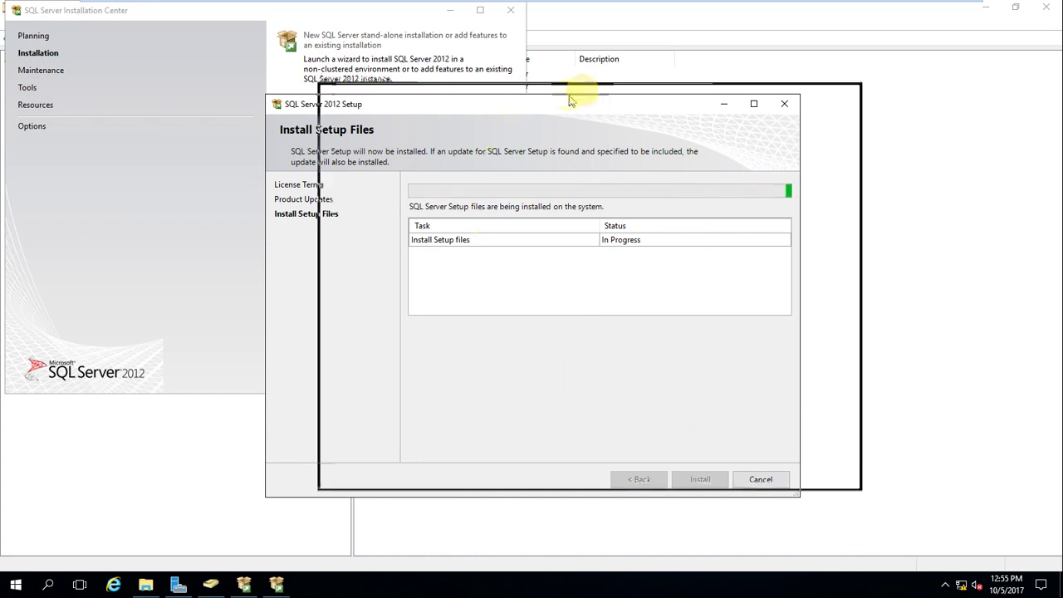
Reposition the SQL Server Setup window while Install Setup Files is still running.
{"action": "left_click_drag", "start_coordinate": [570, 98], "coordinate": [600, 93]}
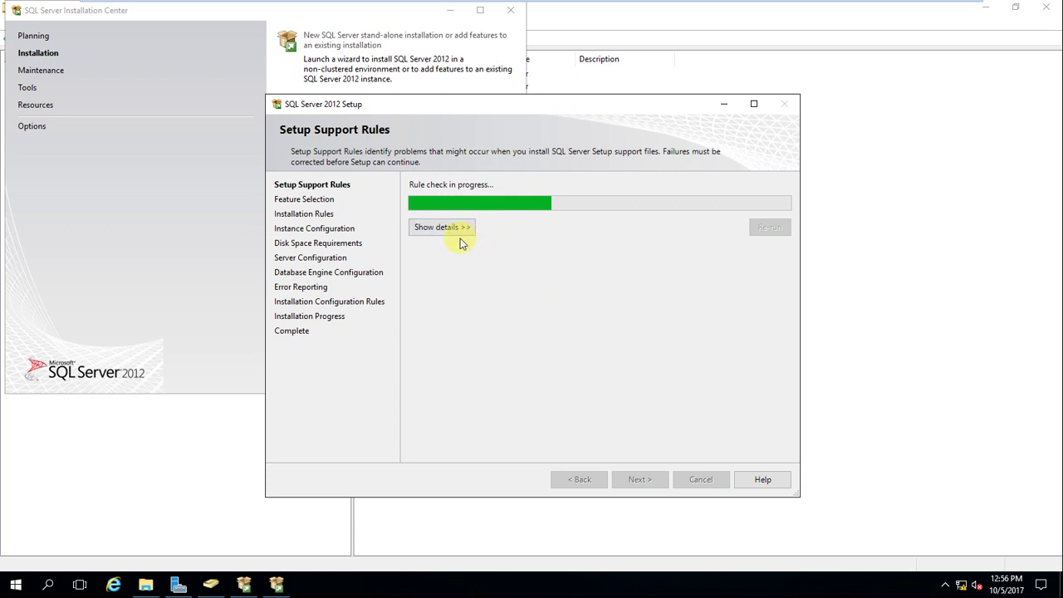
Show setup rule details, then continue past Feature Selection with all three features checked.
{"action": "left_click", "coordinate": [459, 233]}
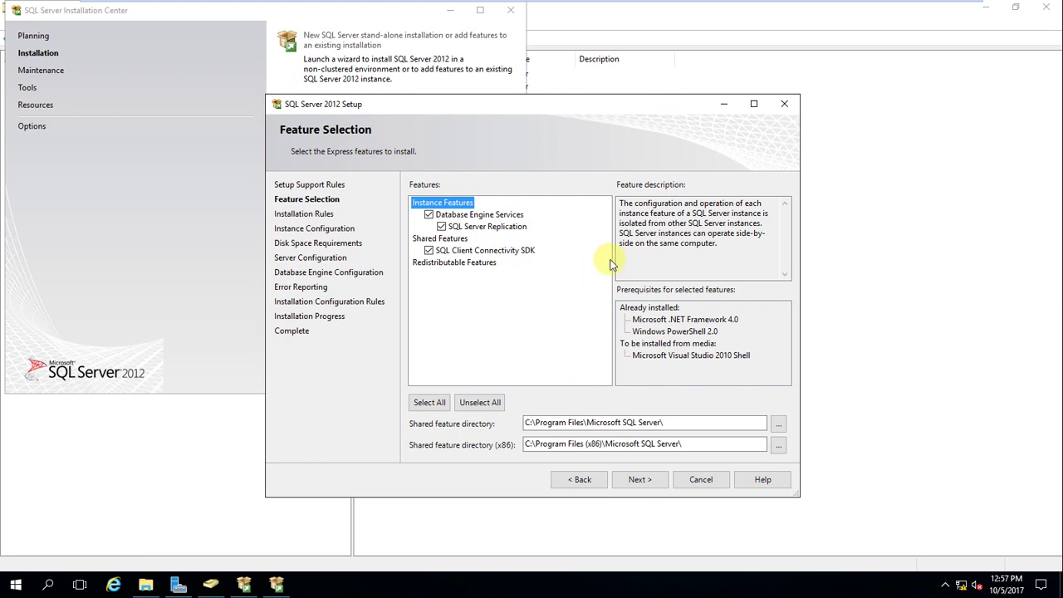
{"action": "left_click", "coordinate": [641, 480]}
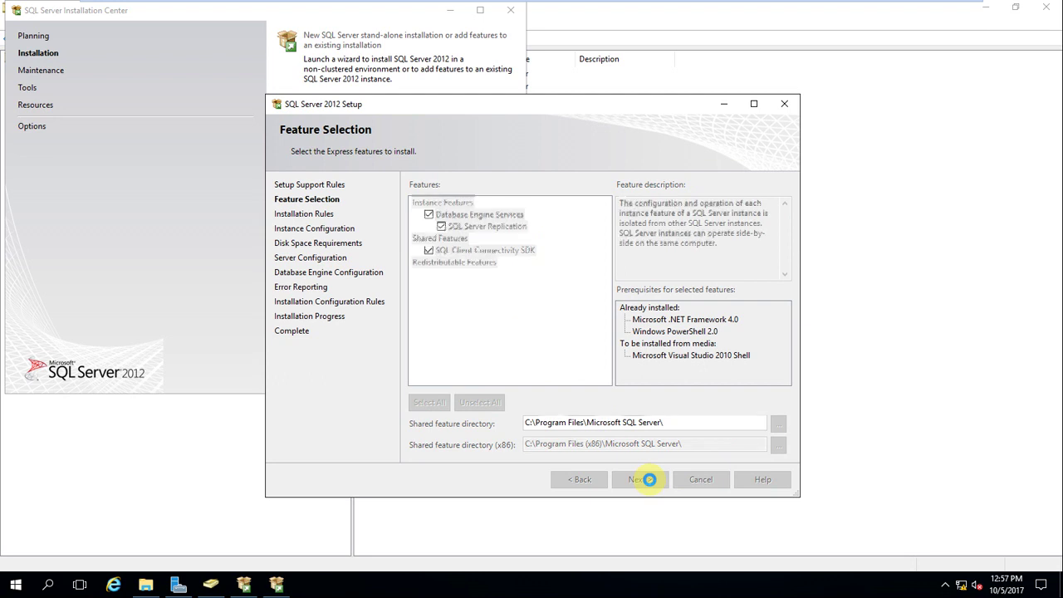
{"action": "left_click", "coordinate": [644, 479]}
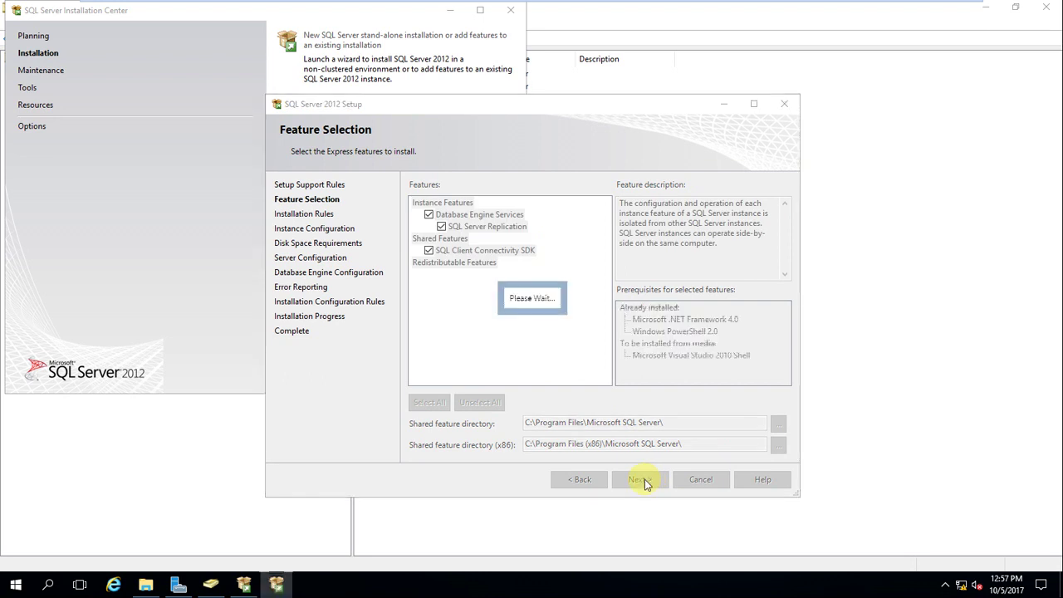
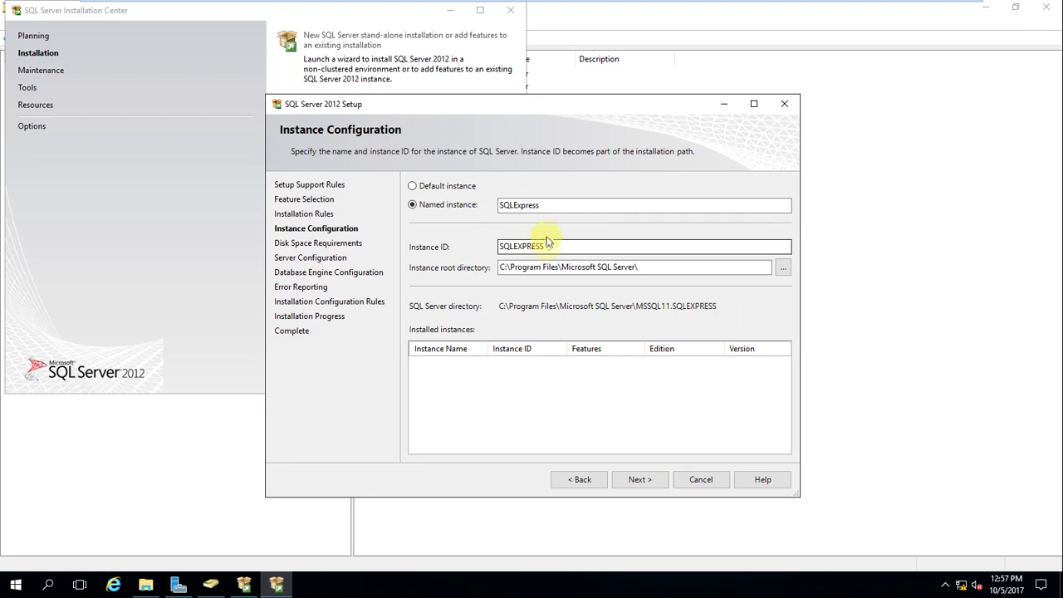
Rename the named instance from SQLExpress to ADMTINST so the Instance ID matches, then bring up Active Directory Users and Computers.
{"action": "left_click_drag", "start_coordinate": [541, 205], "coordinate": [499, 207]}
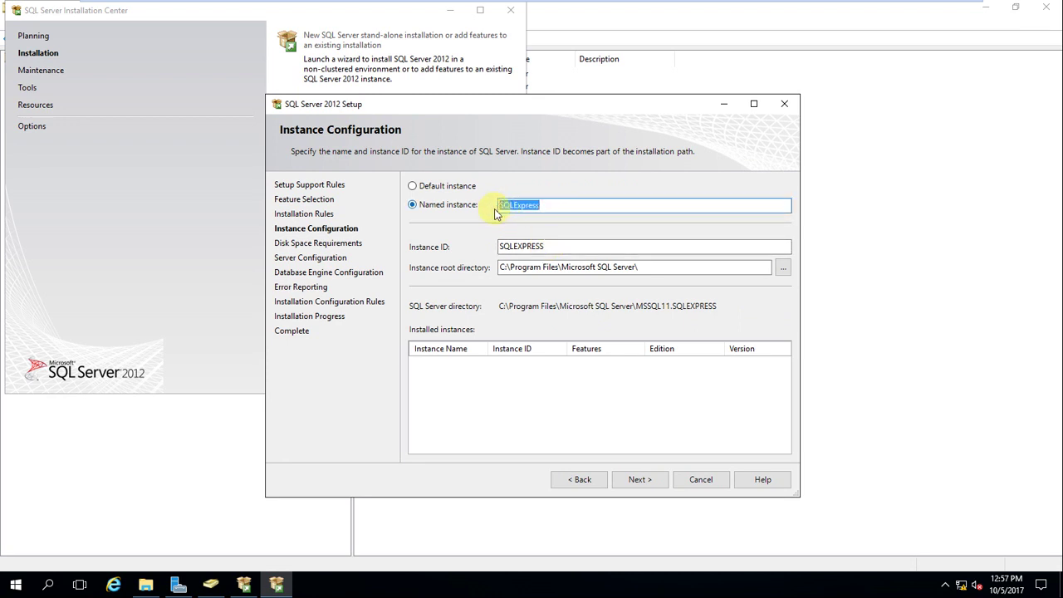
{"action": "type", "text": "ADMTINST"}
{"action": "left_click_drag", "start_coordinate": [569, 205], "coordinate": [467, 207]}
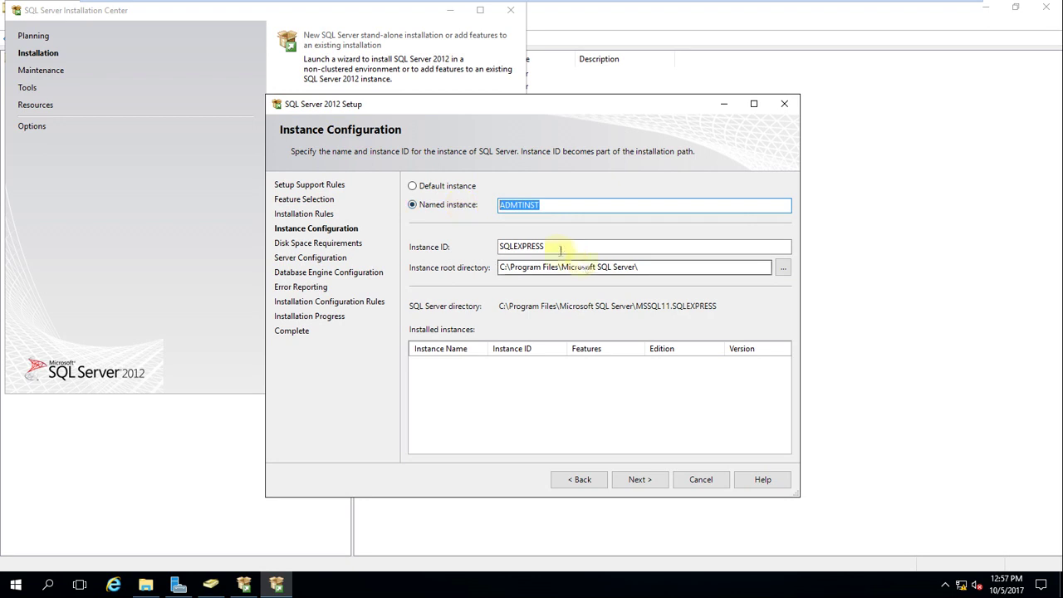
{"action": "key", "text": "Tab"}
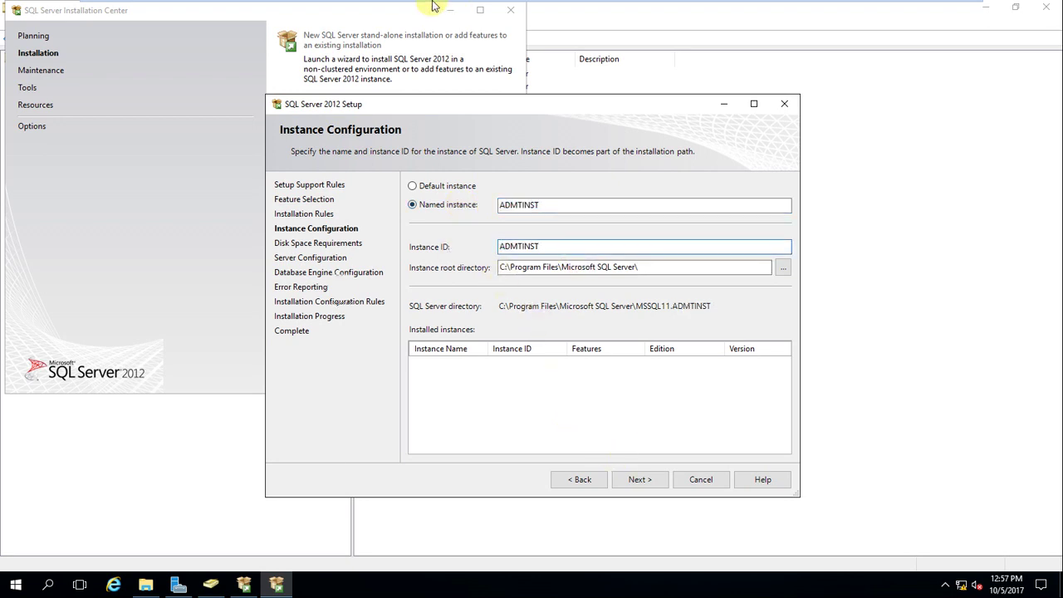
{"action": "left_click", "coordinate": [210, 585]}
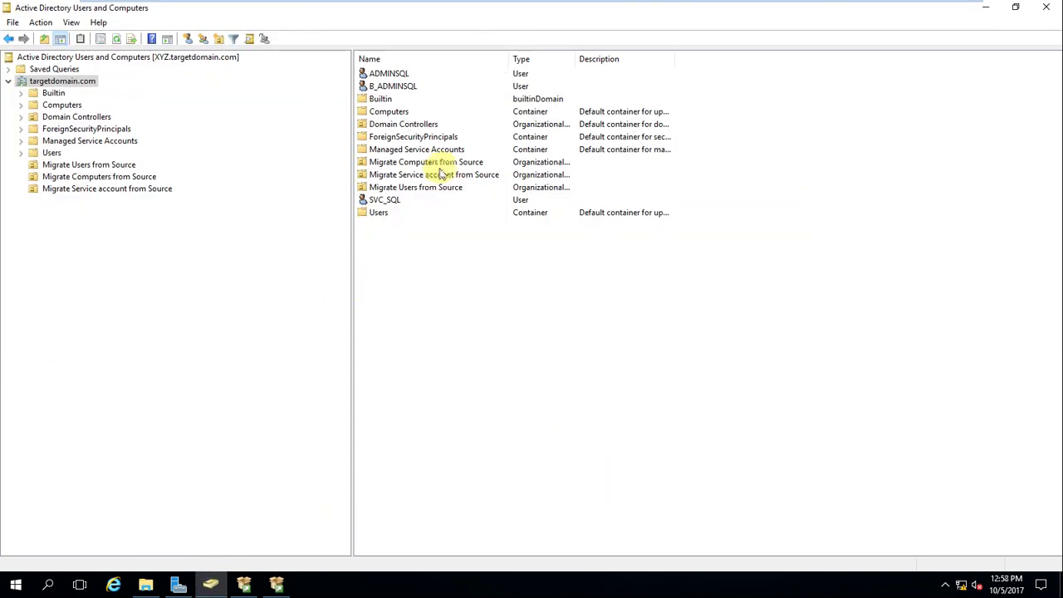
In the ADMINSQL account's properties, set the first name, display name and logon name to ADMT.
{"action": "left_click", "coordinate": [395, 77]}
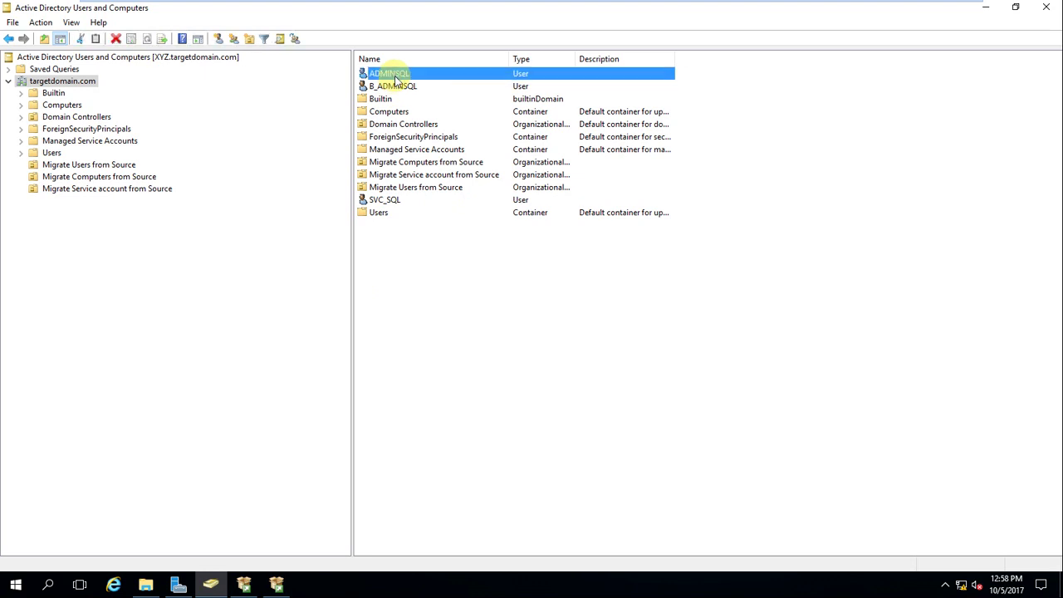
{"action": "right_click", "coordinate": [395, 79]}
{"action": "left_click", "coordinate": [441, 258]}
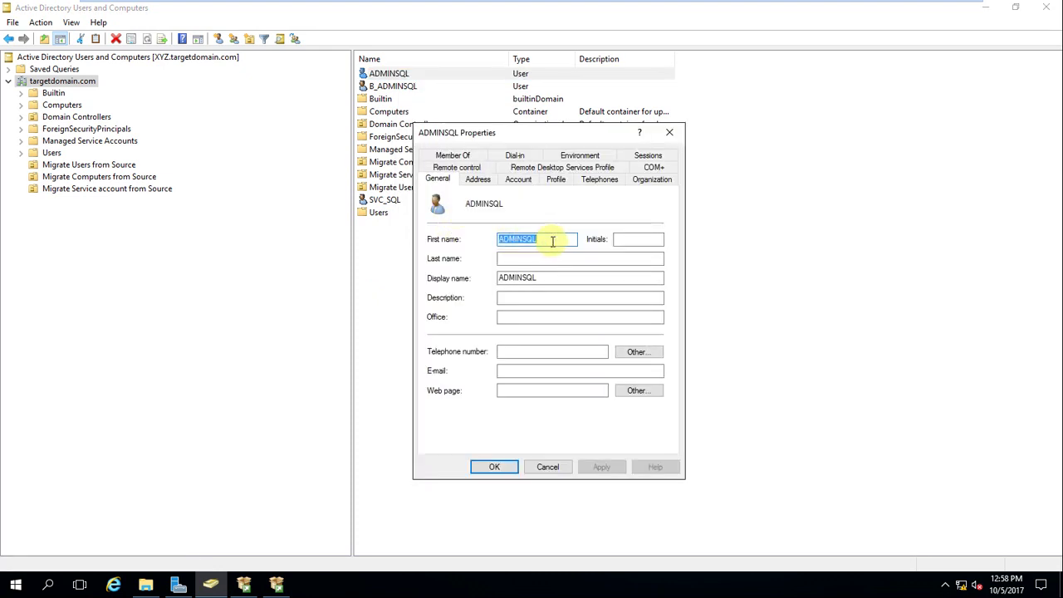
{"action": "type", "text": "ADMT"}
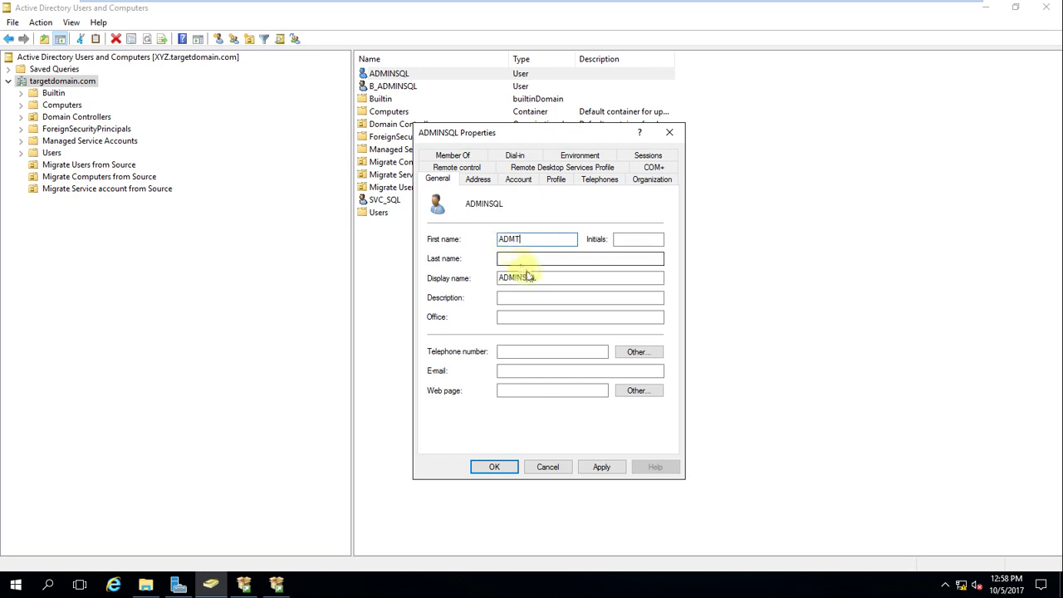
{"action": "left_click_drag", "start_coordinate": [546, 280], "coordinate": [434, 279]}
{"action": "type", "text": "ATMT"}
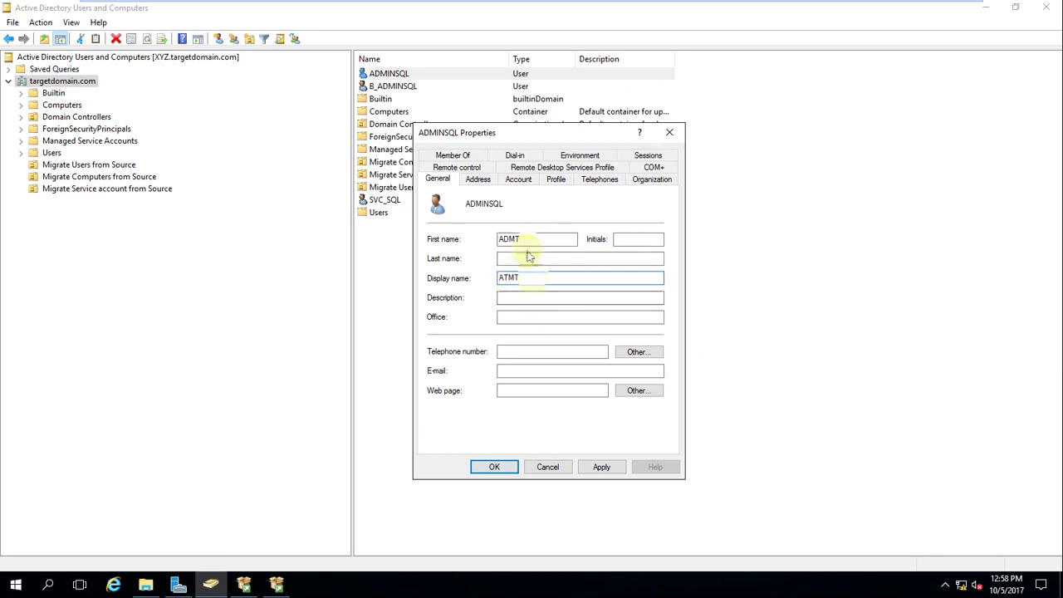
{"action": "left_click_drag", "start_coordinate": [526, 239], "coordinate": [425, 241]}
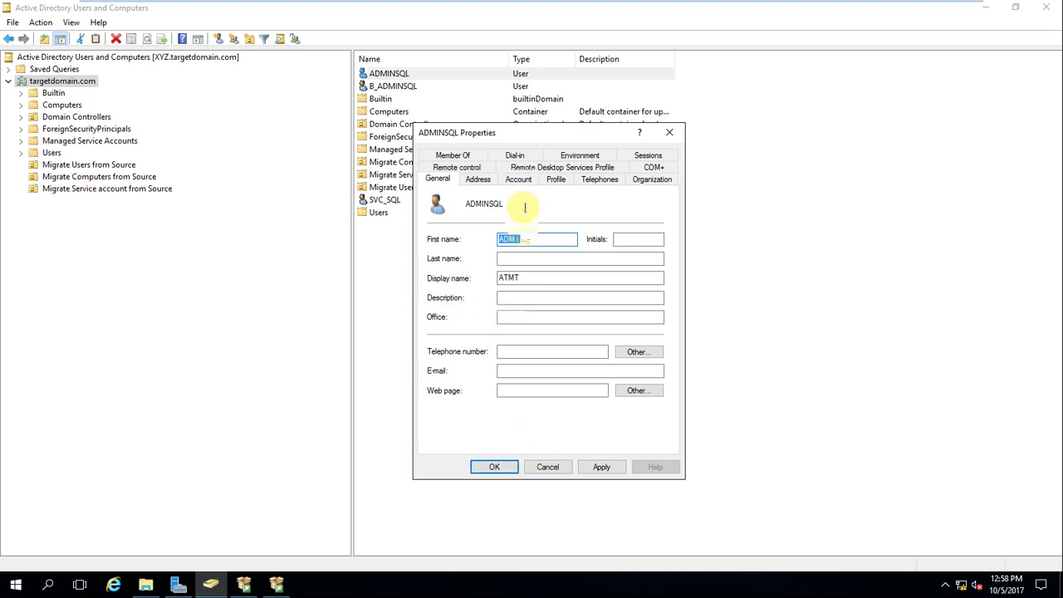
{"action": "left_click", "coordinate": [518, 180]}
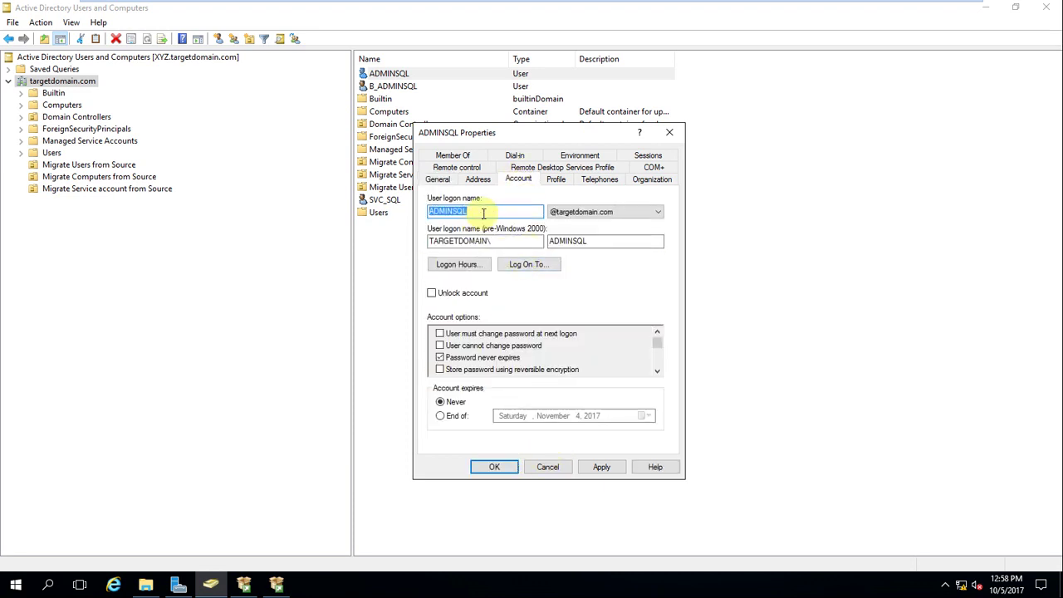
{"action": "type", "text": "ADMT"}
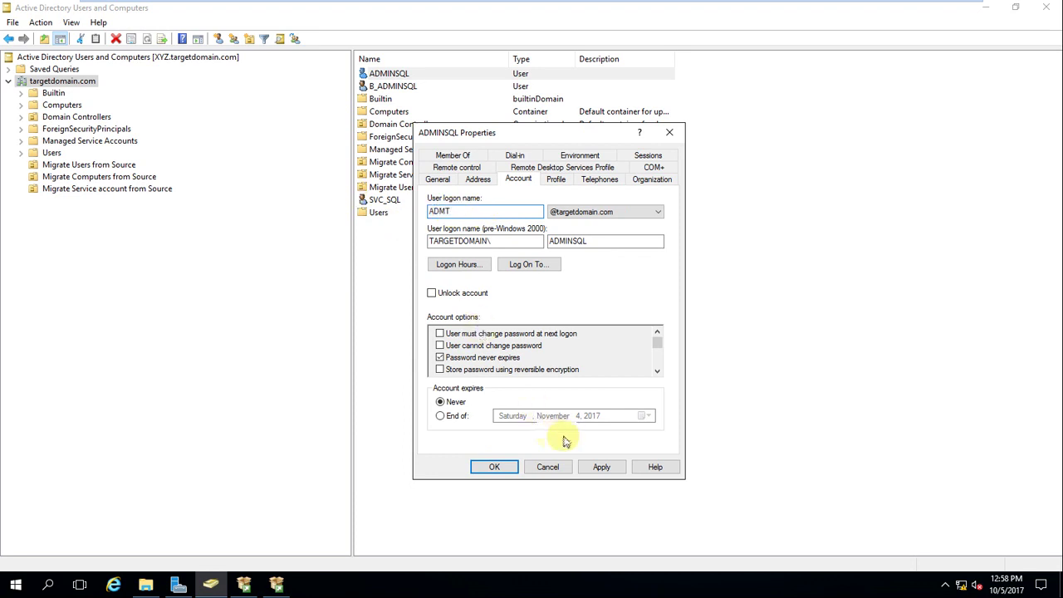
{"action": "left_click", "coordinate": [602, 467]}
{"action": "left_click", "coordinate": [493, 465]}
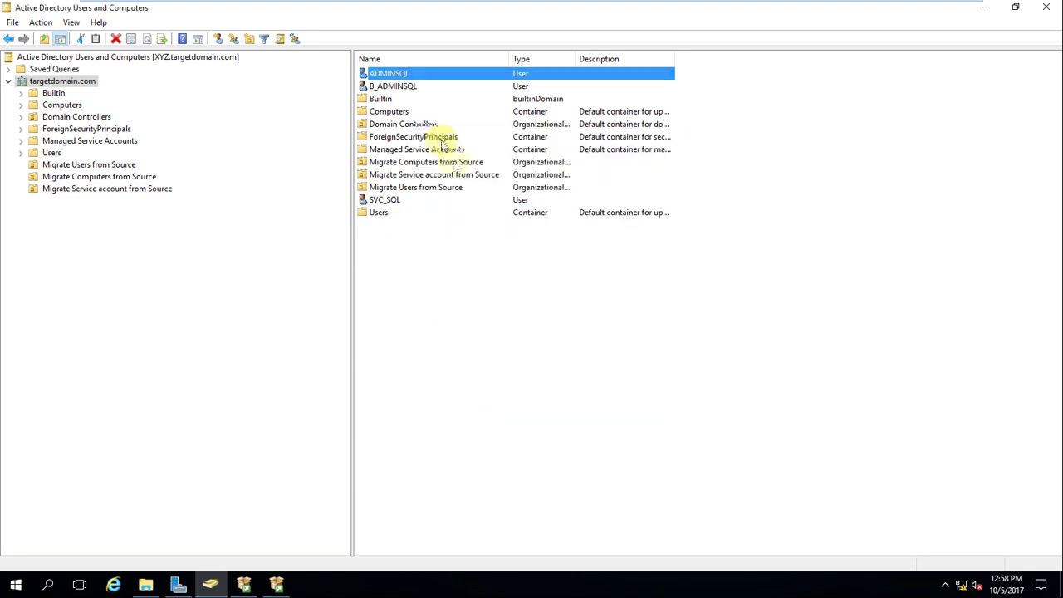
Rename the ADMINSQL account to ADMT, check B_ADMINSQL, and return to SQL Server setup.
{"action": "right_click", "coordinate": [403, 76]}
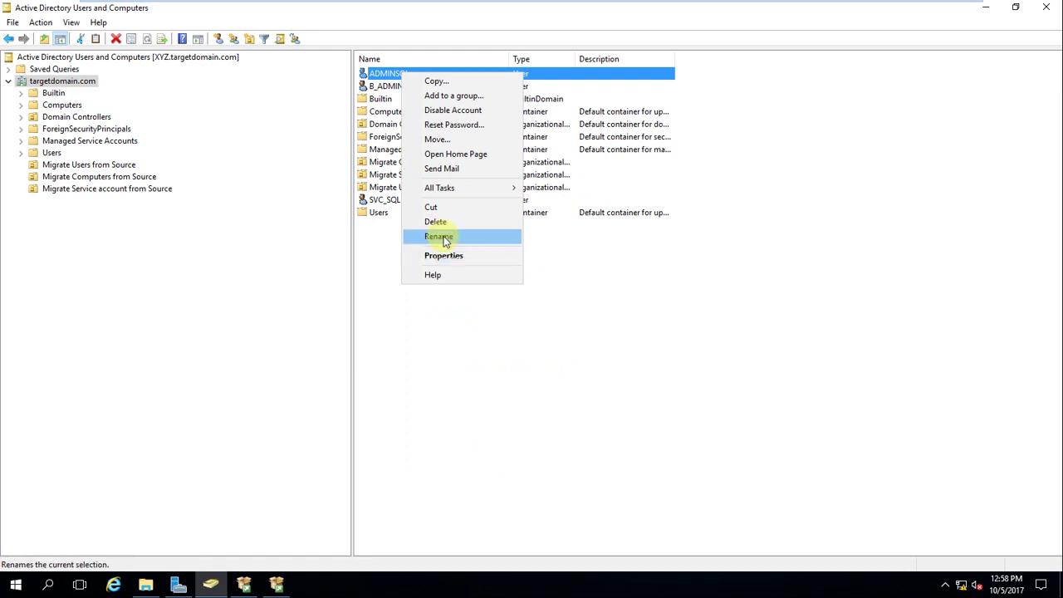
{"action": "left_click", "coordinate": [440, 237]}
{"action": "type", "text": "ADMT"}
{"action": "key", "text": "Return"}
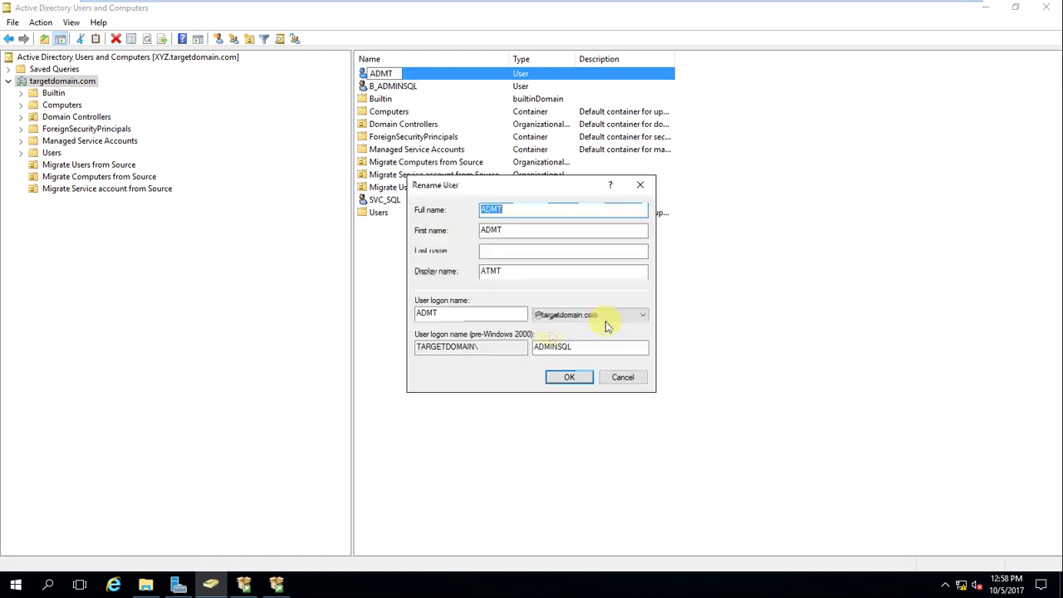
{"action": "left_click", "coordinate": [569, 378]}
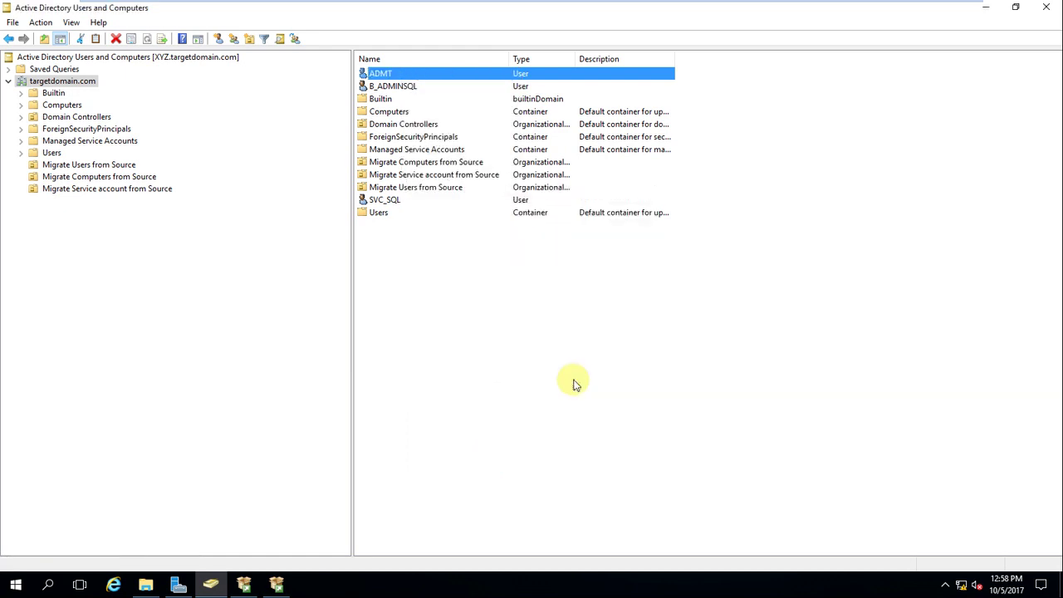
{"action": "left_click", "coordinate": [480, 347]}
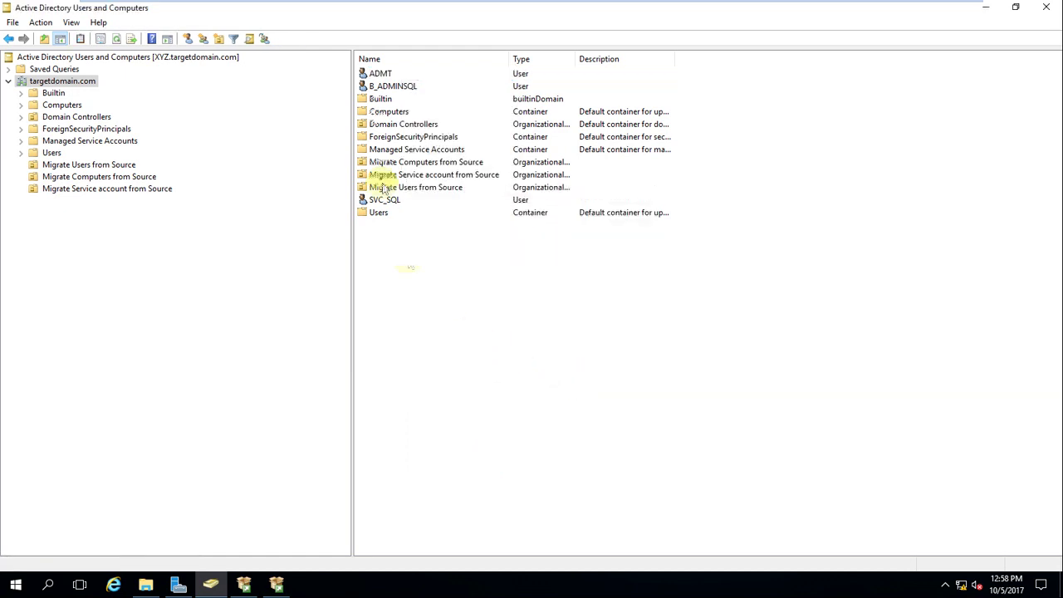
{"action": "left_click", "coordinate": [401, 87]}
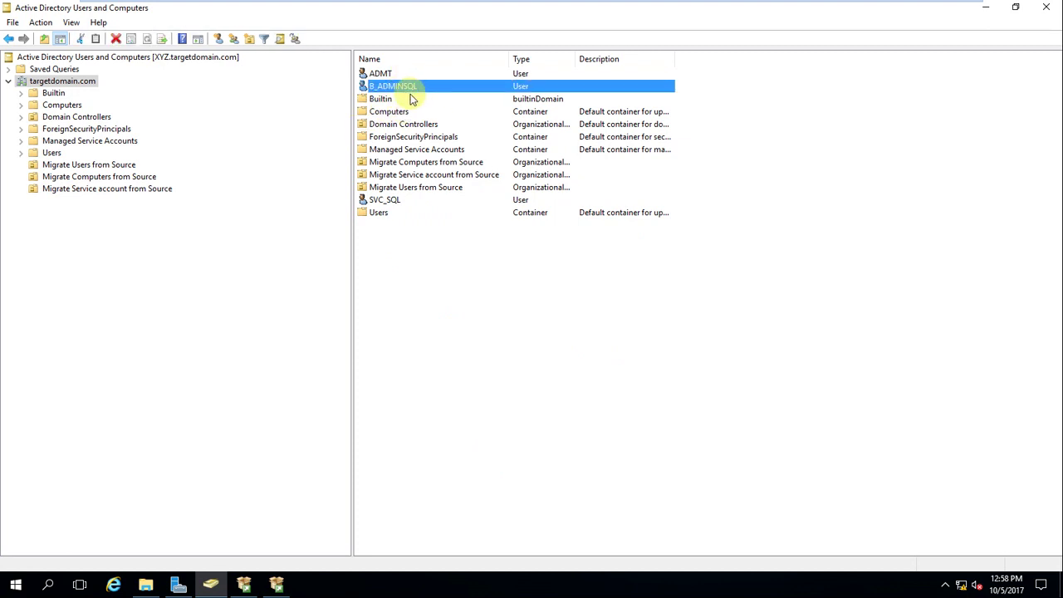
{"action": "left_click", "coordinate": [286, 582]}
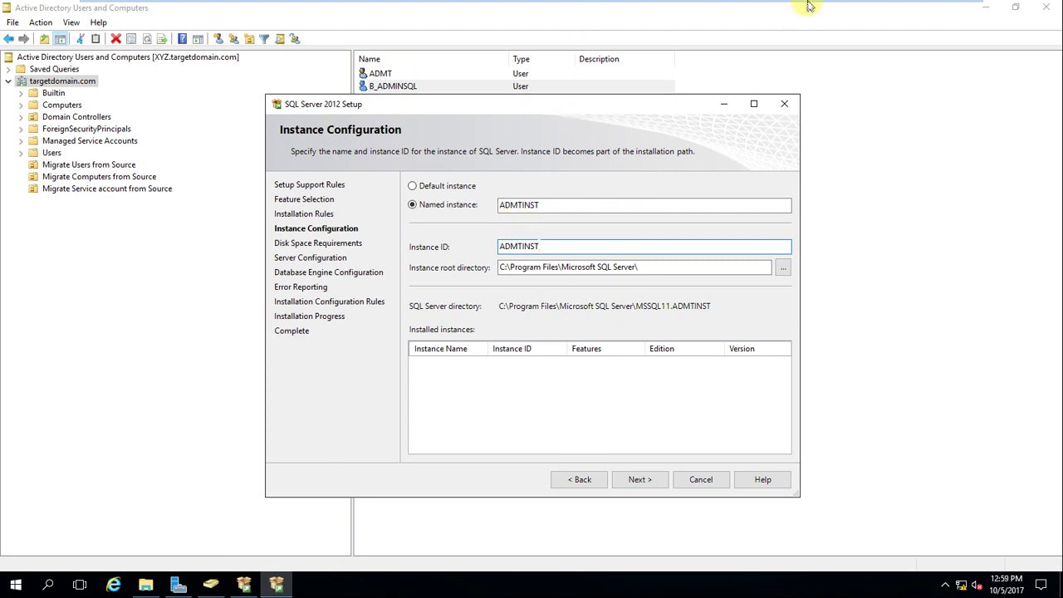
Proceed from Instance Configuration for ADMTINST to the Disk Space Requirements page.
{"action": "mouse_move", "coordinate": [802, 6]}
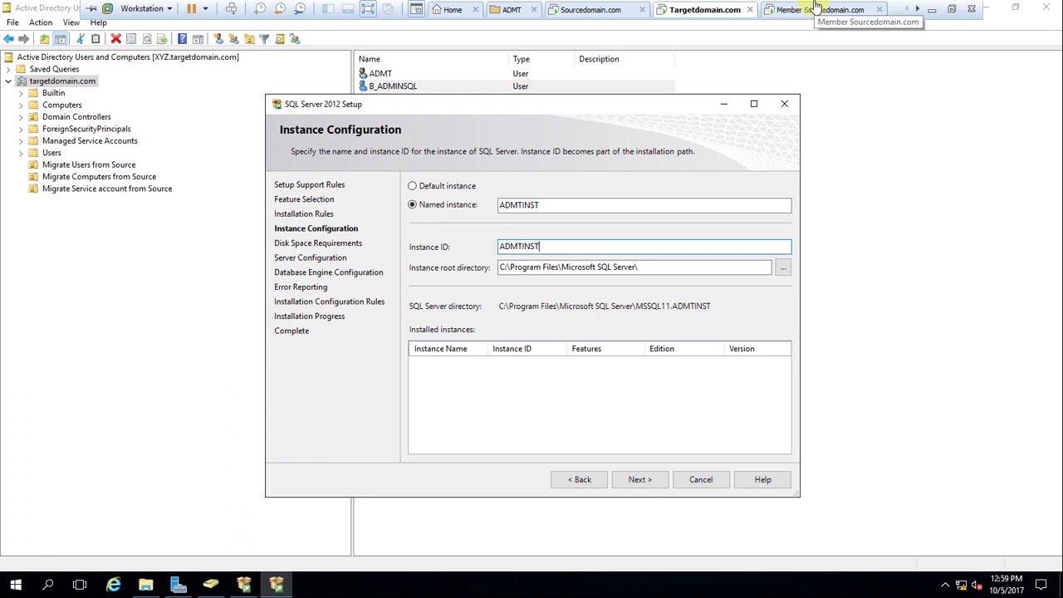
{"action": "left_click", "coordinate": [638, 479]}
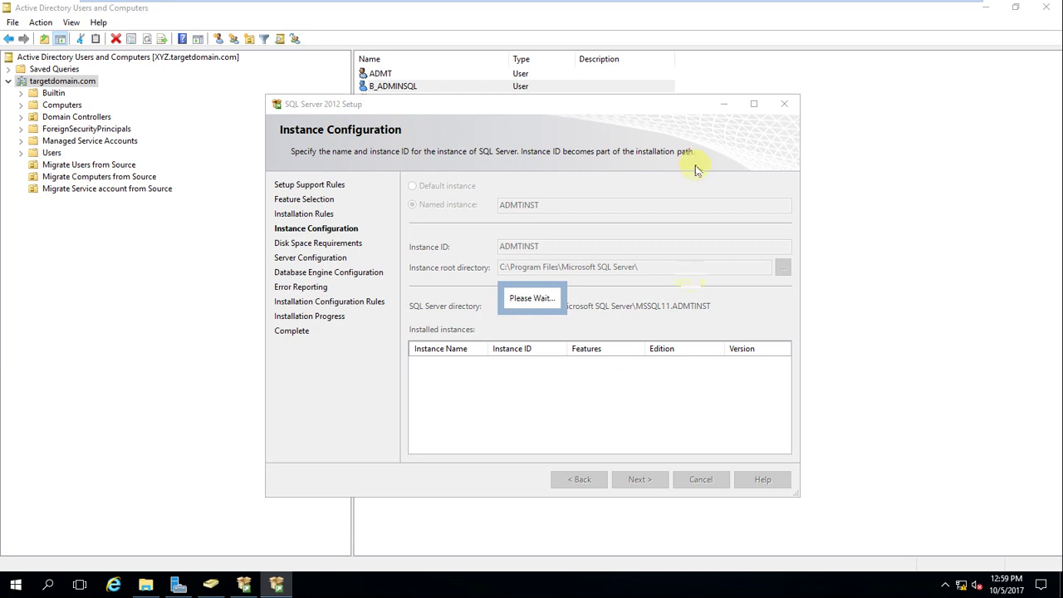
{"action": "mouse_move", "coordinate": [756, 7]}
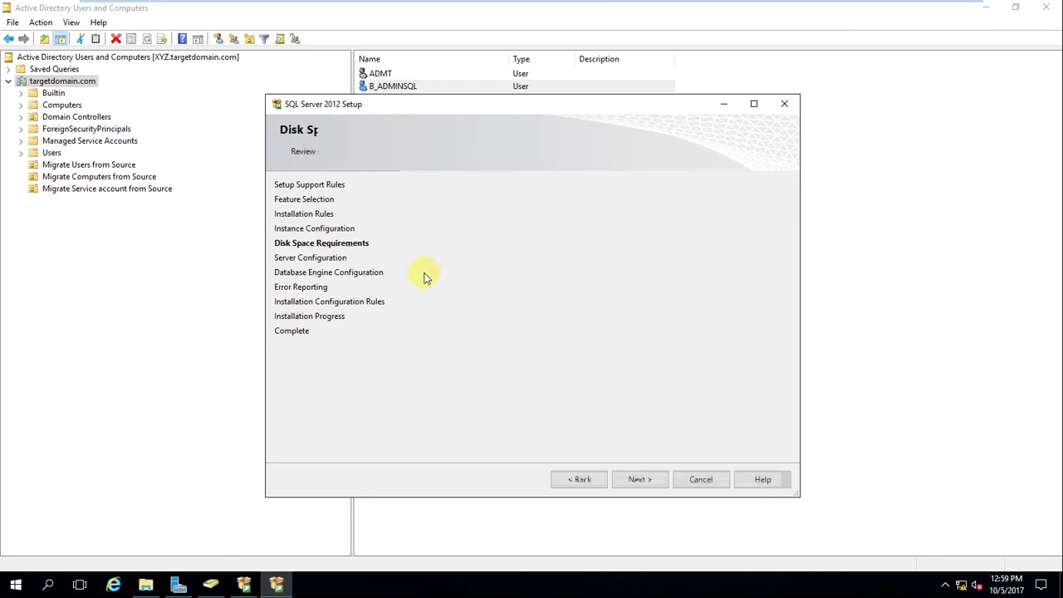
Assign the domain ADMT account and its password to the Database Engine service, then continue.
{"action": "left_click", "coordinate": [619, 242]}
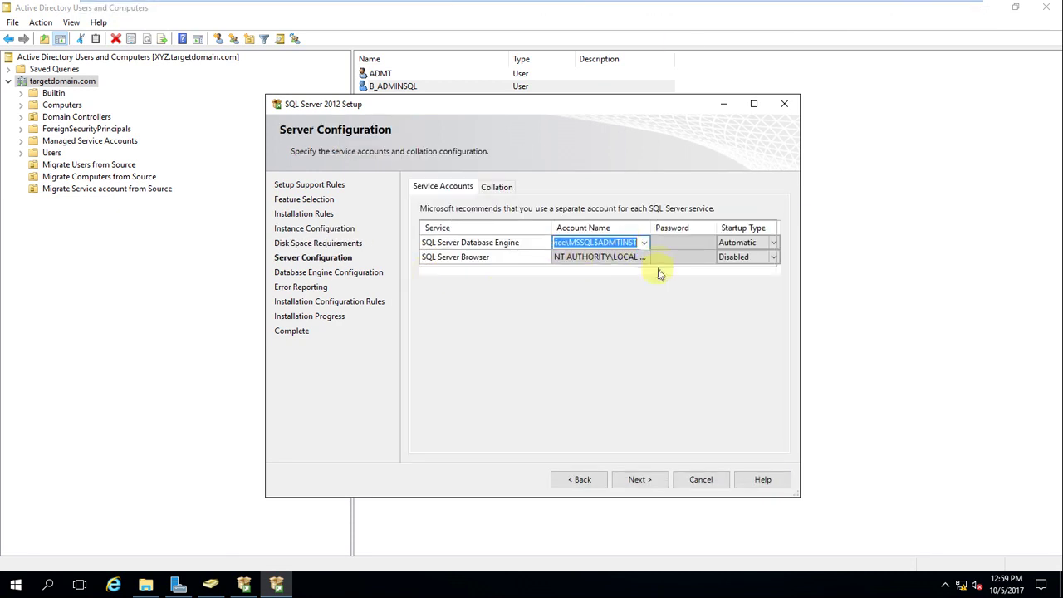
{"action": "left_click", "coordinate": [643, 243]}
{"action": "left_click", "coordinate": [629, 270]}
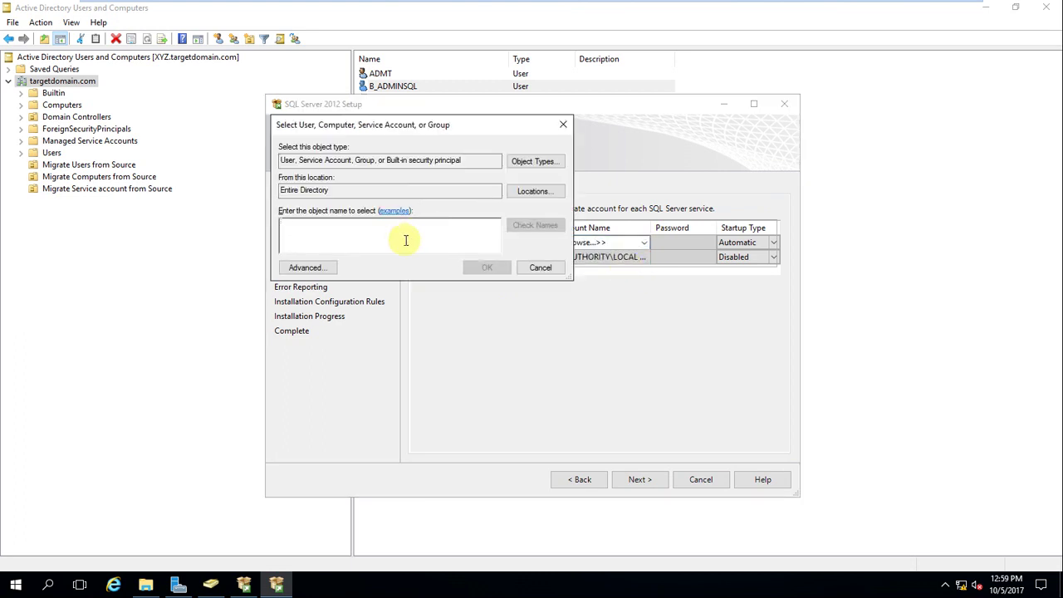
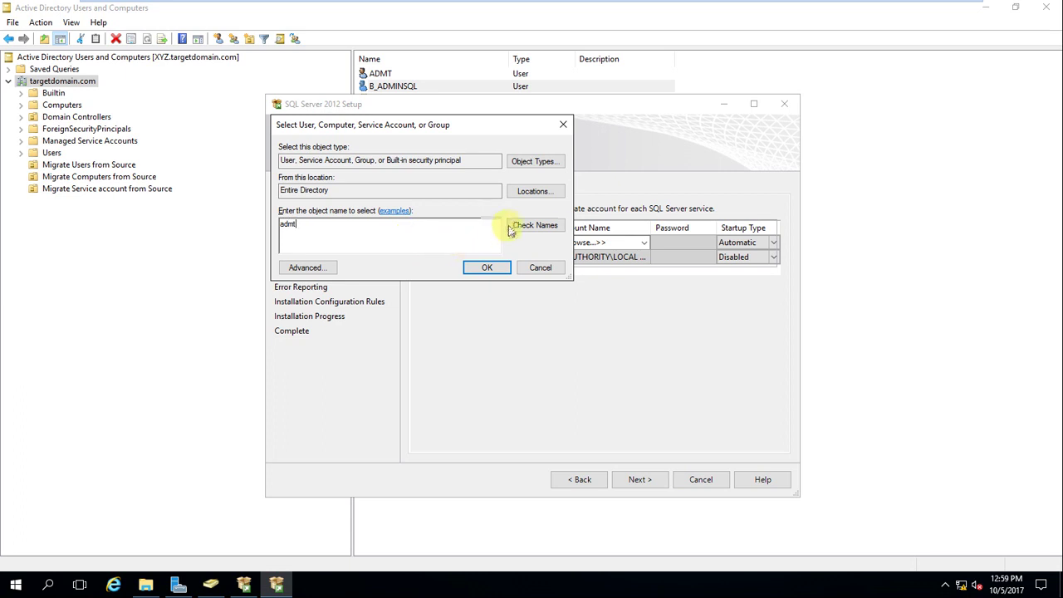
{"action": "left_click", "coordinate": [510, 225]}
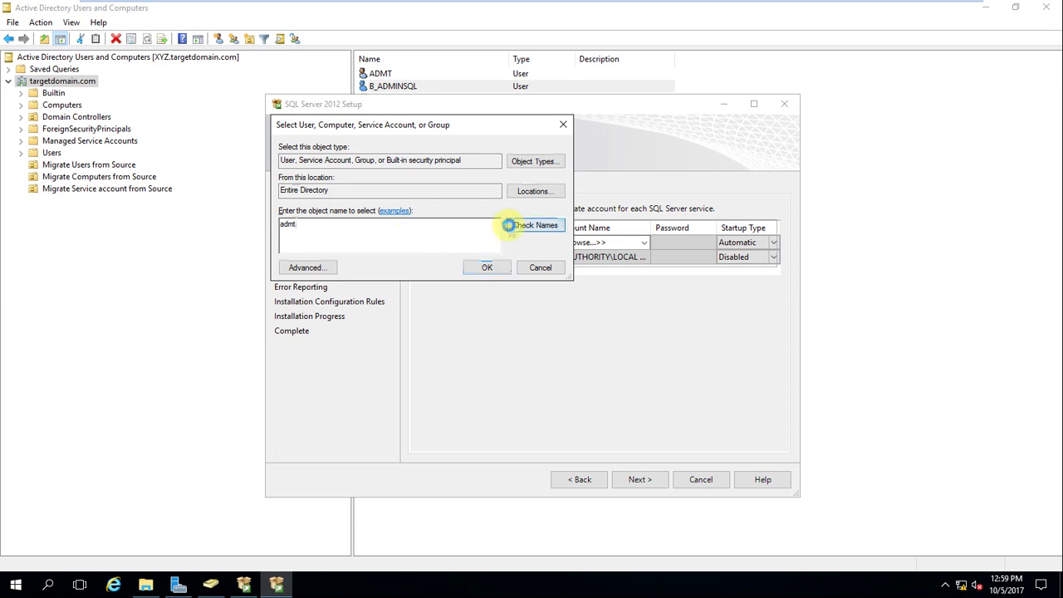
{"action": "left_click", "coordinate": [488, 267]}
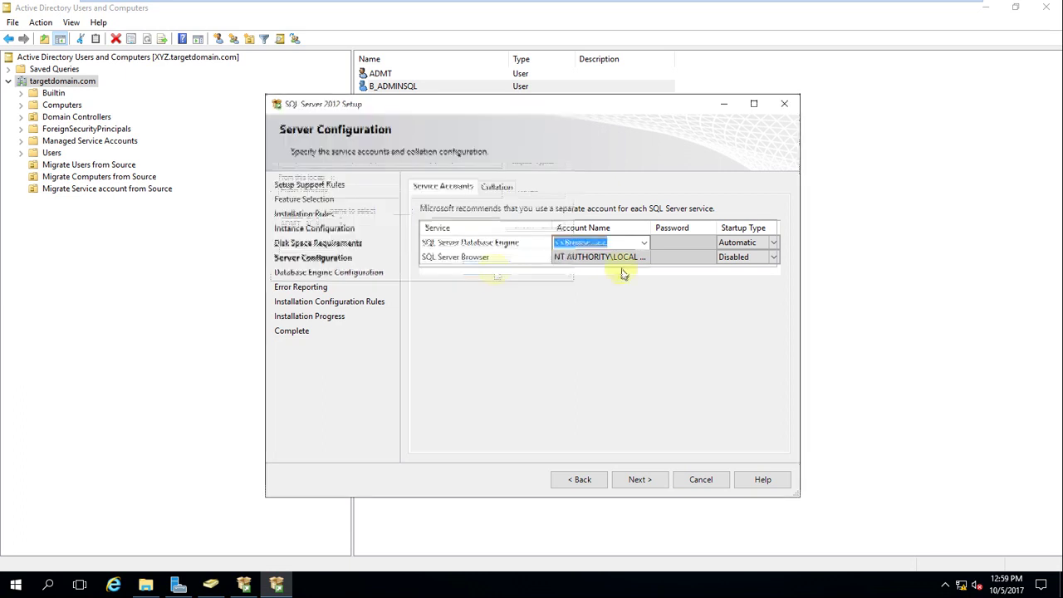
{"action": "left_click", "coordinate": [671, 244]}
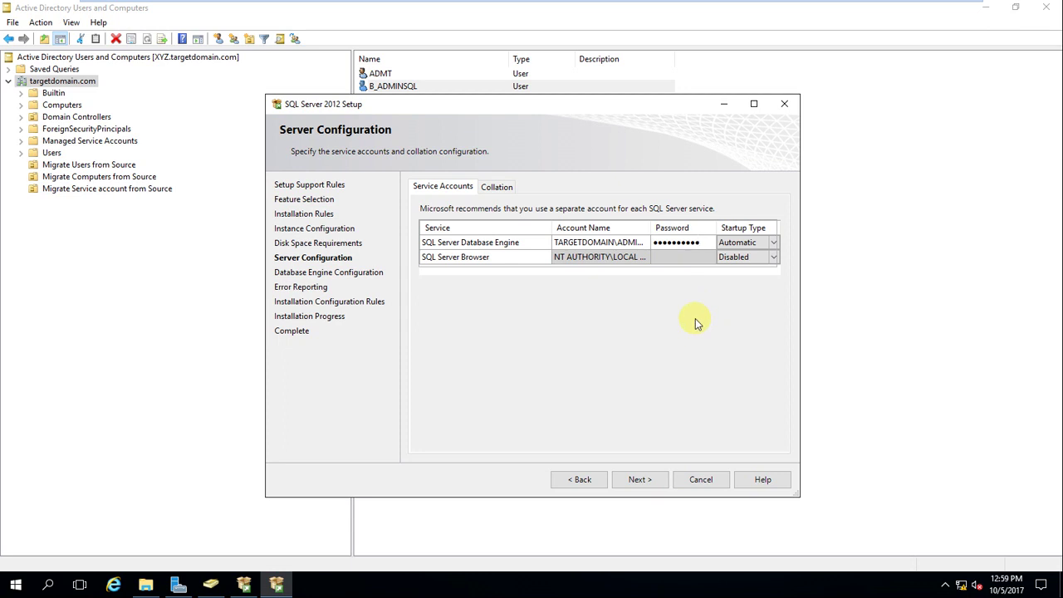
{"action": "left_click", "coordinate": [629, 479]}
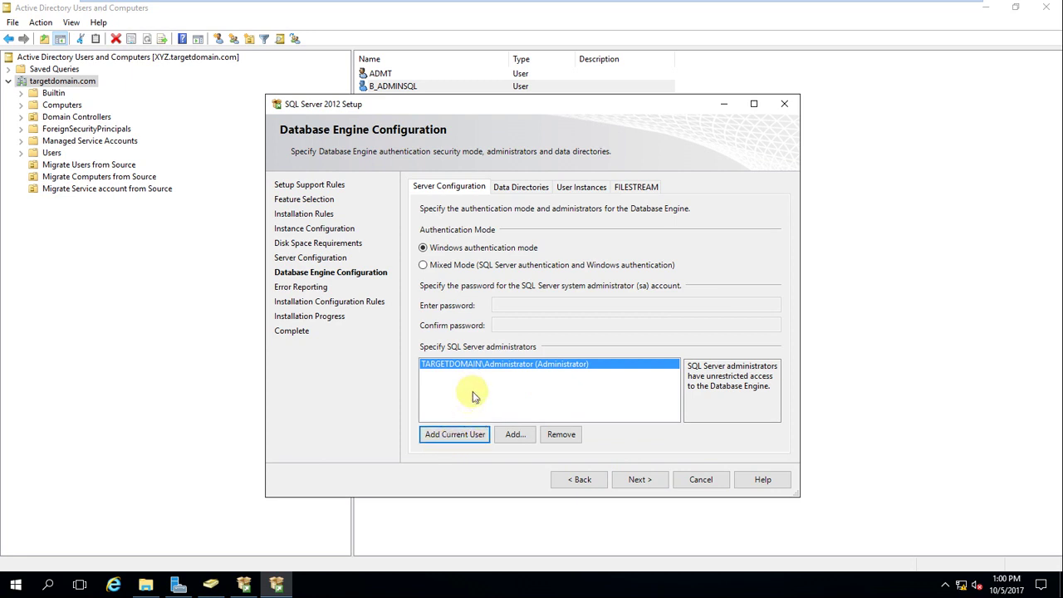
Add ADMT and B_ADMINSQL as SQL Server administrators, correcting the unresolved b_admin name, then continue.
{"action": "left_click", "coordinate": [515, 434]}
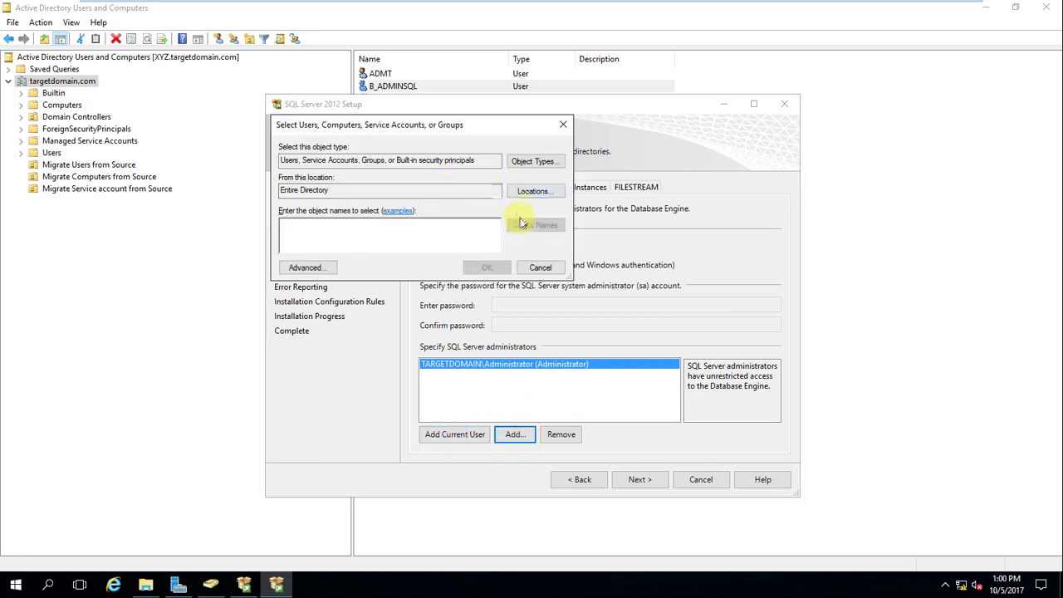
{"action": "type", "text": "ADMT"}
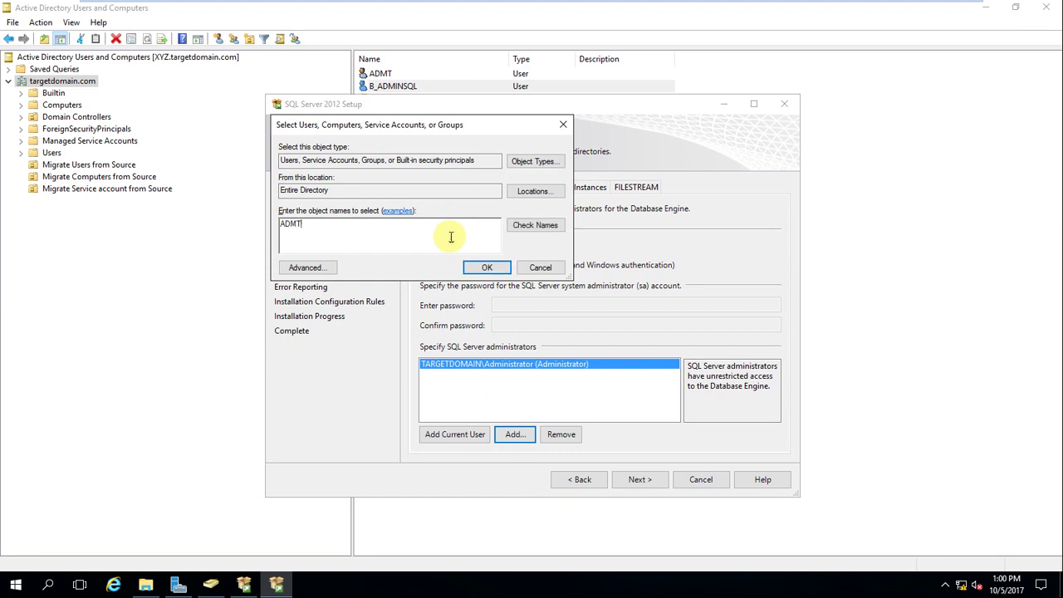
{"action": "left_click", "coordinate": [538, 236]}
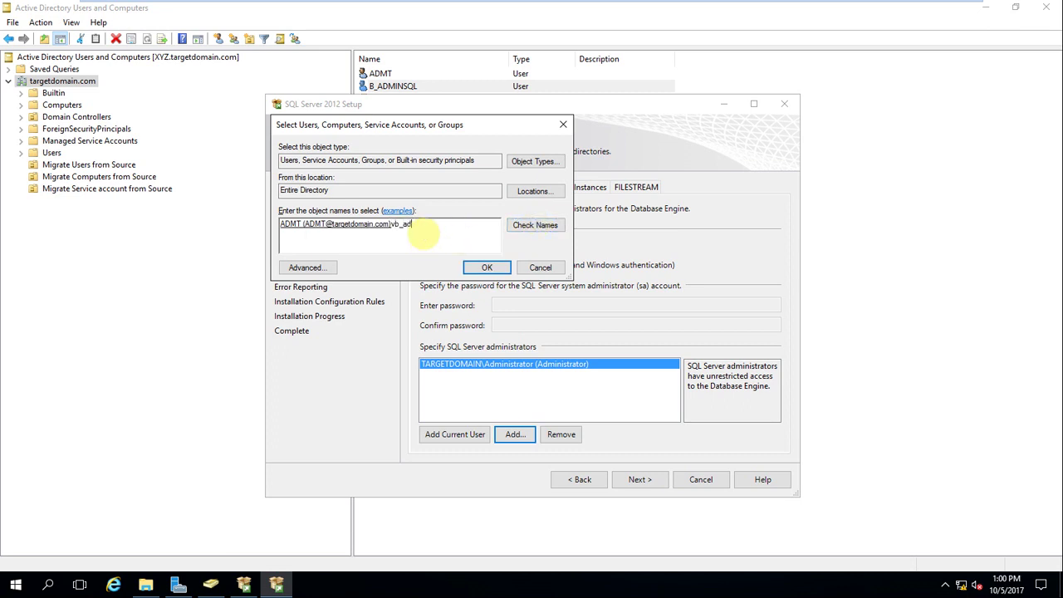
{"action": "left_click", "coordinate": [519, 229]}
{"action": "left_click", "coordinate": [553, 335]}
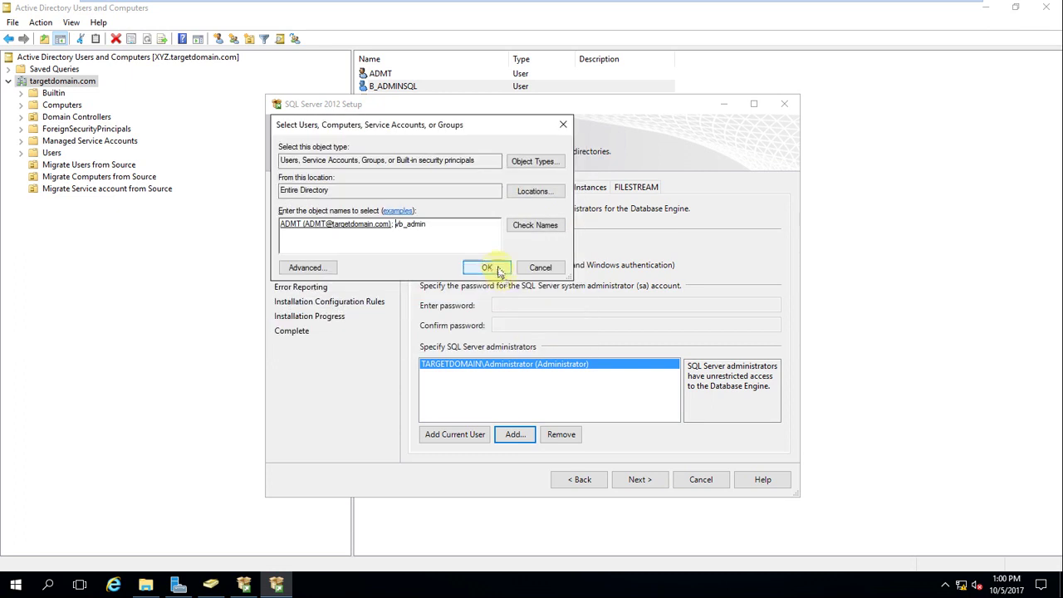
{"action": "left_click", "coordinate": [490, 267]}
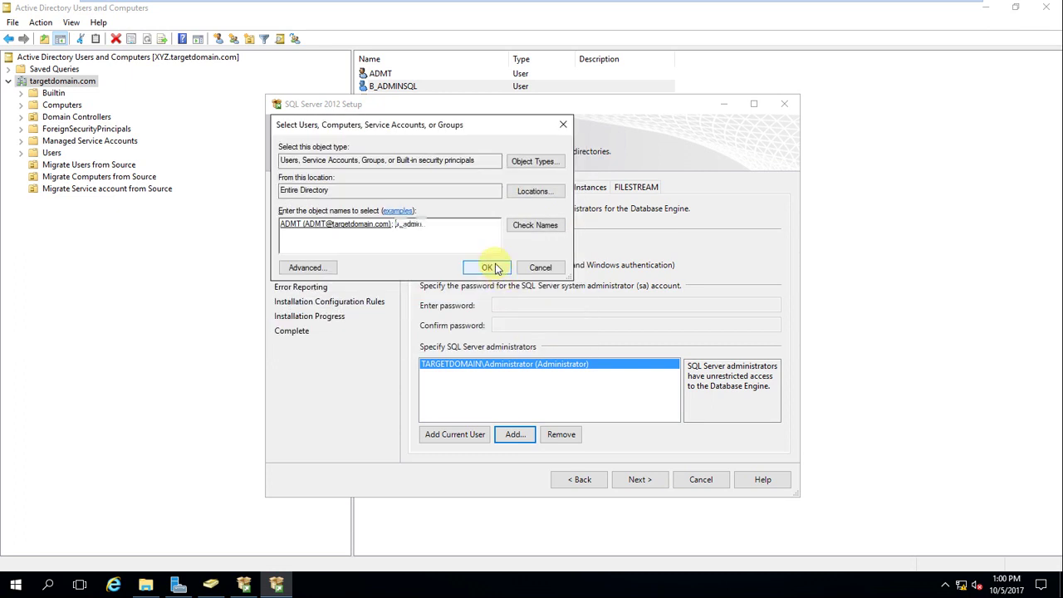
{"action": "left_click", "coordinate": [533, 236]}
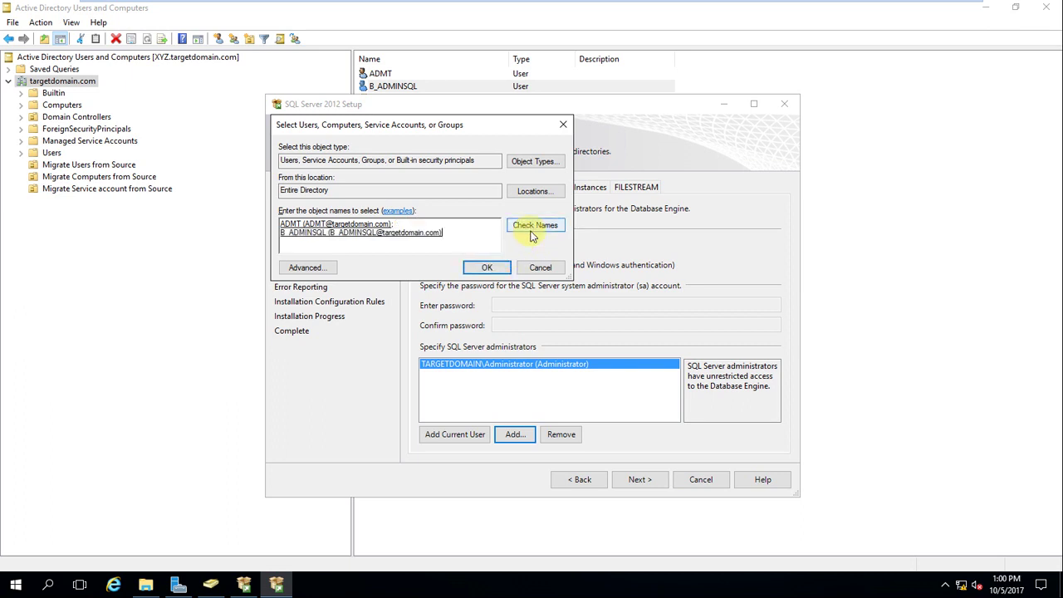
{"action": "left_click", "coordinate": [495, 267]}
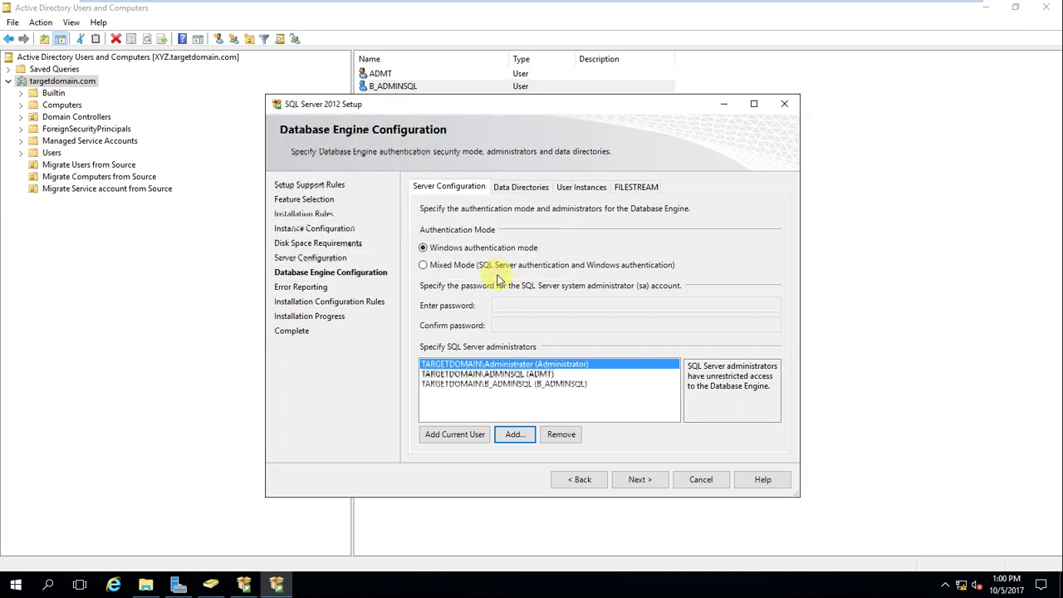
{"action": "left_click", "coordinate": [652, 489]}
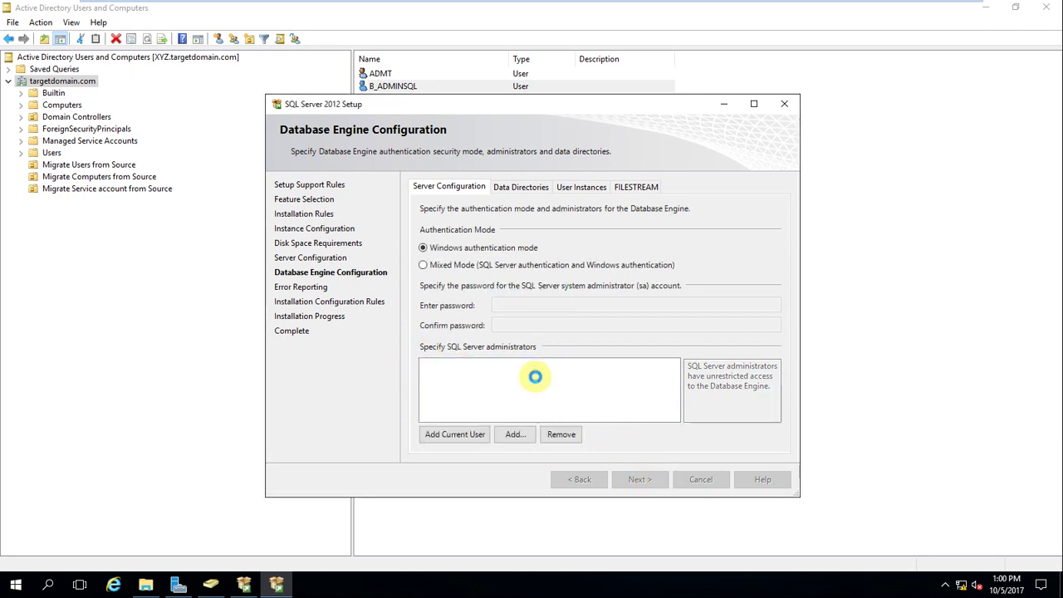
Move past Error Reporting to begin the installation, then switch from the virtual machine to the host.
{"action": "left_click", "coordinate": [665, 485]}
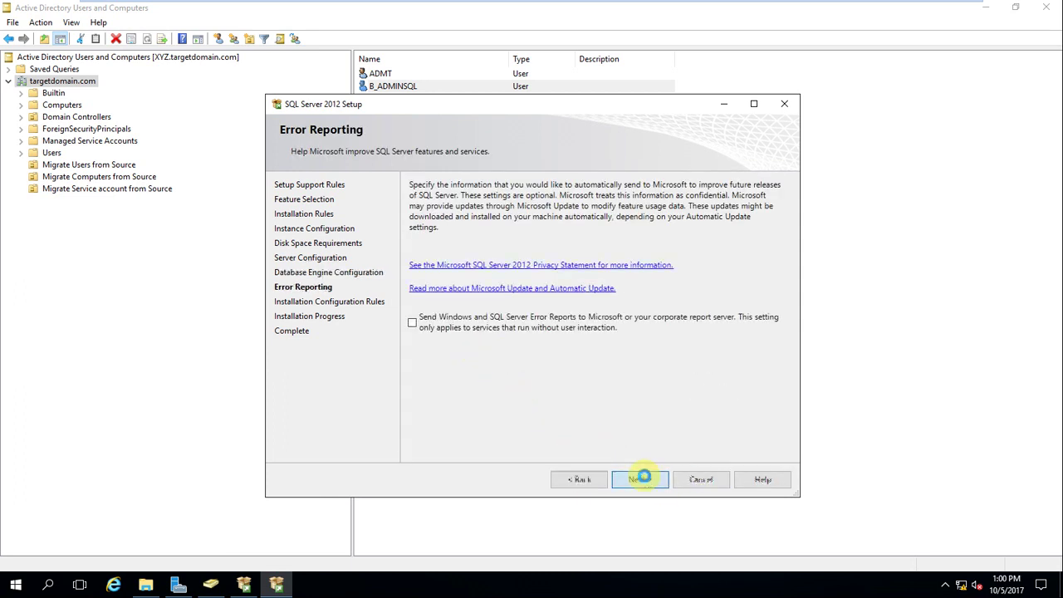
{"action": "left_click", "coordinate": [641, 481]}
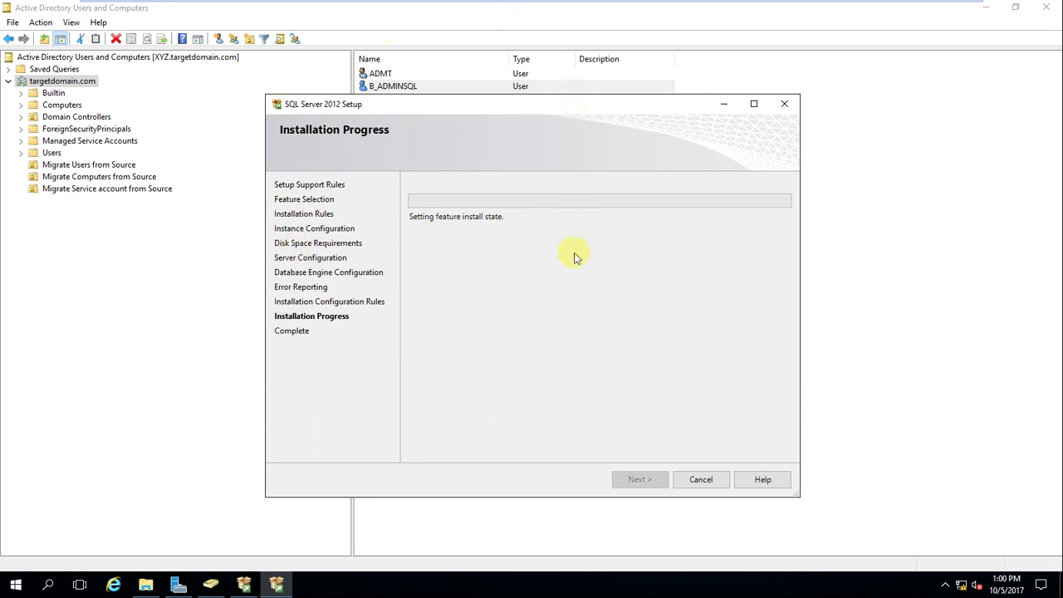
{"action": "mouse_move", "coordinate": [743, 5]}
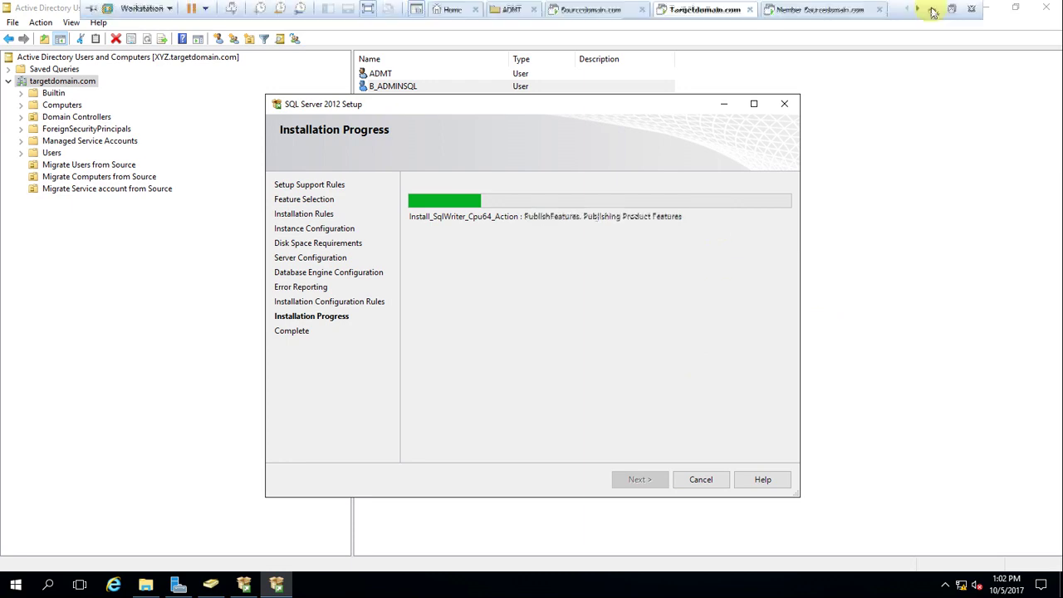
{"action": "left_click", "coordinate": [933, 8]}
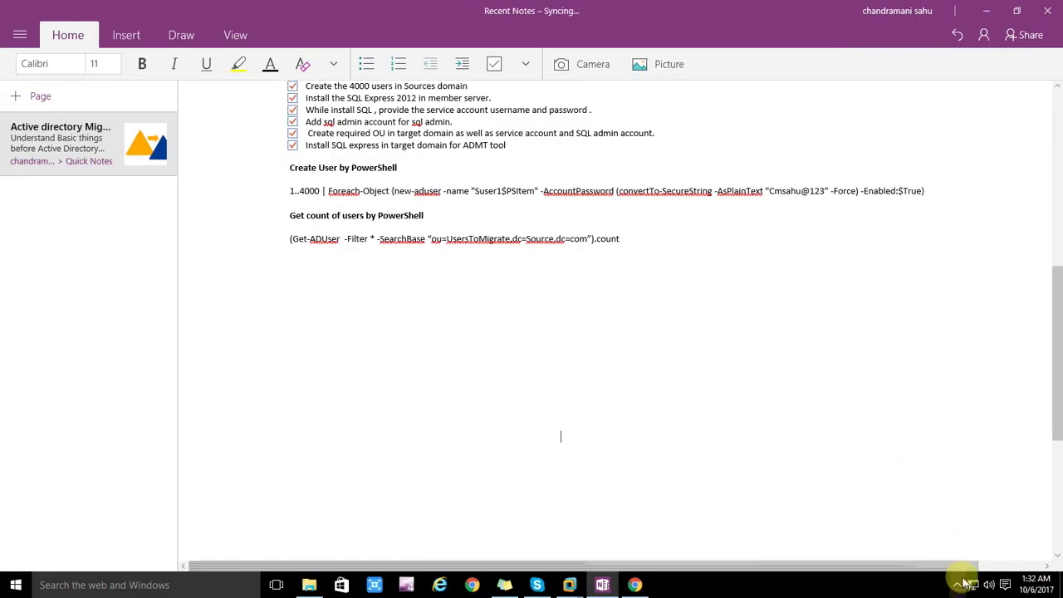